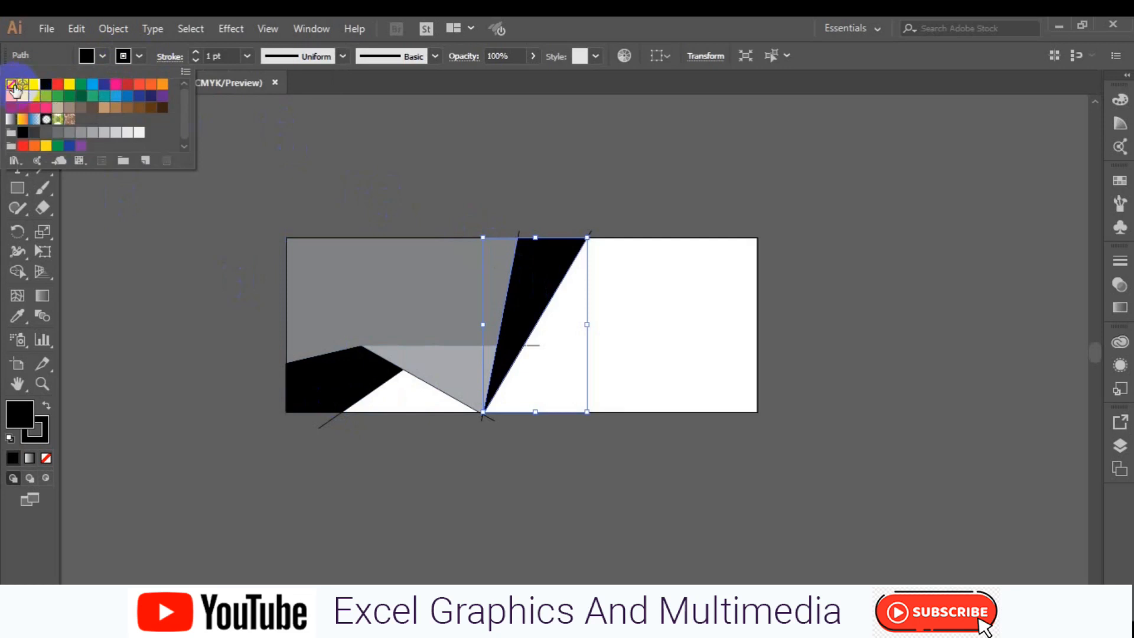
Step: Remove the outline from the tall black shape and delete the leftover line ends sticking out beyond the cover's edges
click(133, 200)
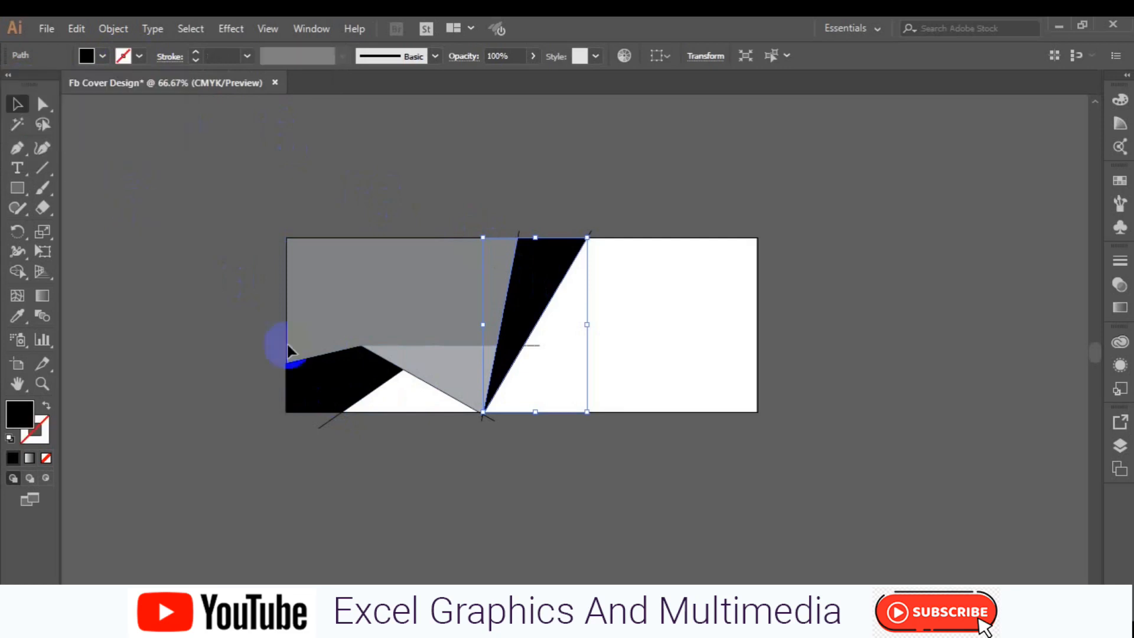
click(323, 425)
shift+click(492, 419)
shift+click(533, 346)
shift+click(521, 239)
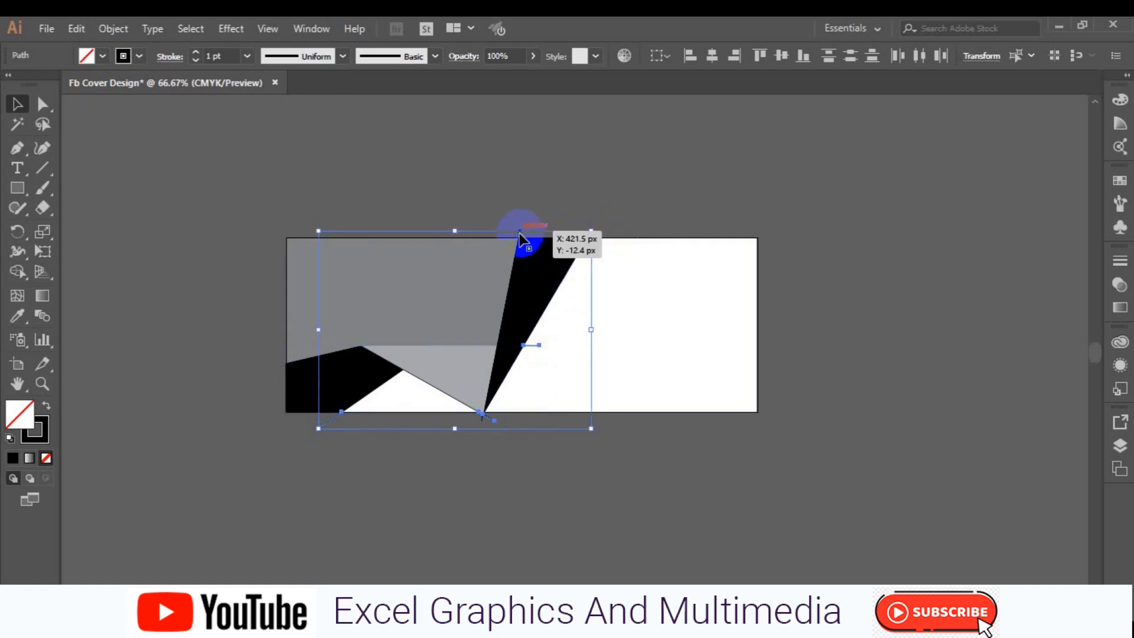
key(Delete)
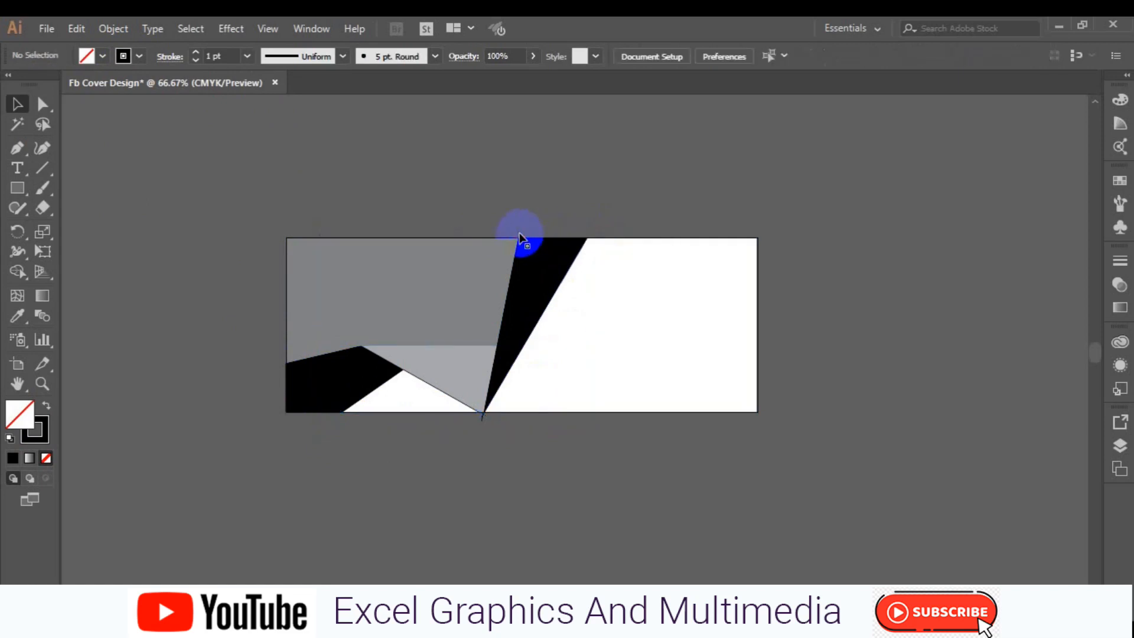
click(484, 421)
key(Delete)
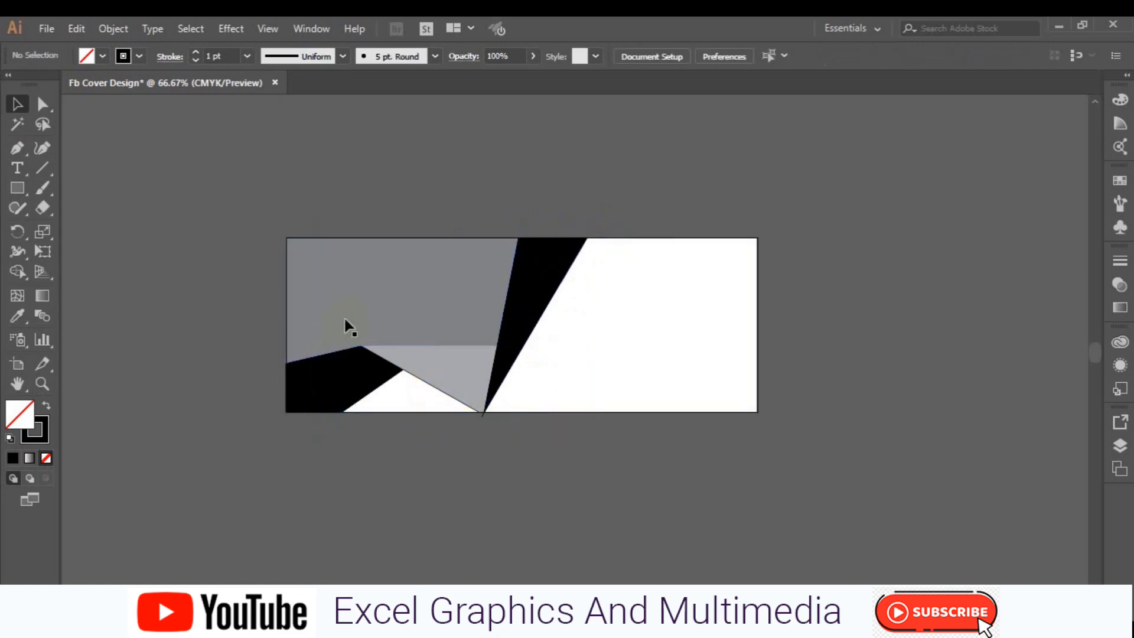
Step: Delete the leftover path fragments at the tall black shape's lower tip and around the small white triangle
drag(250, 218, 605, 424)
click(659, 325)
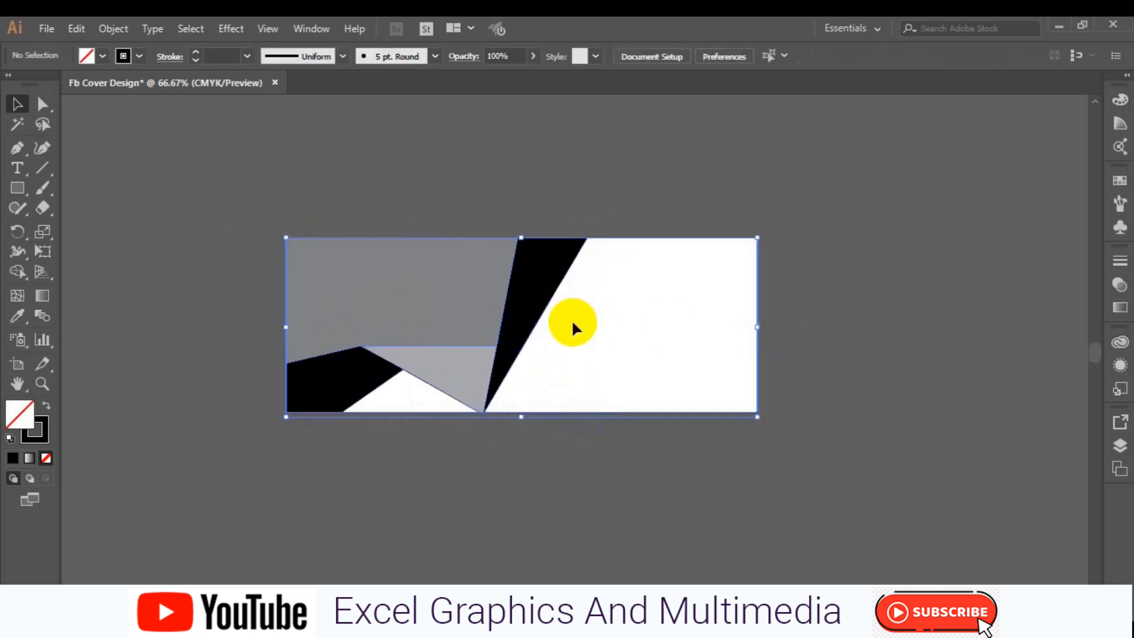
click(538, 327)
click(520, 328)
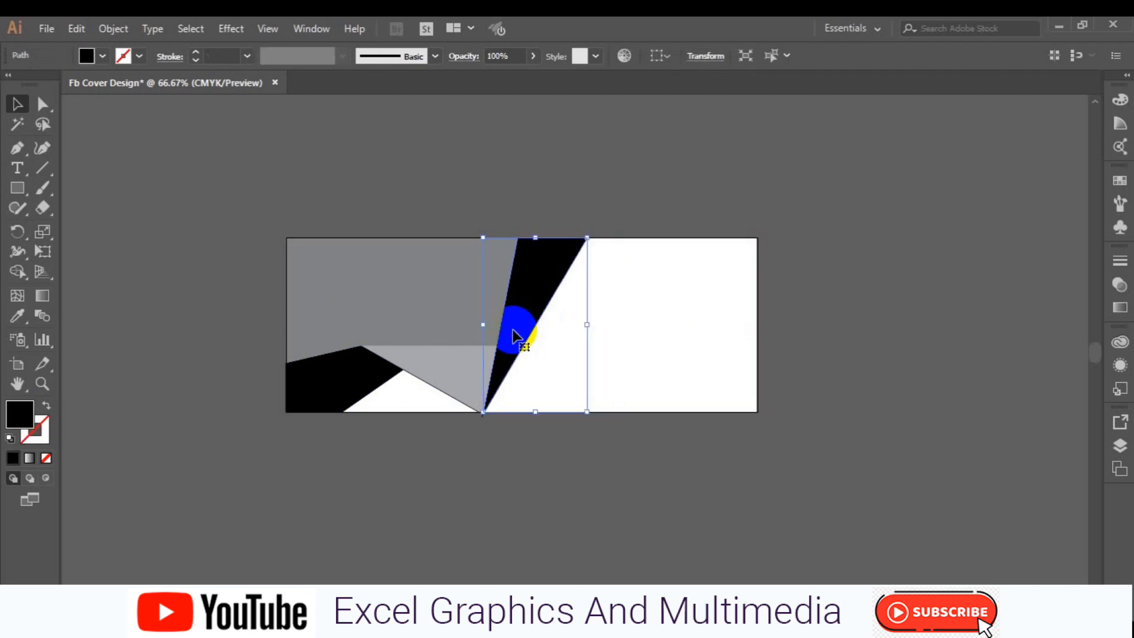
click(479, 428)
key(shift+x)
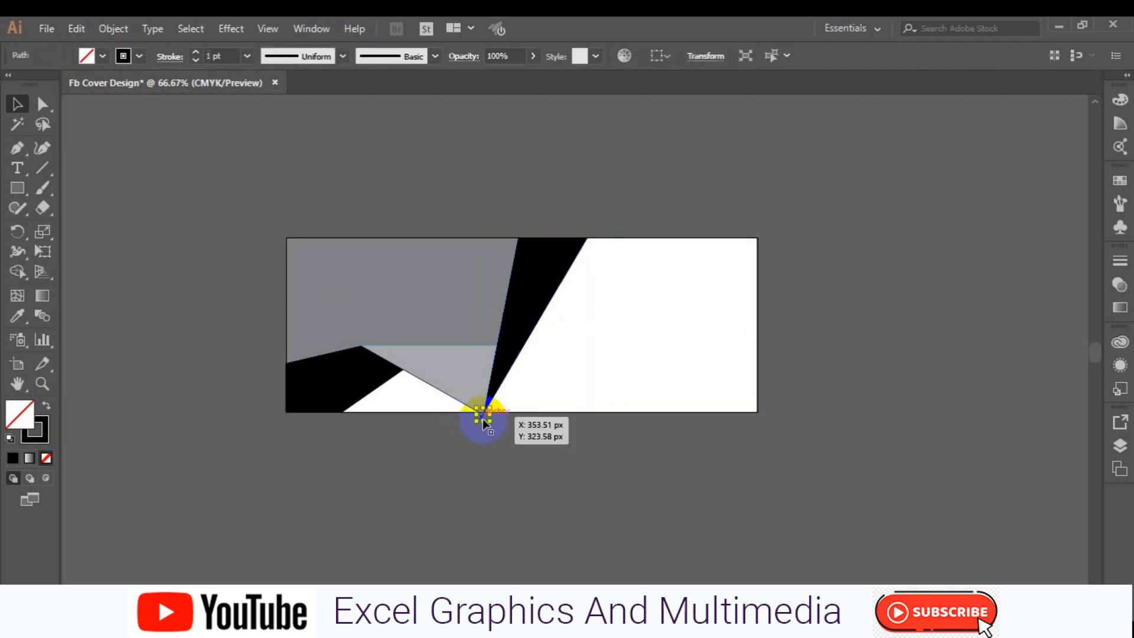
click(471, 409)
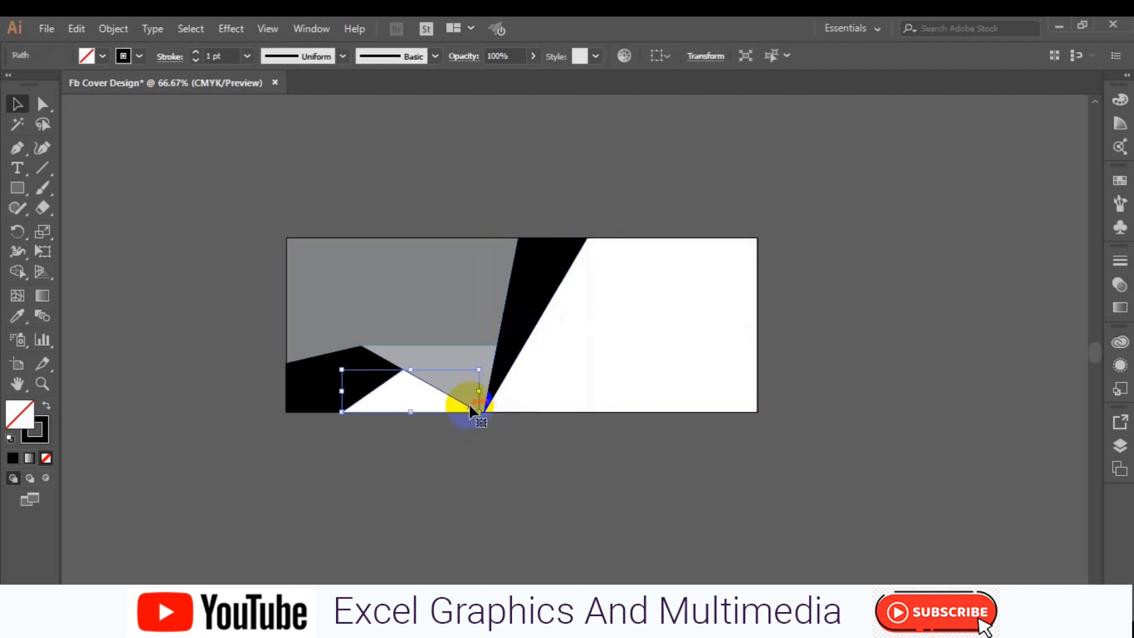
key(Delete)
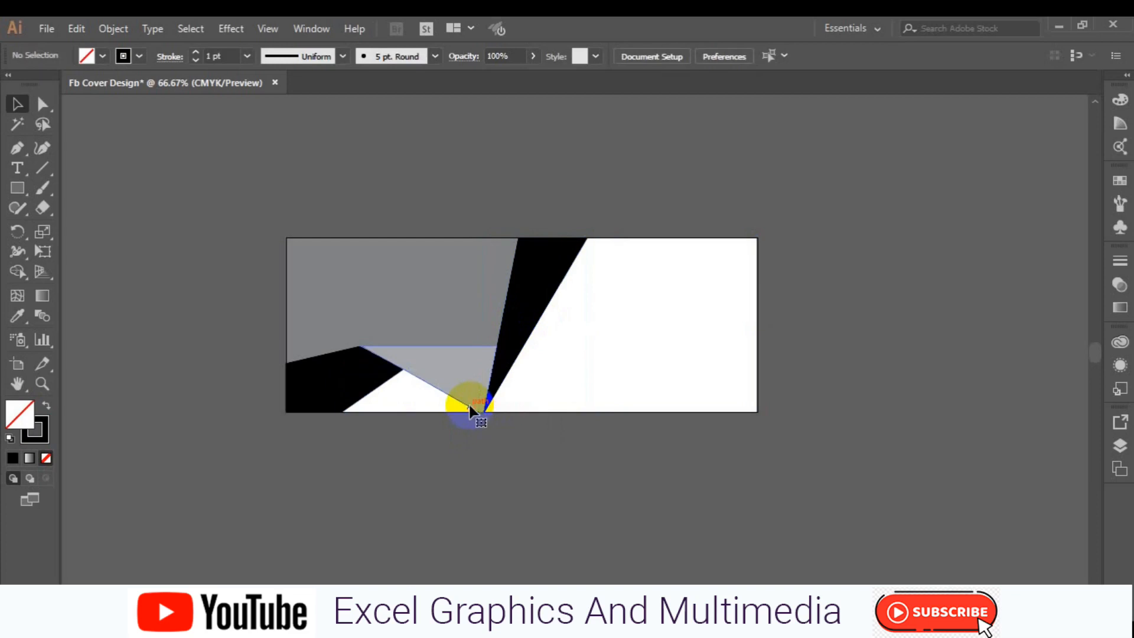
click(471, 409)
click(322, 391)
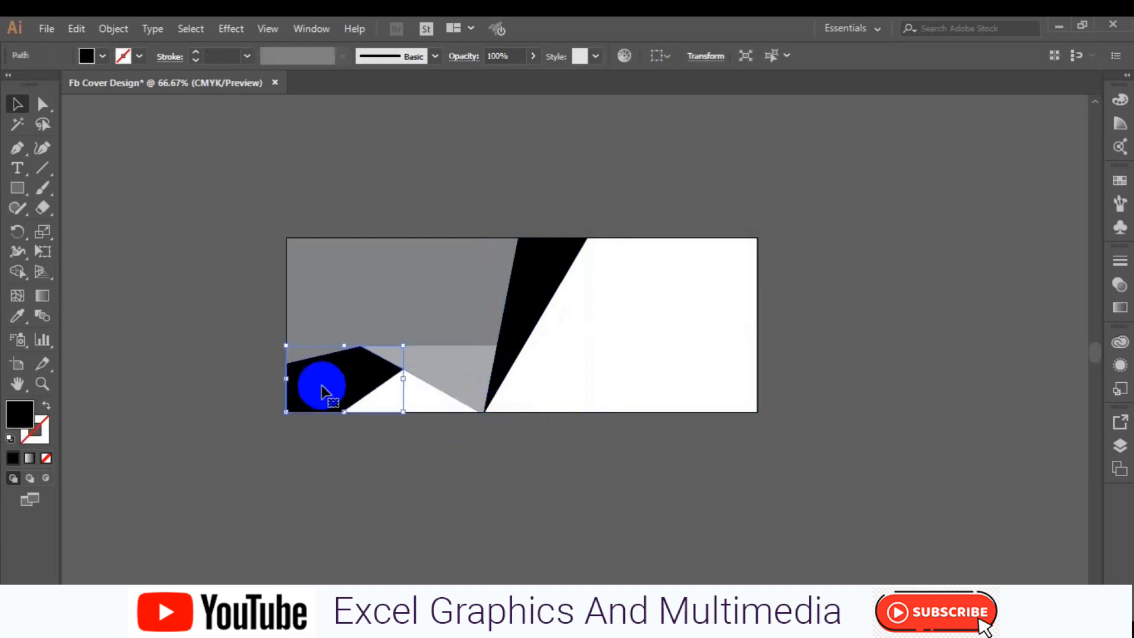
click(519, 329)
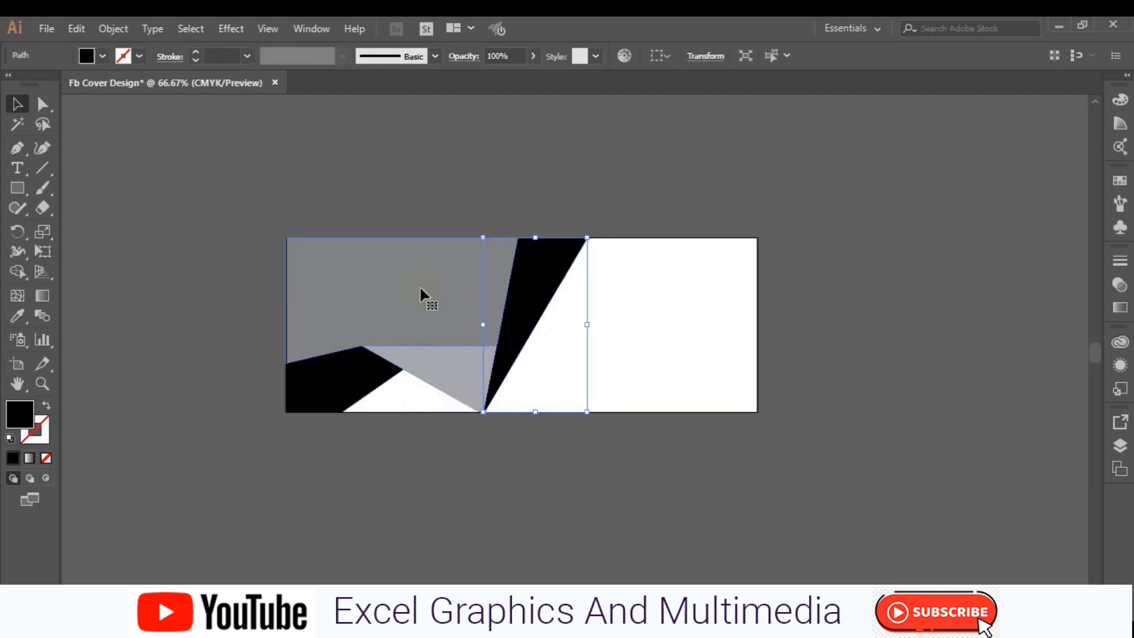
click(420, 289)
click(221, 270)
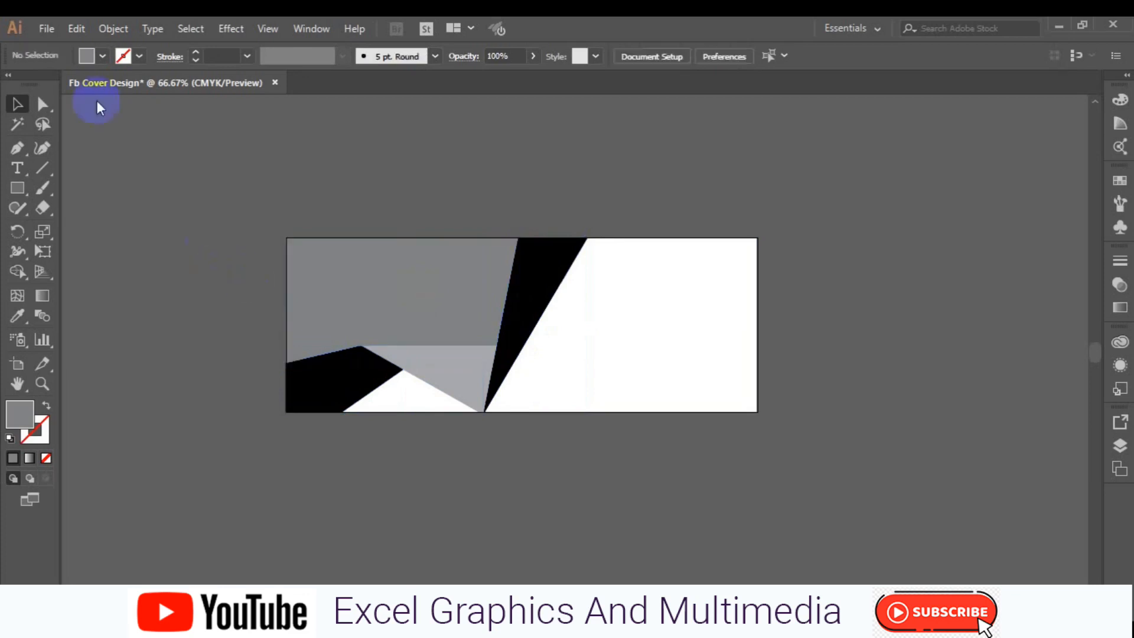
click(50, 36)
click(140, 296)
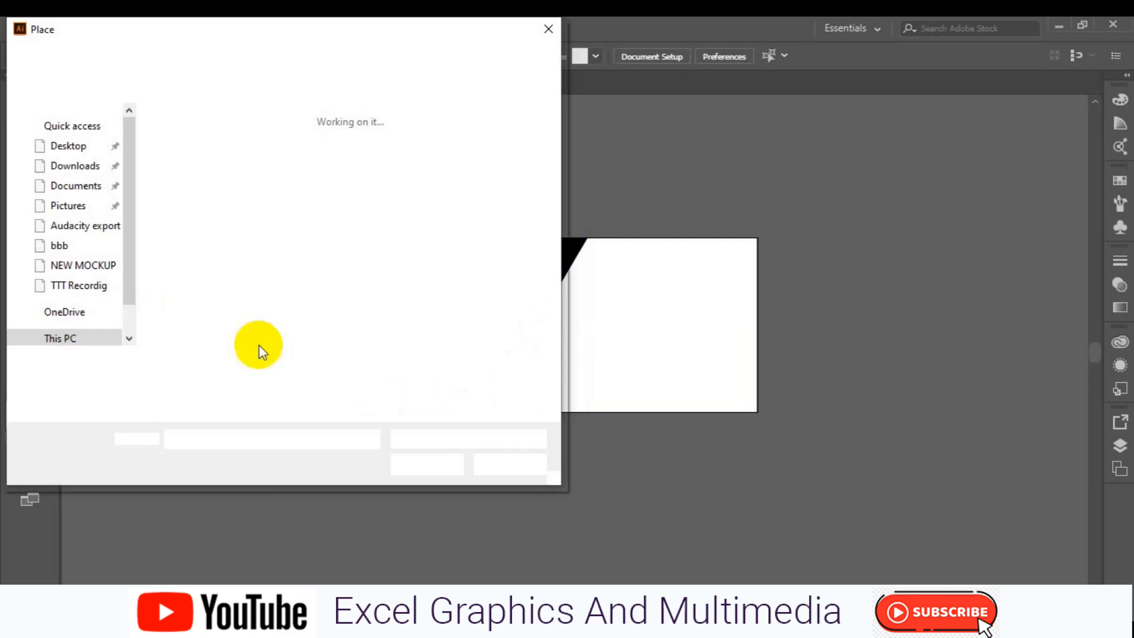
click(484, 279)
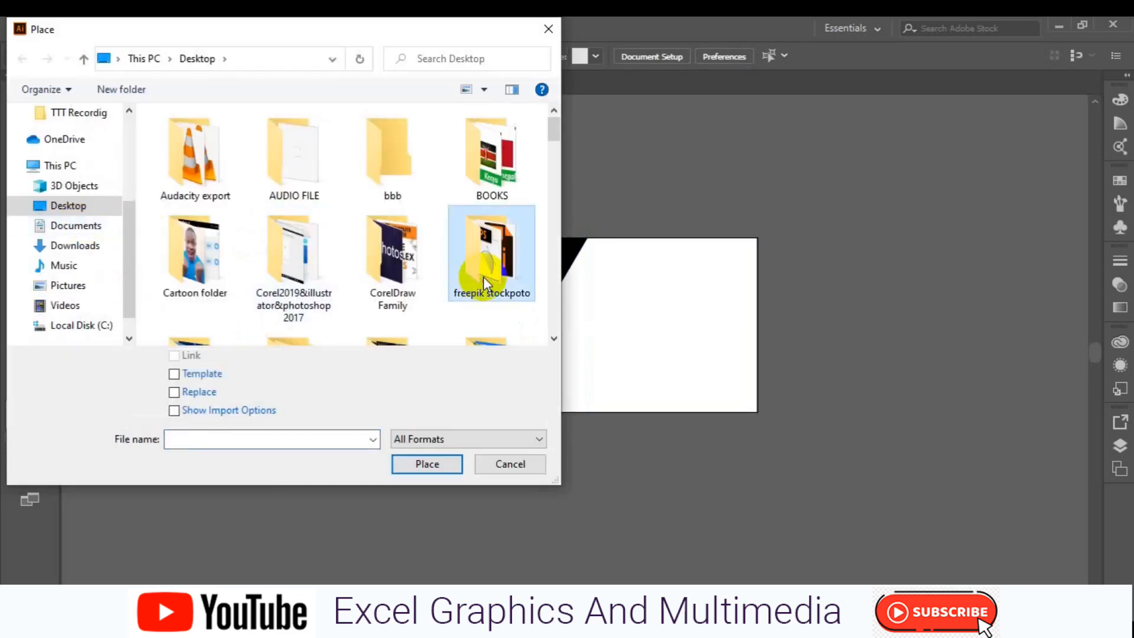
double_click(484, 282)
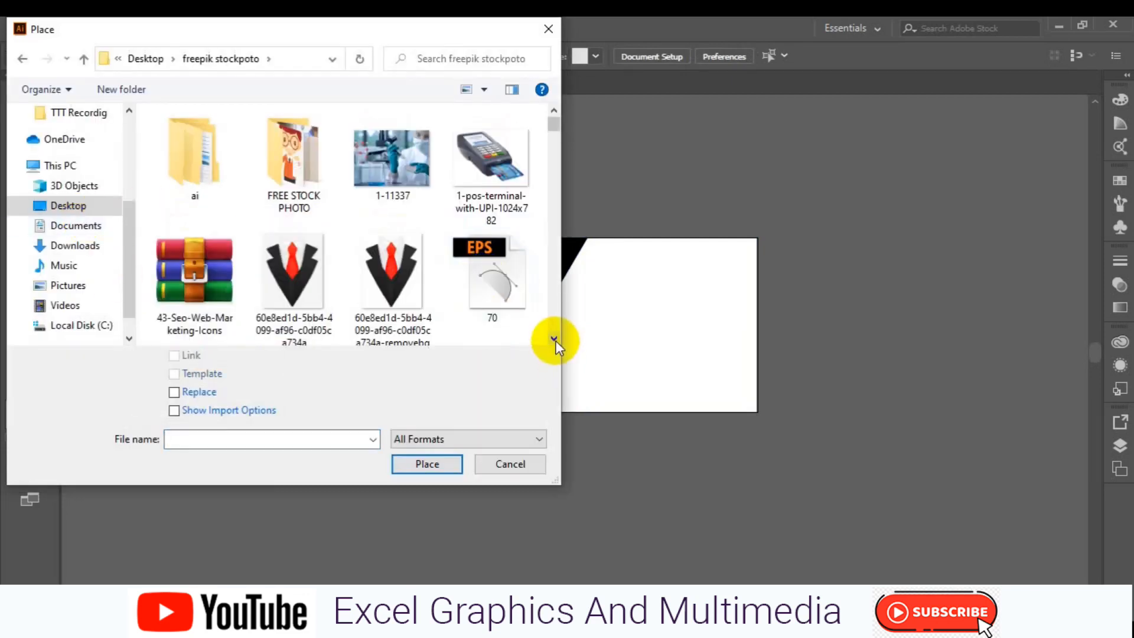
scroll(555, 340, down, 10)
click(493, 288)
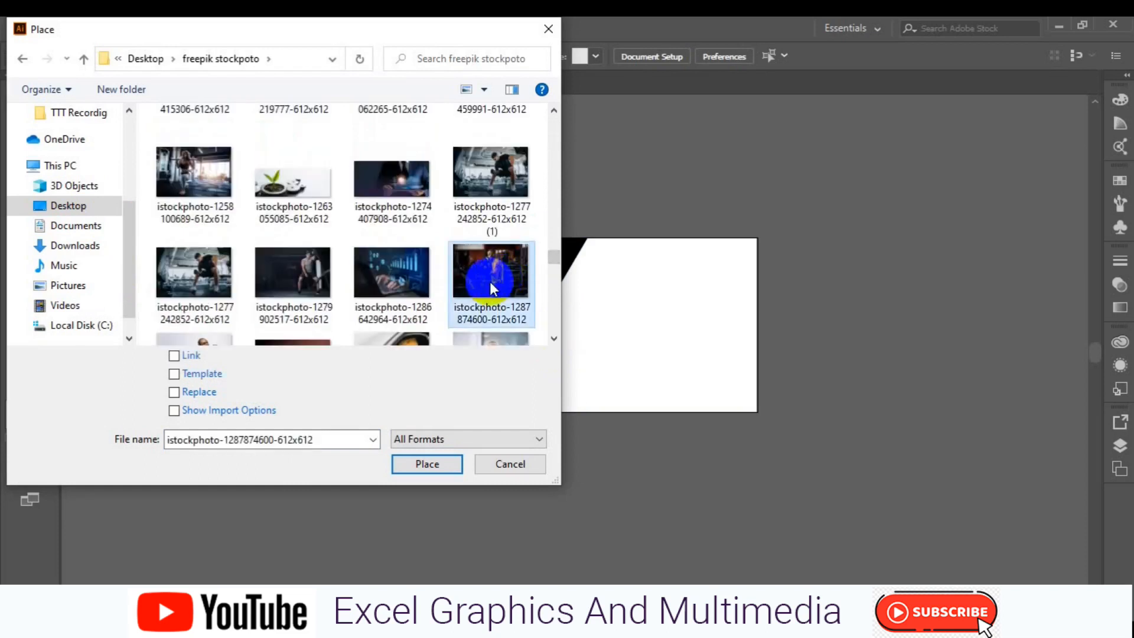
ctrl+click(314, 314)
click(427, 464)
drag(263, 222, 587, 398)
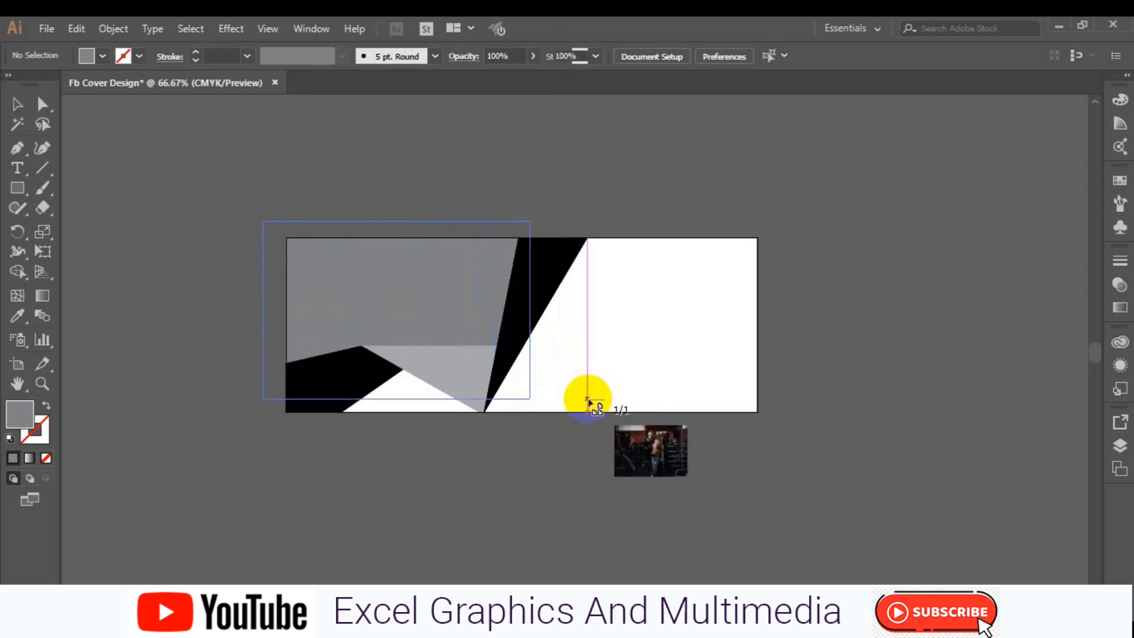
drag(237, 206, 590, 405)
Step: Delete the battle-rope photo and position the dumbbell photo over the left half of the cover
drag(383, 295, 790, 285)
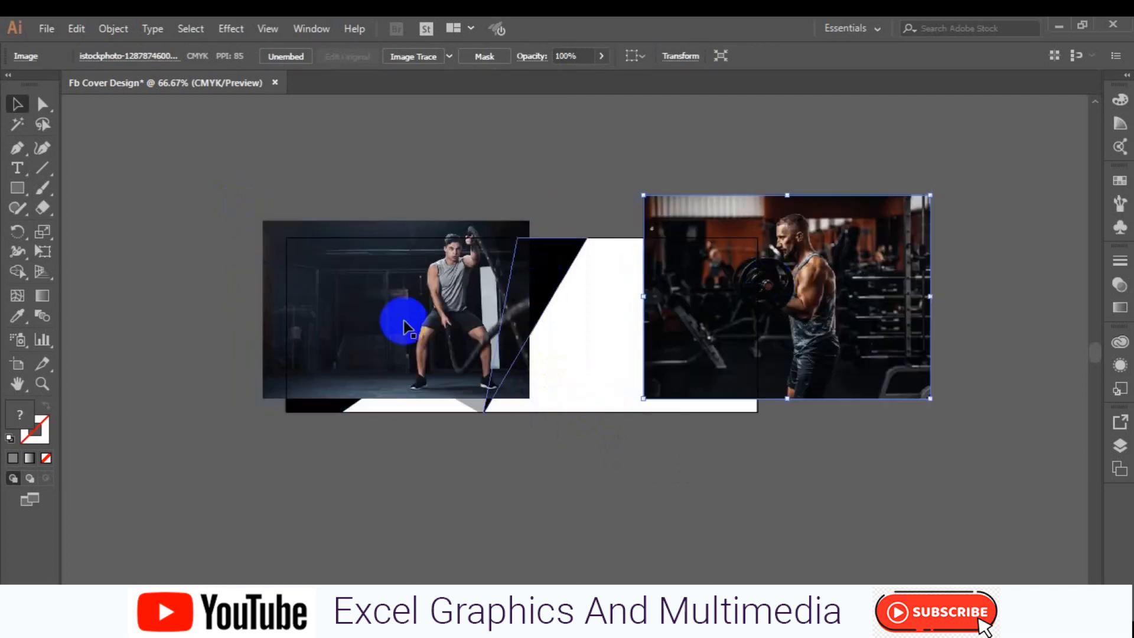
drag(403, 321, 355, 326)
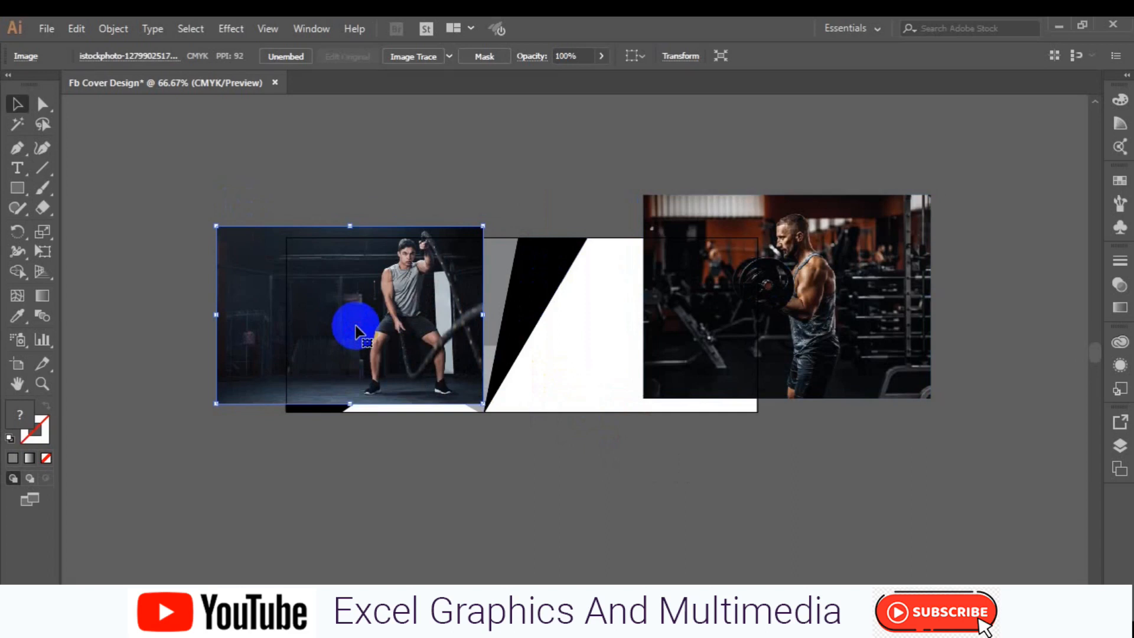
key(Delete)
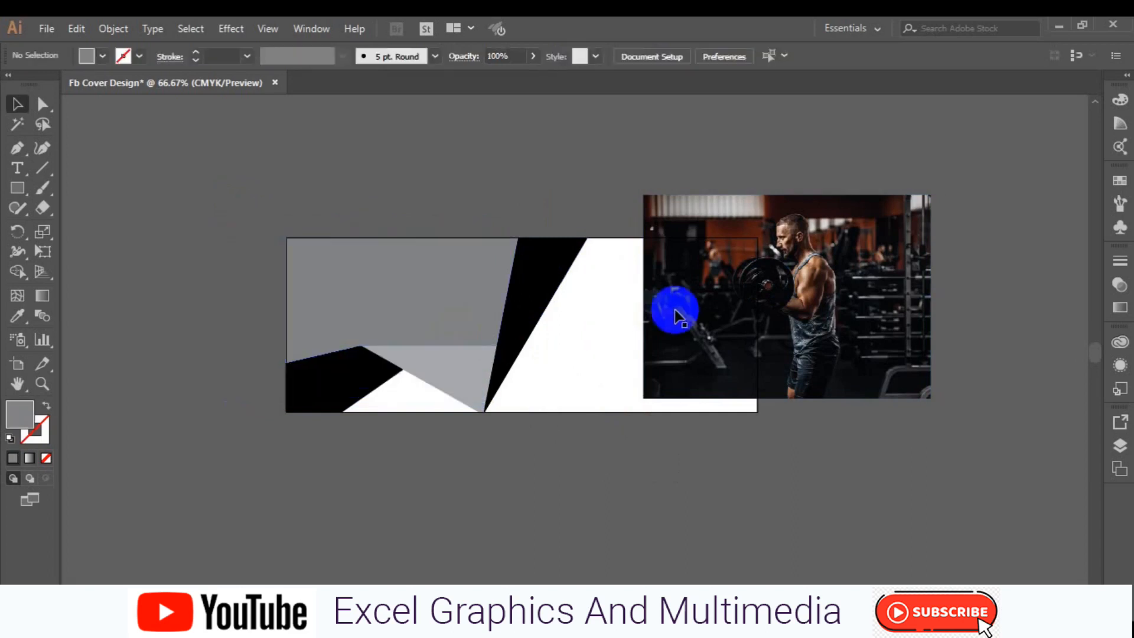
click(812, 295)
drag(811, 298, 417, 321)
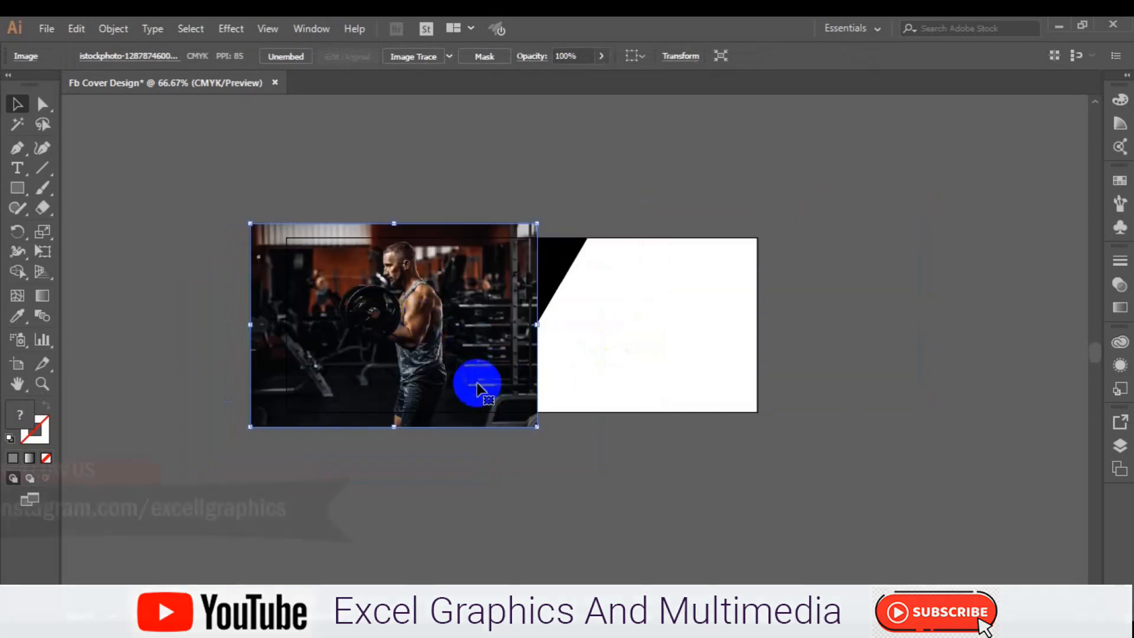
Step: Mirror the dumbbell photo left to right so the man faces the opposite way
right_click(477, 384)
mouse_move(537, 488)
click(690, 545)
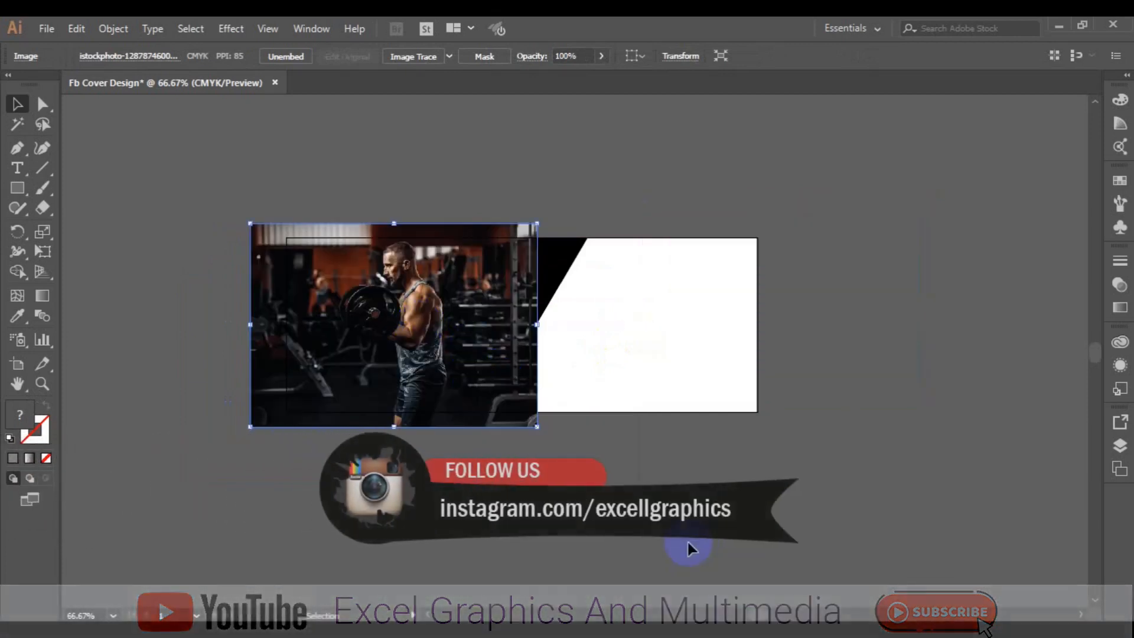
click(827, 494)
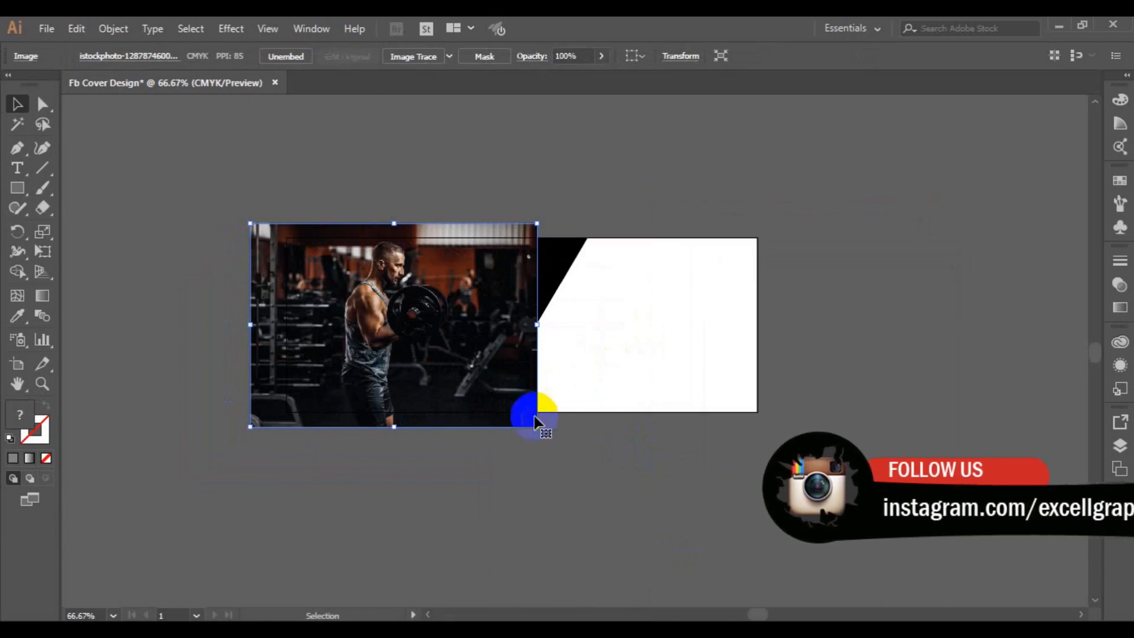
Step: Shrink the dumbbell photo, align it with the cover's left edge and send it behind the grey and black shapes
drag(530, 420, 519, 405)
drag(400, 354, 420, 357)
right_click(420, 358)
mouse_move(486, 471)
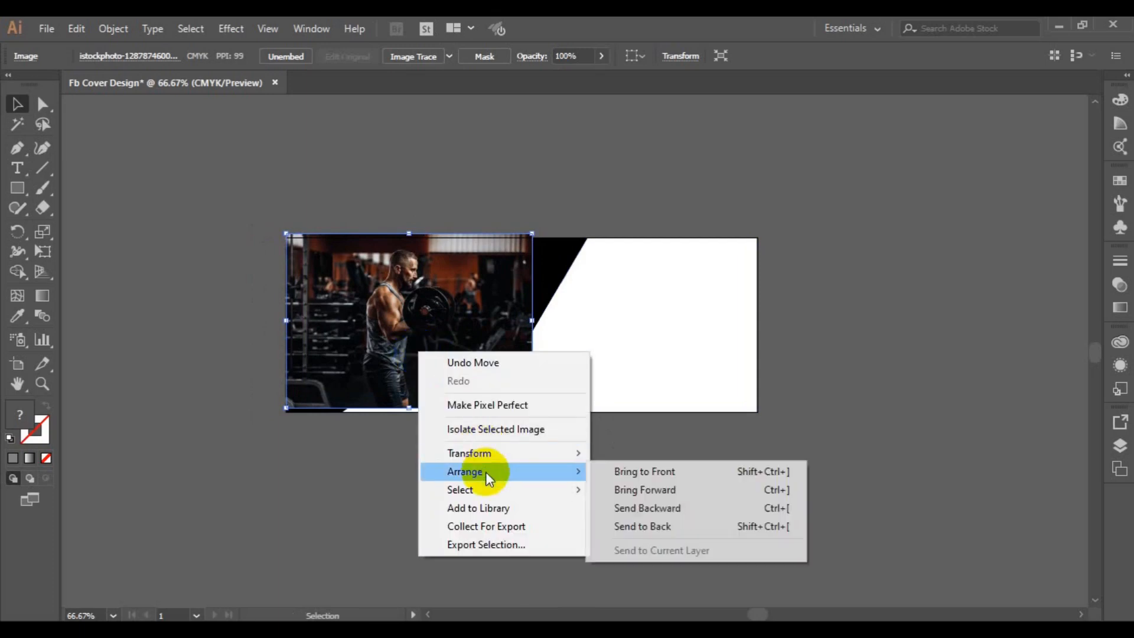
click(661, 518)
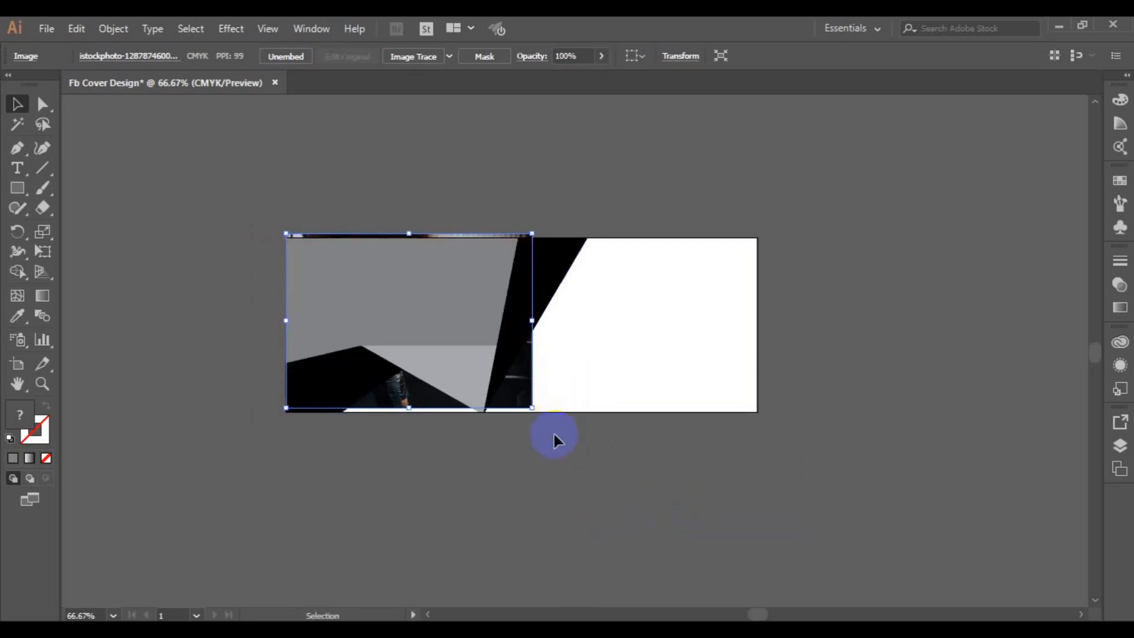
click(484, 462)
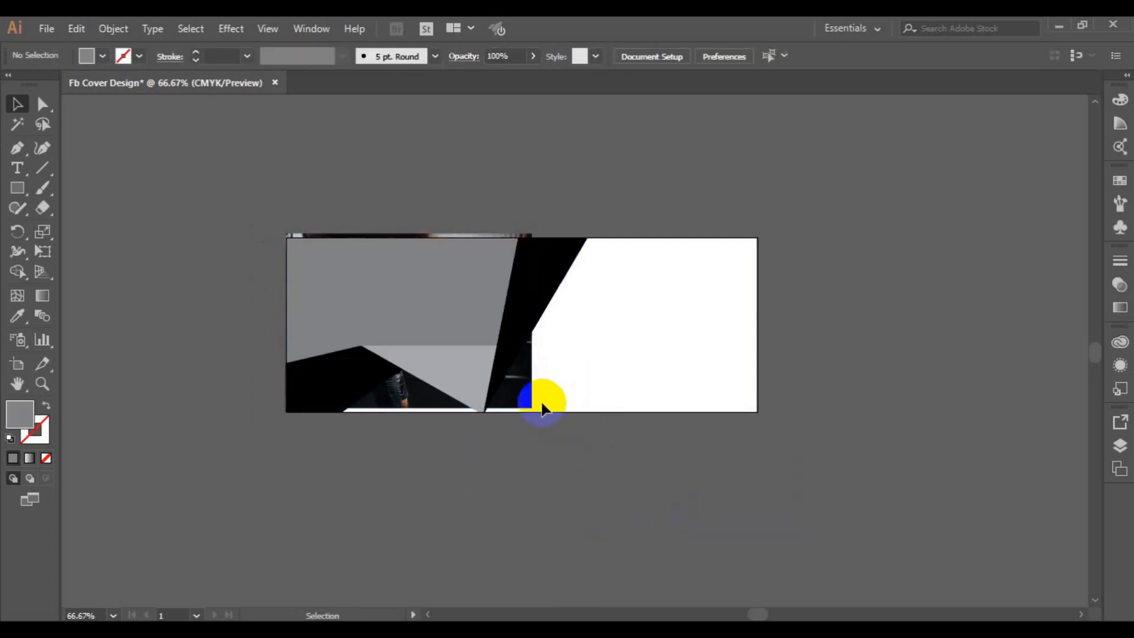
Step: Scale the dumbbell photo down further and nudge it up and left into the cover's upper-left corner
click(532, 406)
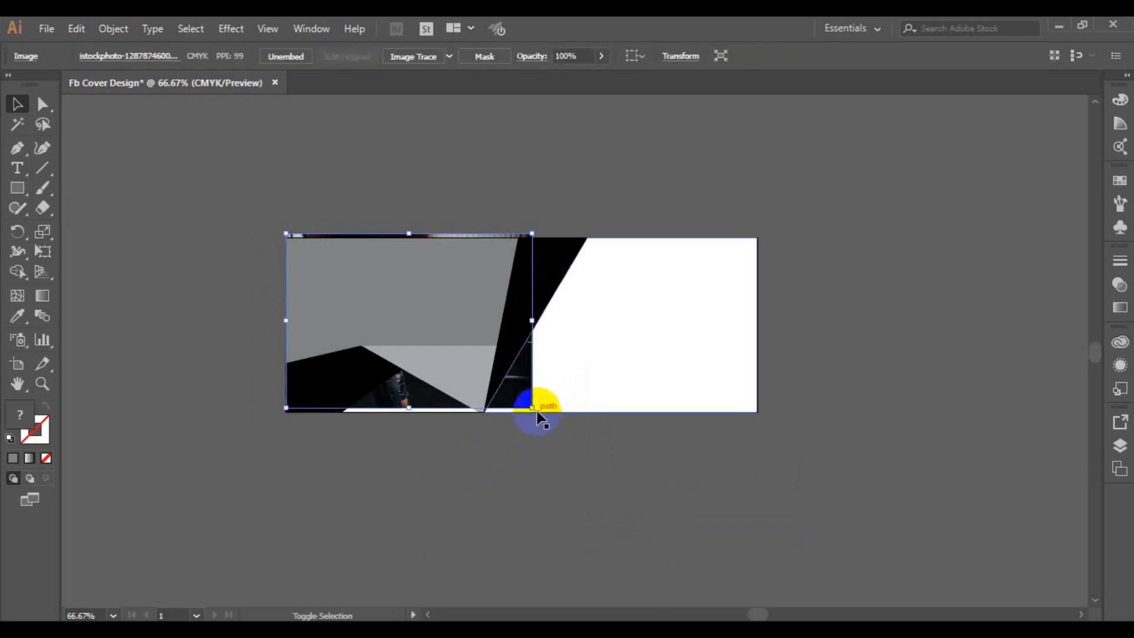
drag(532, 409, 521, 399)
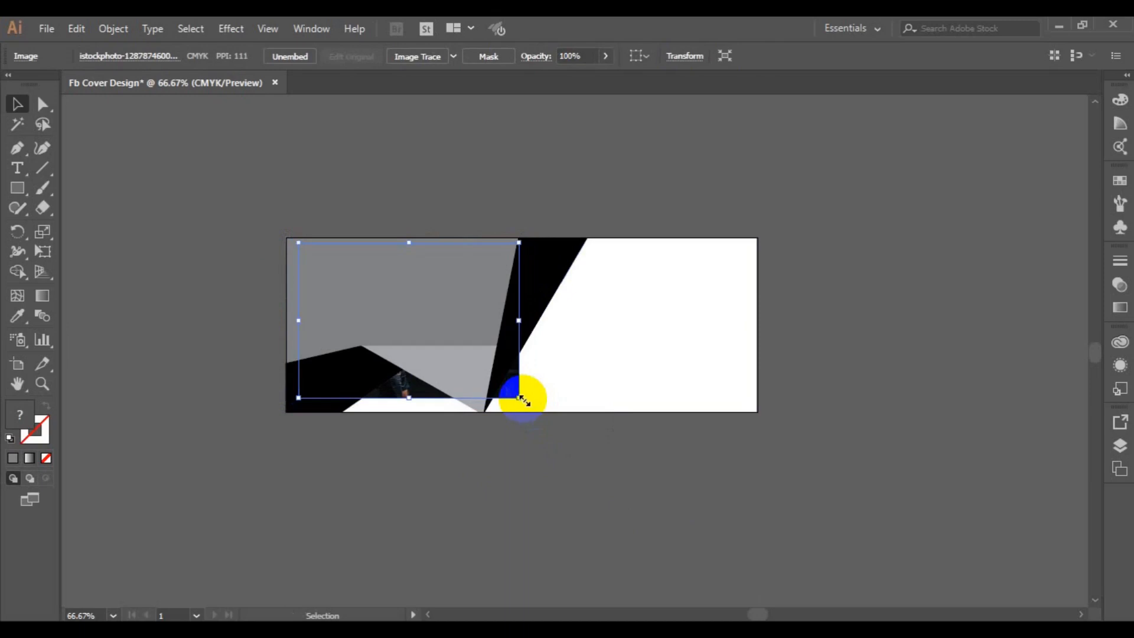
key(Up)
key(Up)
key(Up)
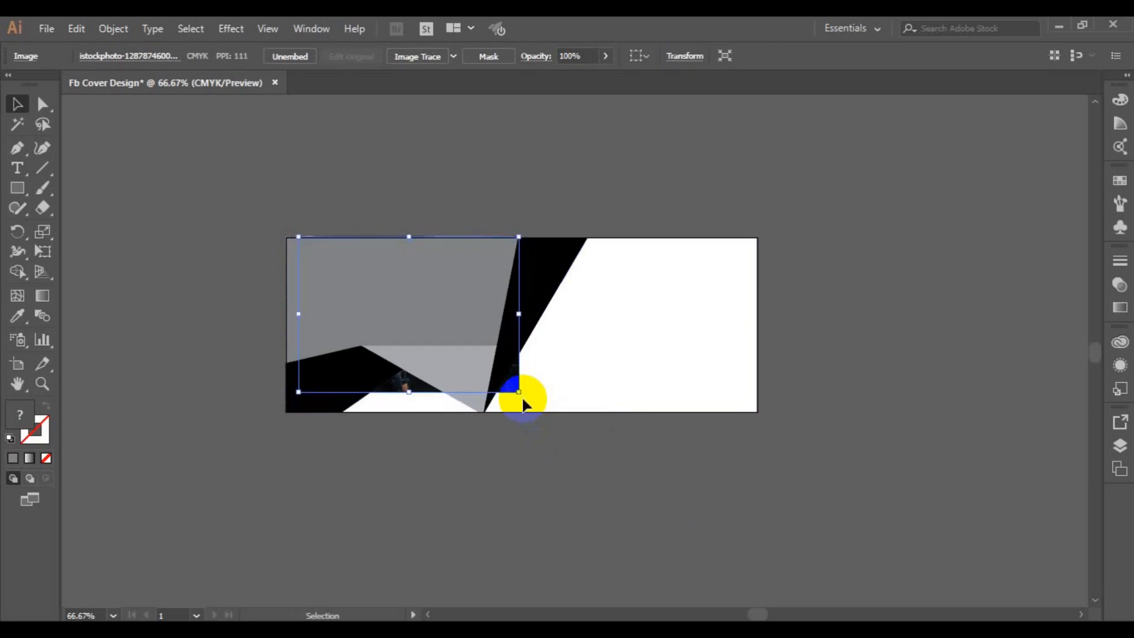
key(Left)
key(Left)
key(Left)
key(Left)
key(Left)
key(Left)
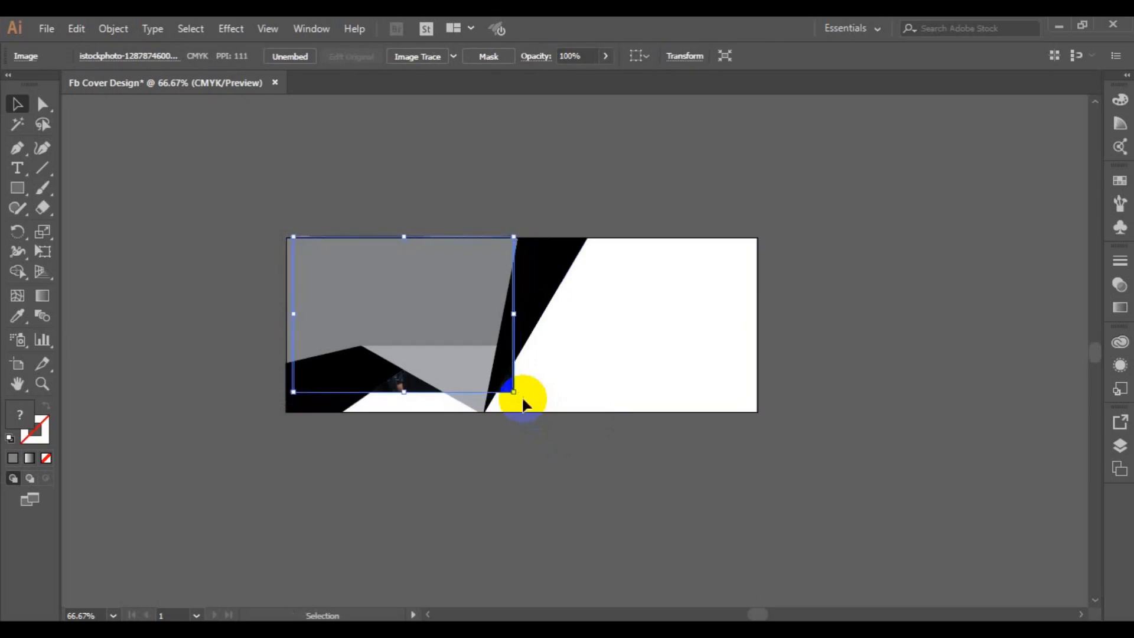
key(Left)
key(Left)
key(Left)
key(Left)
key(Left)
key(Left)
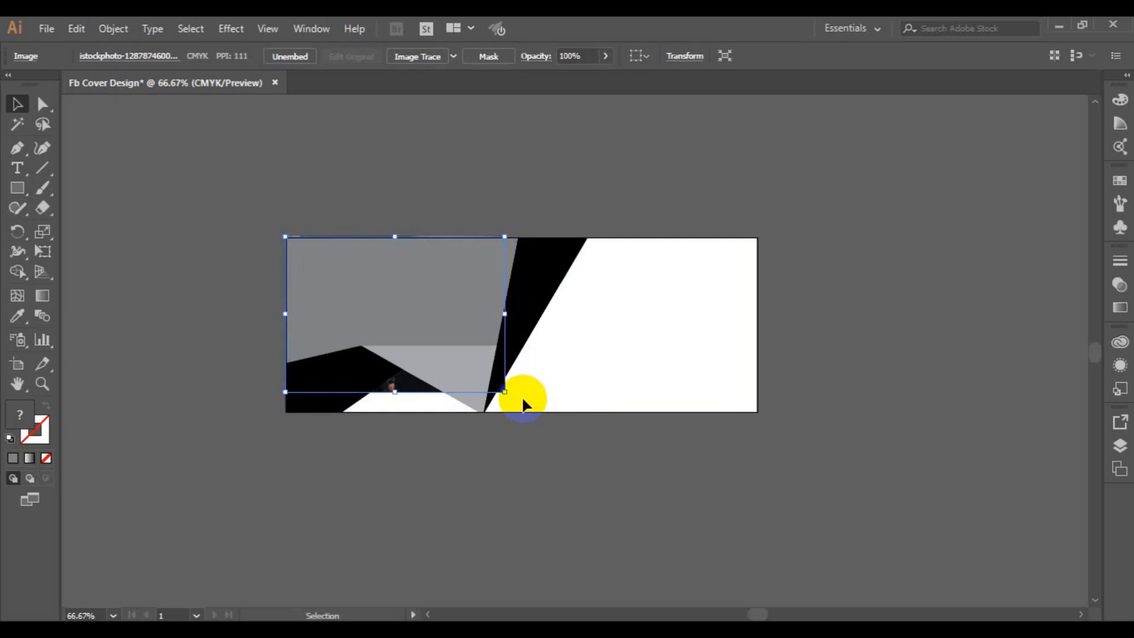
Step: Enlarge the dumbbell photo slightly and nudge it right until it spans the full width of the large grey shape
key(Right)
drag(509, 393, 512, 396)
key(Right)
key(Right)
key(Right)
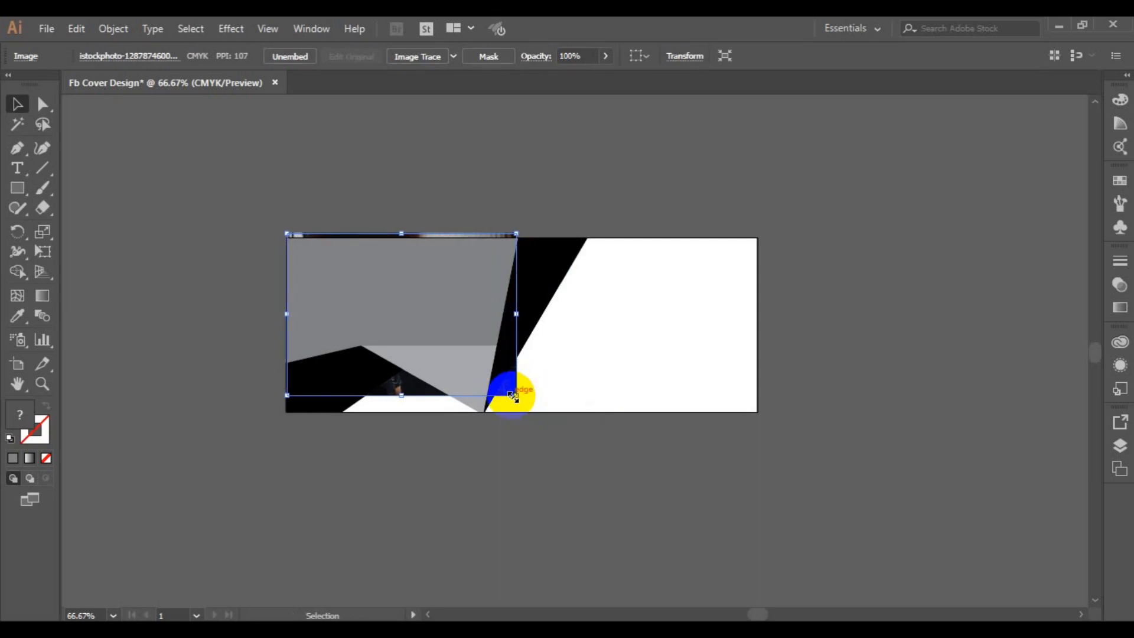
drag(512, 395, 519, 402)
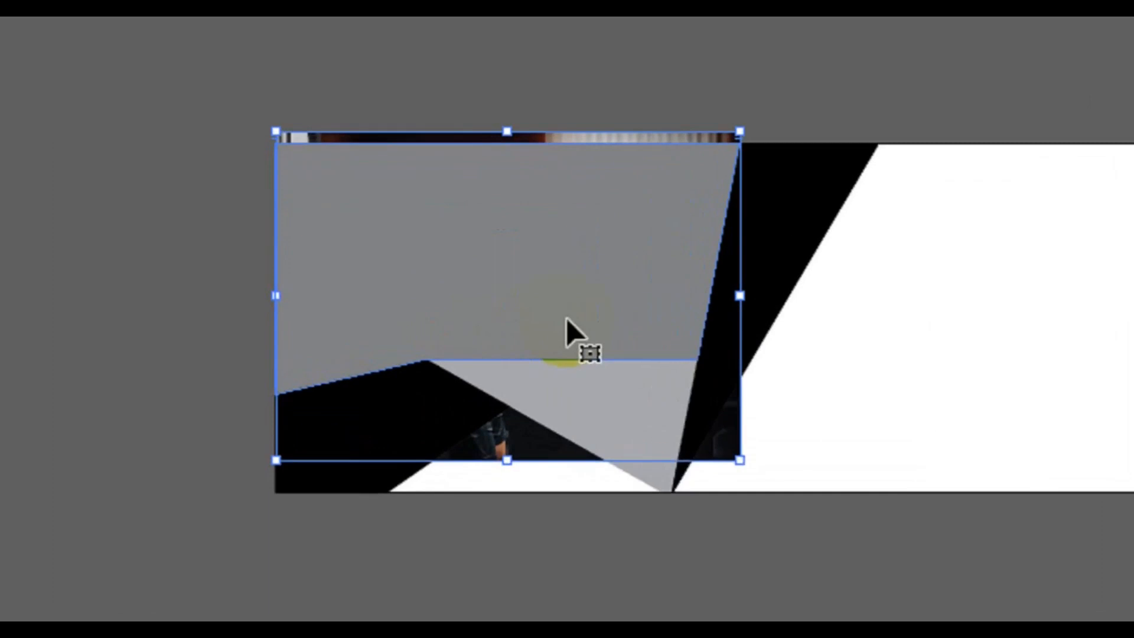
Step: Make a clipping mask that confines the dumbbell photo to the large dark grey shape
right_click(431, 327)
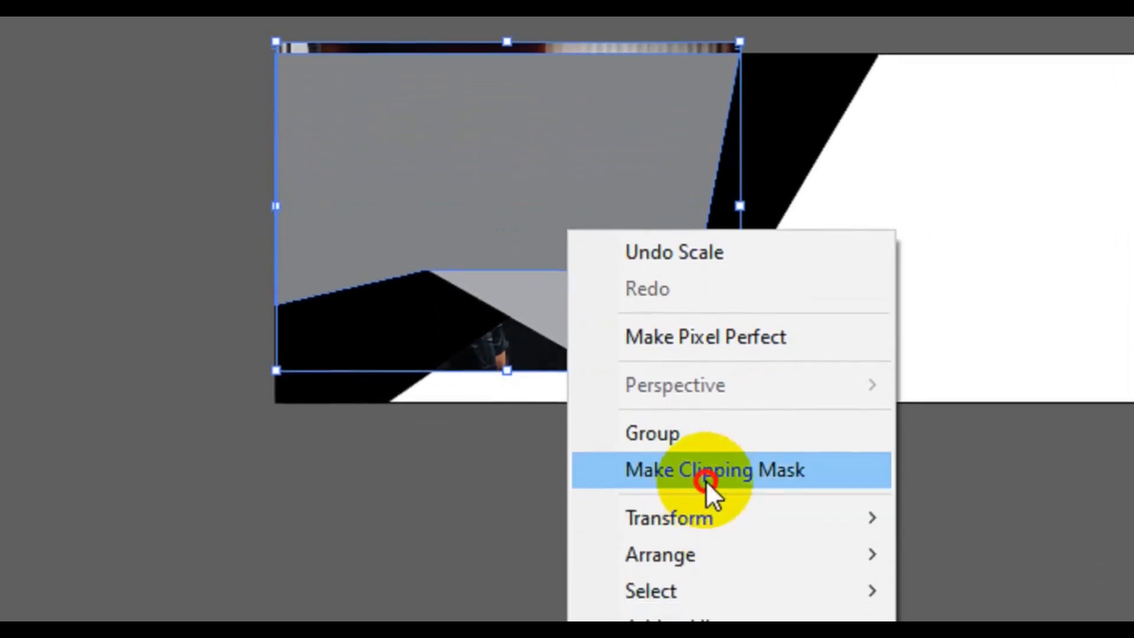
click(706, 480)
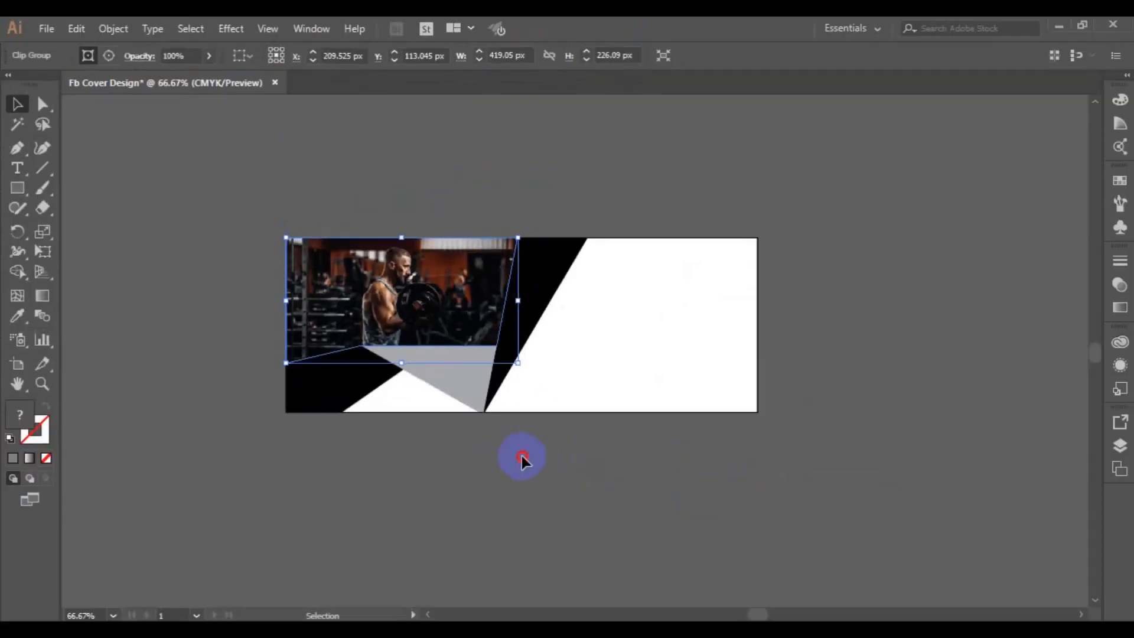
Step: Fill the slanted black shape beside the photo with a white-to-black linear gradient running diagonally along it at about 69.4°
click(522, 459)
click(436, 391)
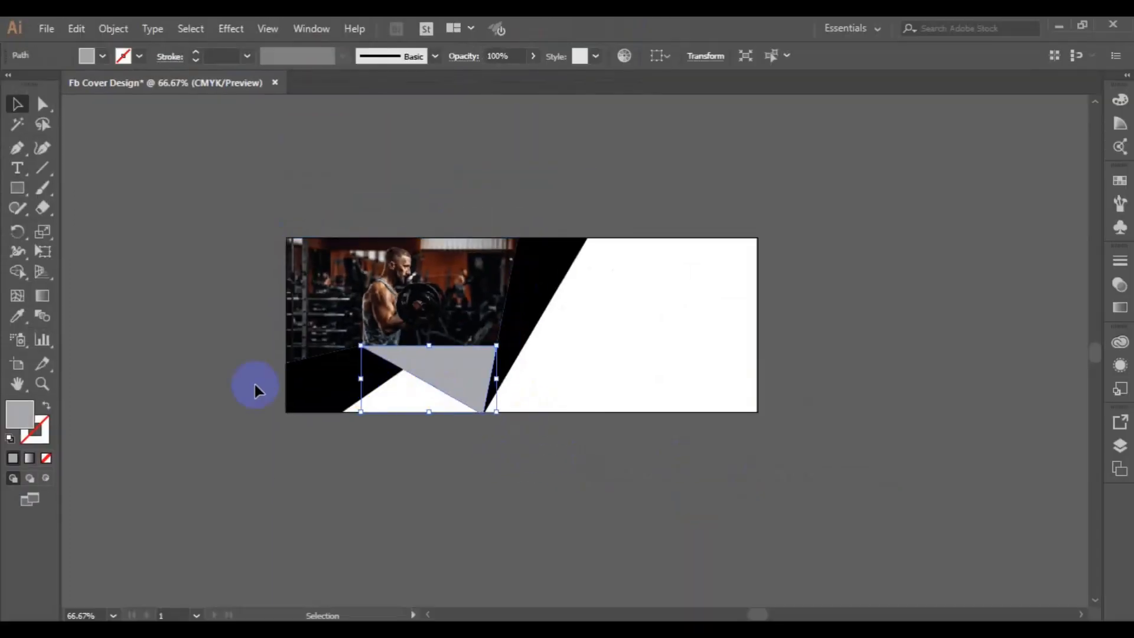
click(519, 288)
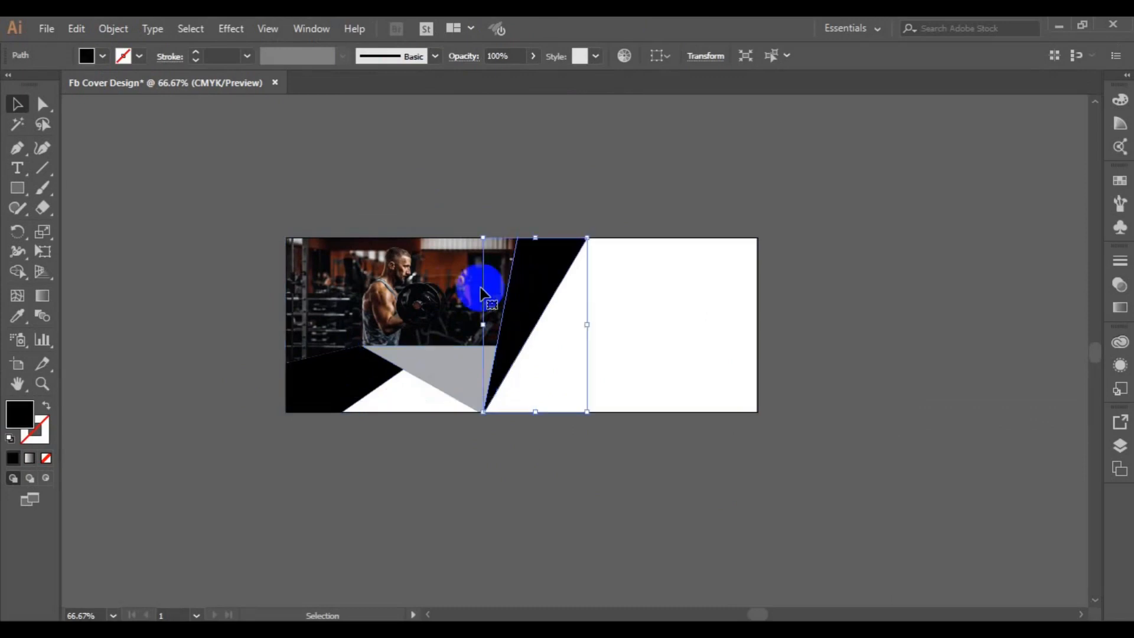
click(32, 460)
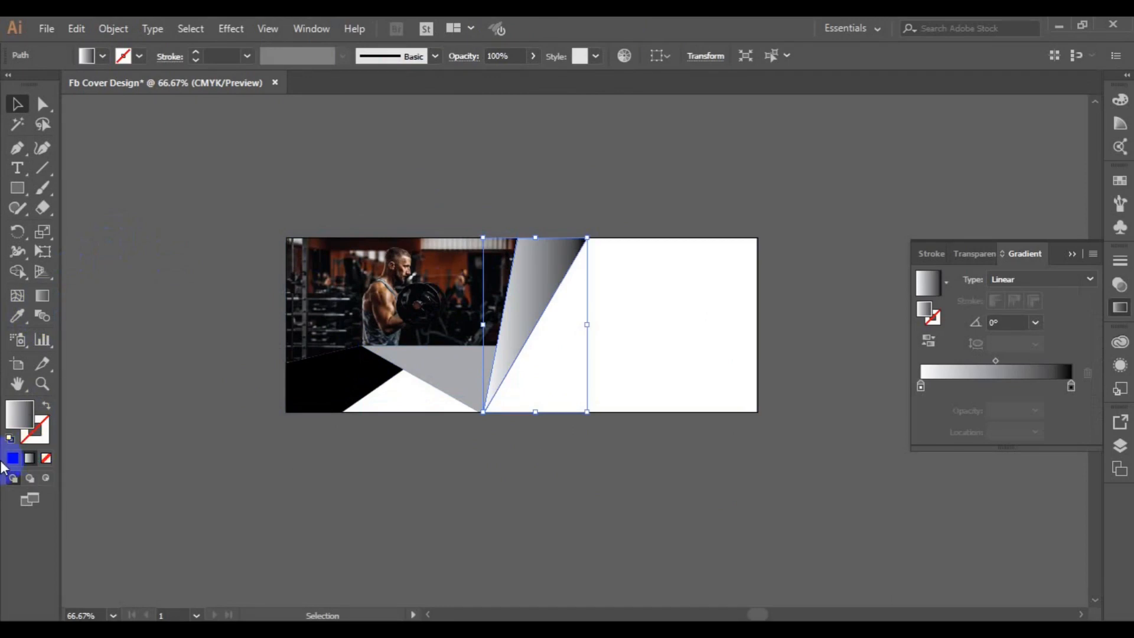
click(42, 300)
mouse_move(522, 319)
mouse_down()
mouse_move(514, 354)
mouse_move(551, 251)
mouse_up()
mouse_move(521, 331)
drag(520, 329, 508, 362)
Step: Set the black end stop of the slanted shape's gradient to dark blue
click(1071, 387)
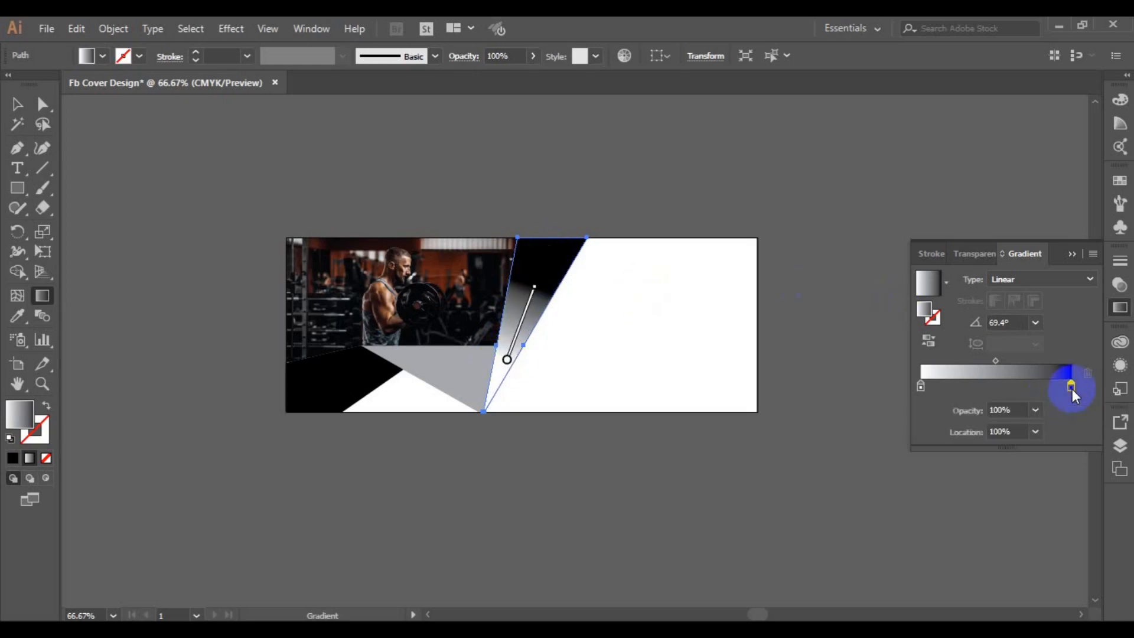
double_click(1072, 387)
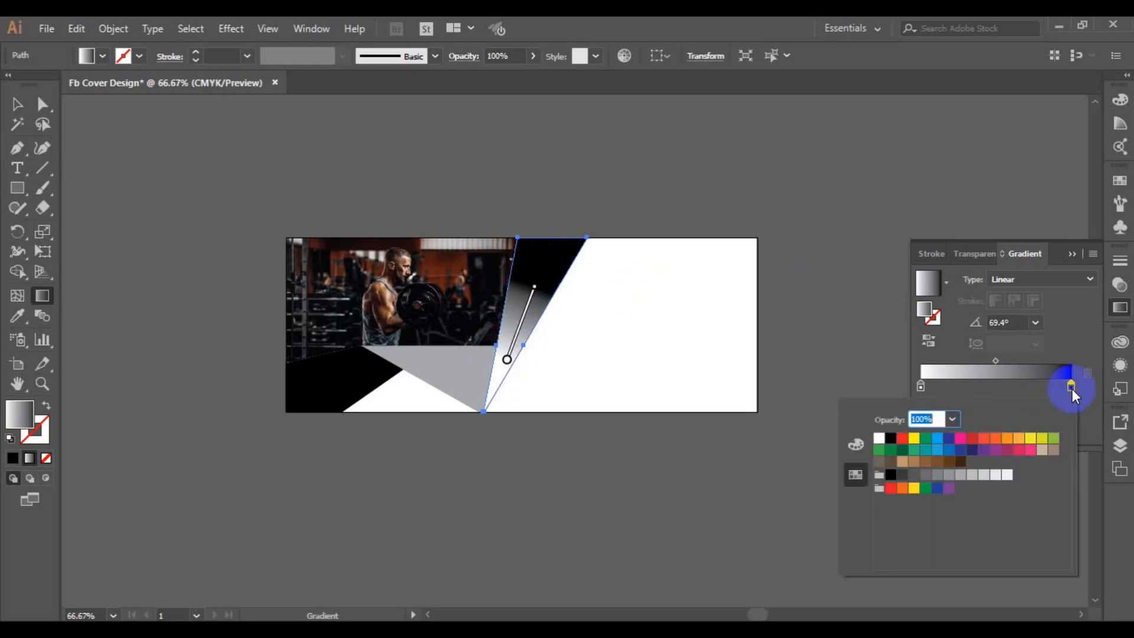
click(973, 451)
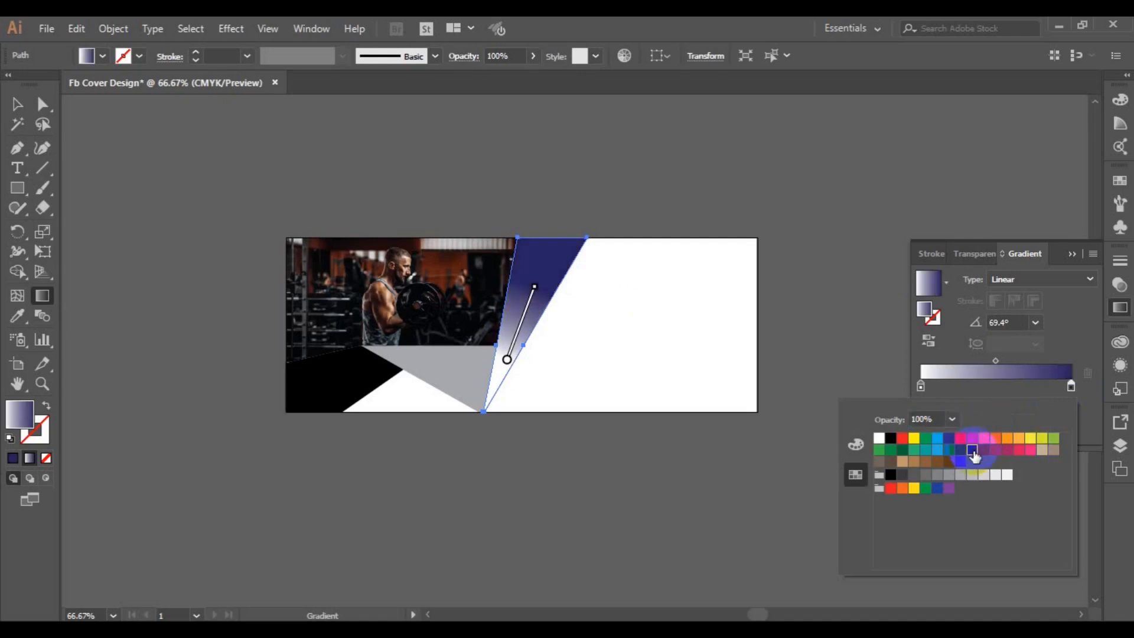
Step: Recolor both end stops of the slanted shape's gradient with the same bright red swatch
click(921, 389)
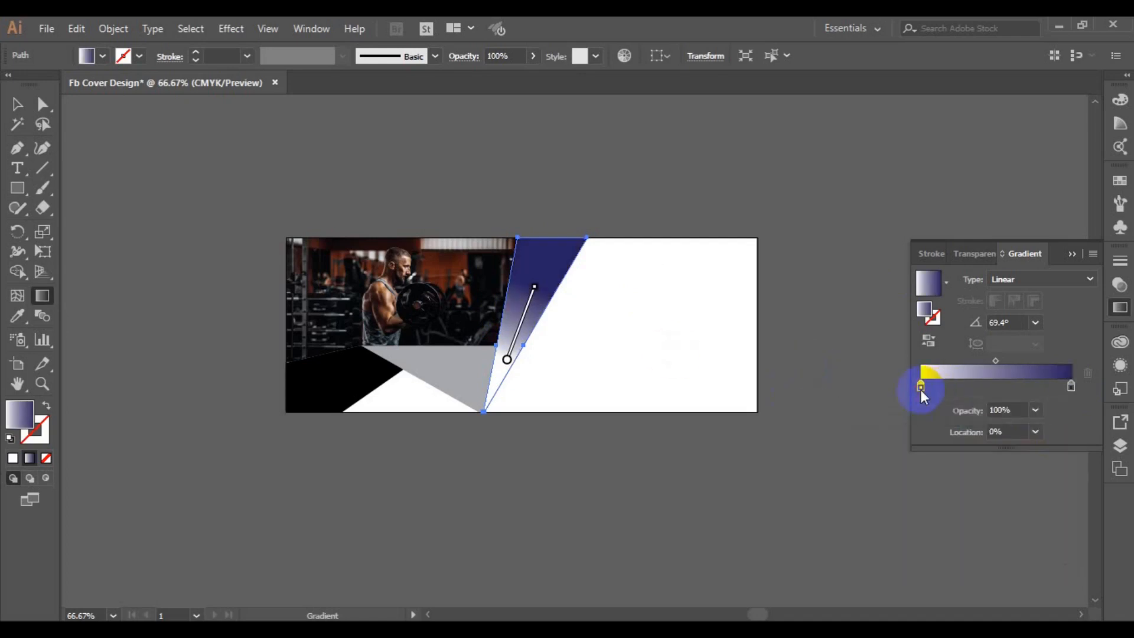
double_click(921, 389)
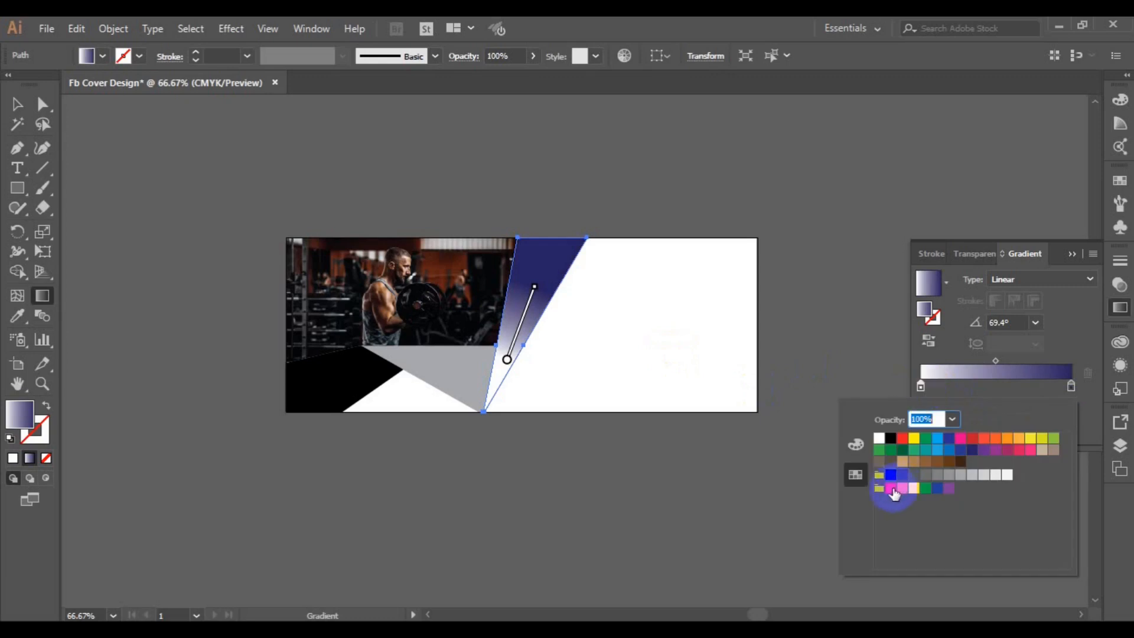
click(891, 488)
click(1073, 388)
double_click(1072, 388)
click(972, 451)
click(891, 488)
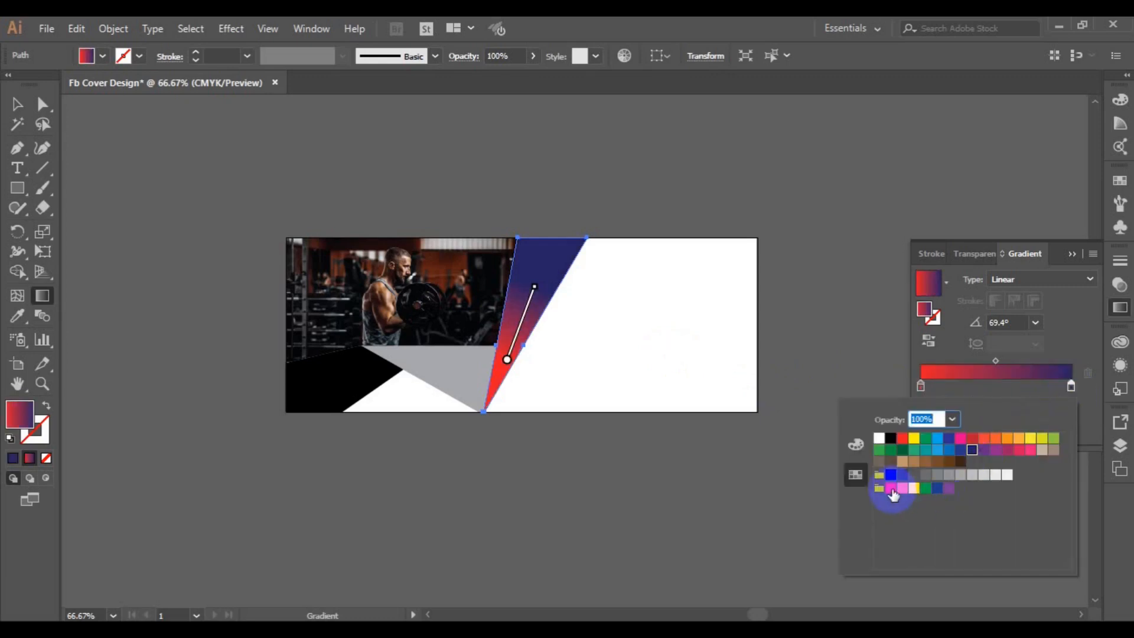
Step: Set the gradient's end stop to dark red 600101 and reapply the linear gradient to the slanted shape
click(929, 289)
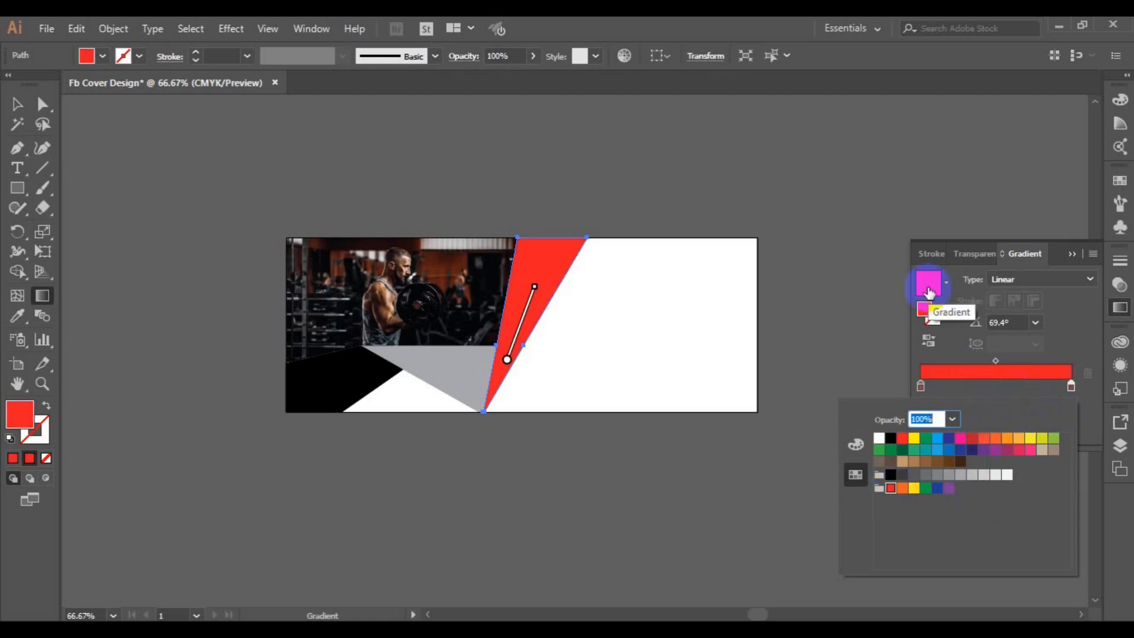
click(929, 313)
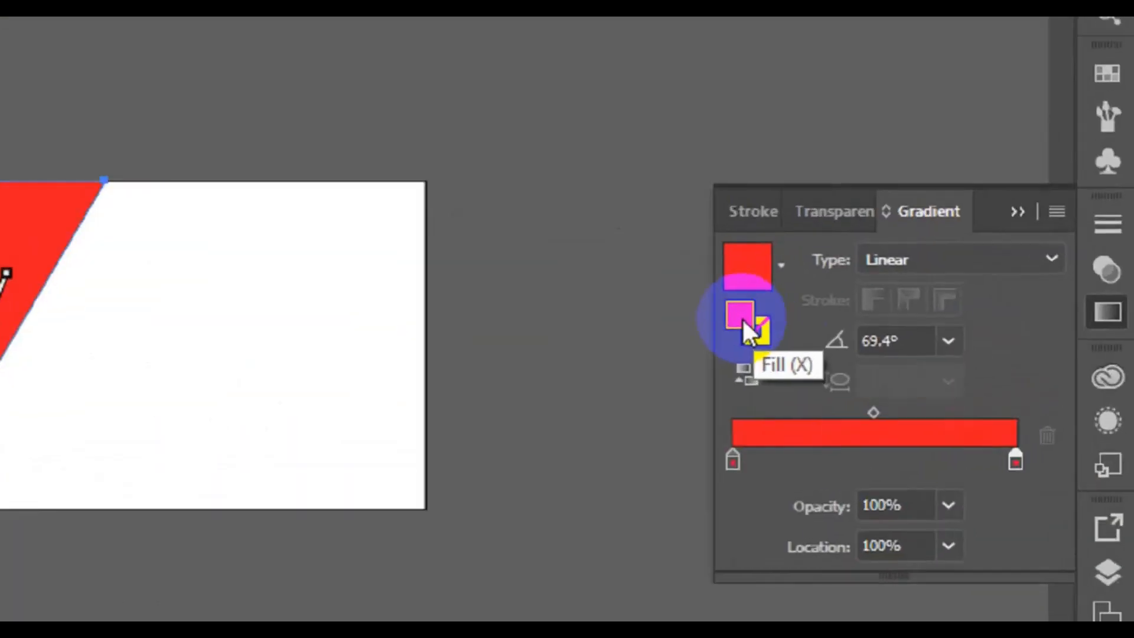
double_click(929, 313)
click(665, 286)
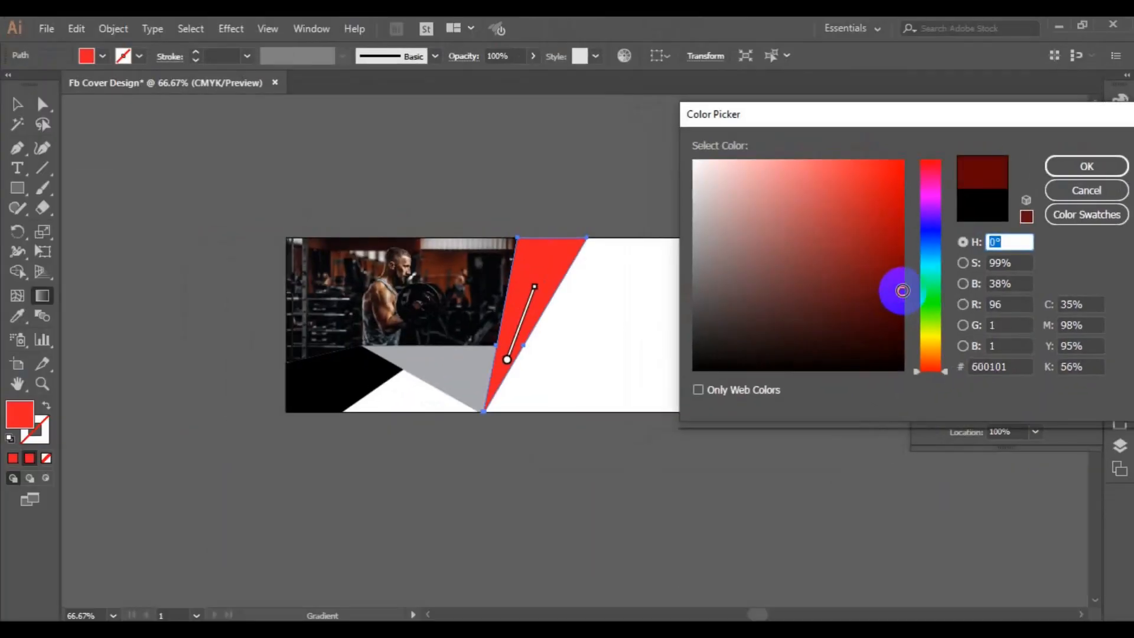
click(1068, 169)
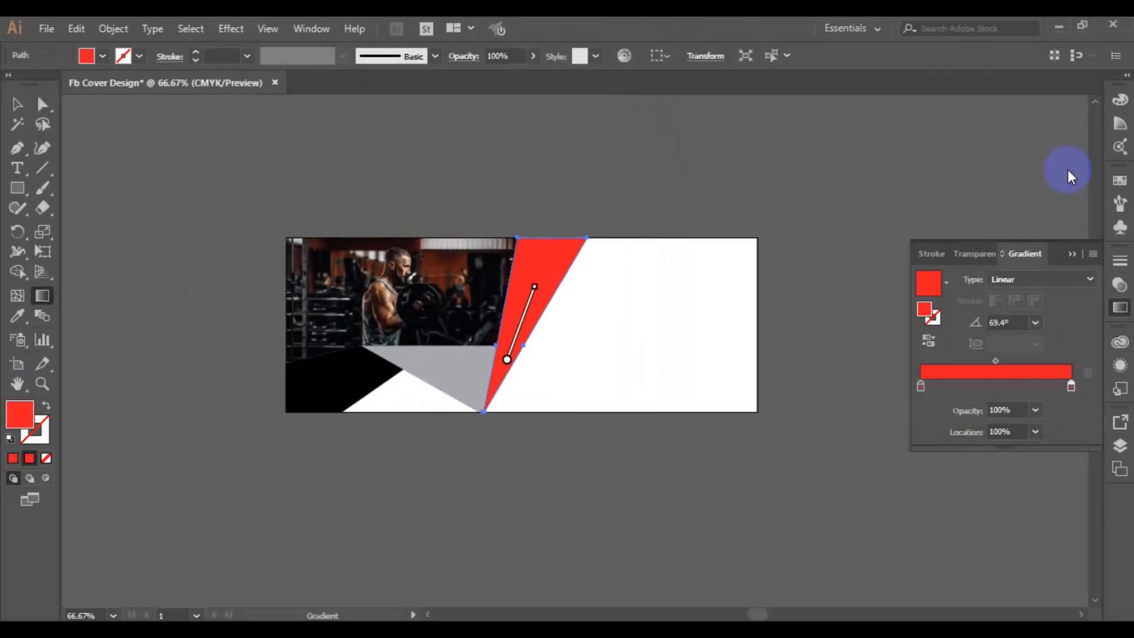
click(929, 282)
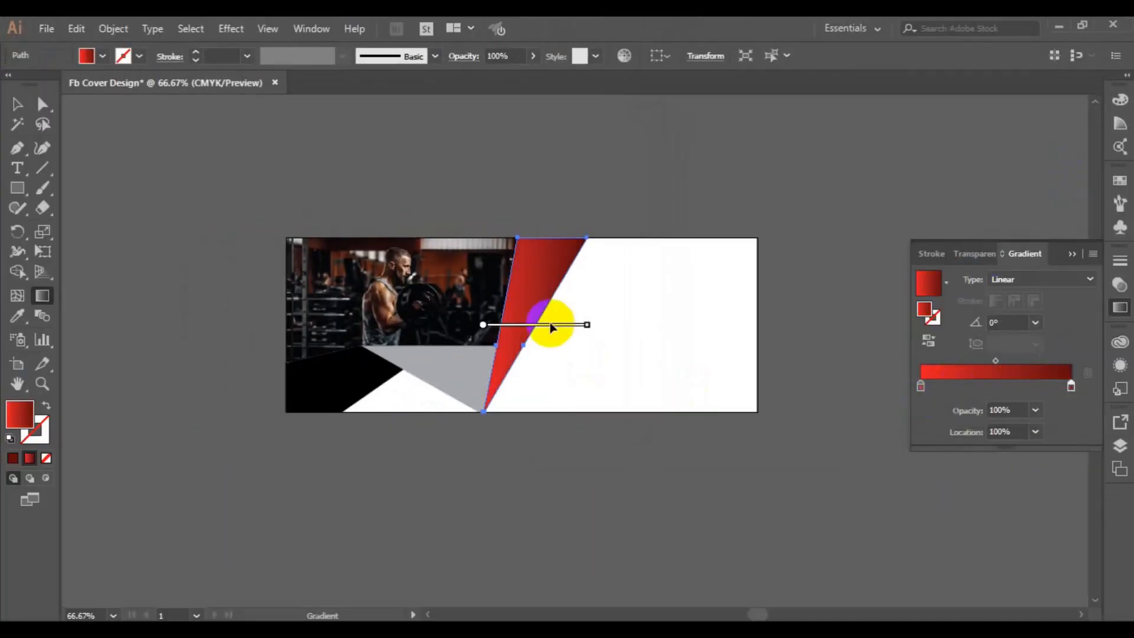
Step: Angle the slanted shape's gradient to about 70.3° and give it a dark red intermediate stop at 65.68%
mouse_move(516, 324)
mouse_down()
mouse_move(531, 297)
mouse_move(506, 354)
mouse_move(546, 251)
mouse_up()
drag(511, 356, 514, 342)
drag(549, 238, 549, 244)
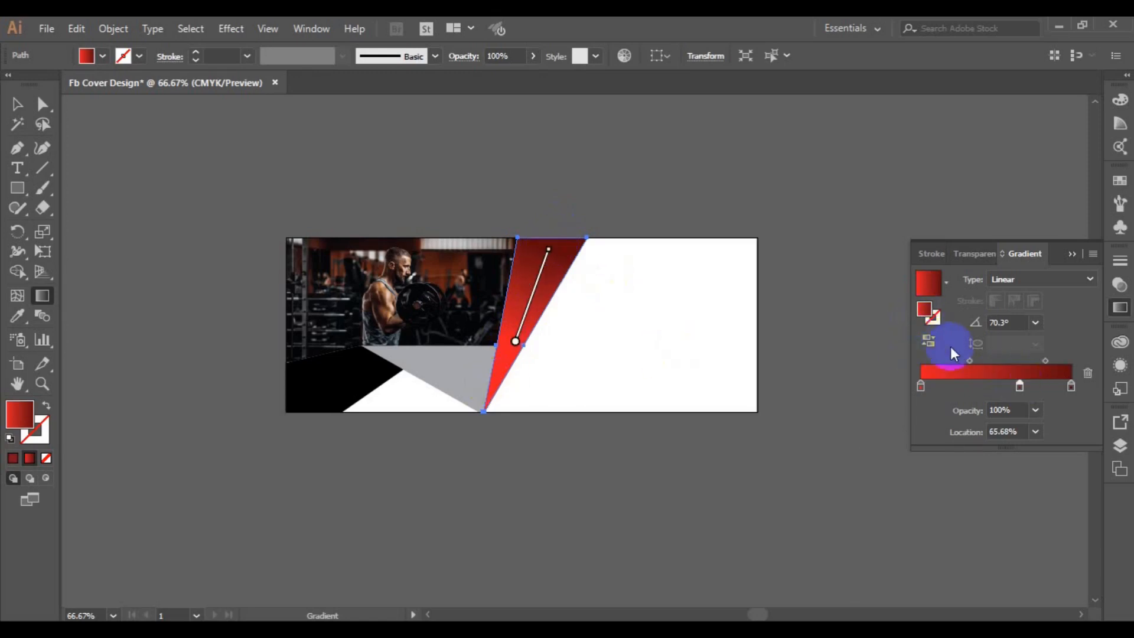
double_click(926, 316)
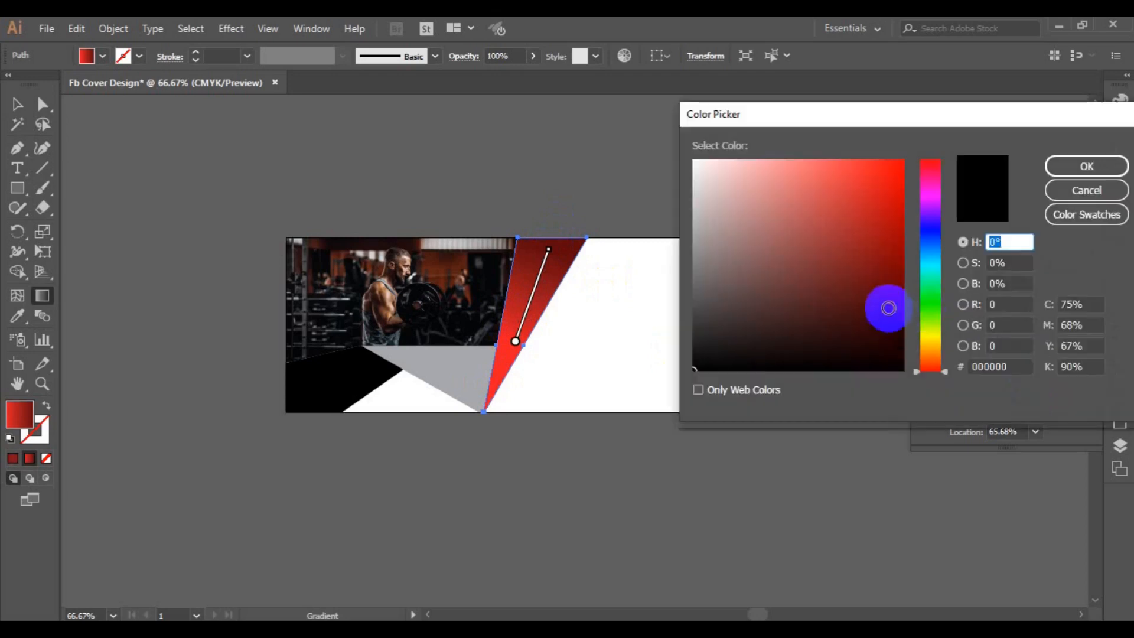
click(895, 289)
click(1086, 168)
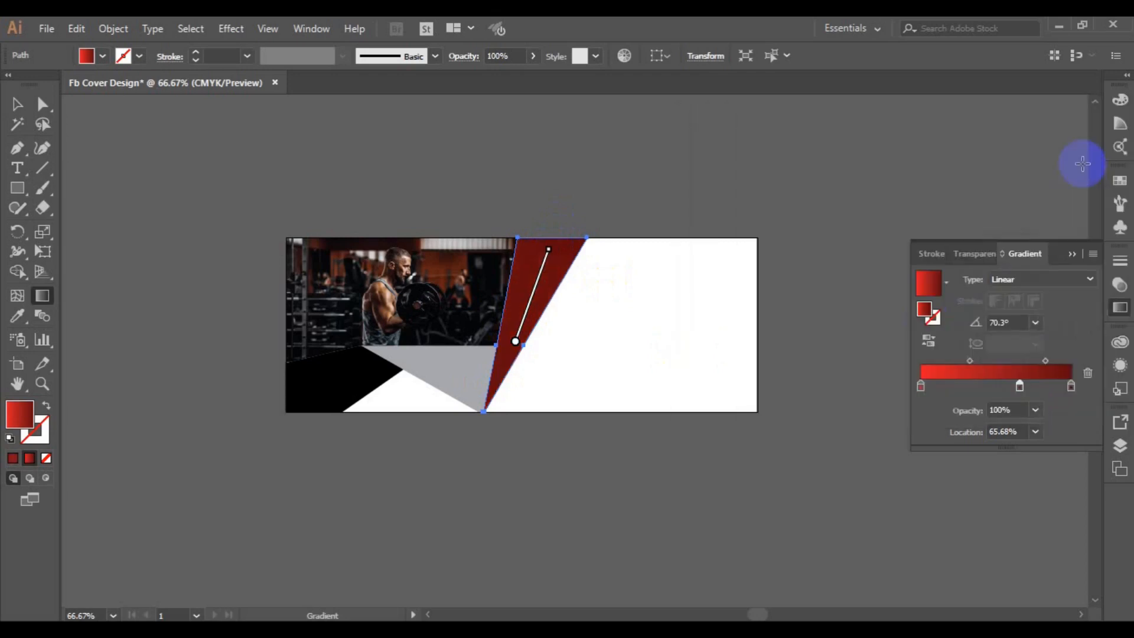
Step: Redraw the slanted shape's gradient at about 71.3°, from bright red below its middle to dark red at its upper edge
drag(484, 325, 587, 325)
drag(525, 305, 509, 345)
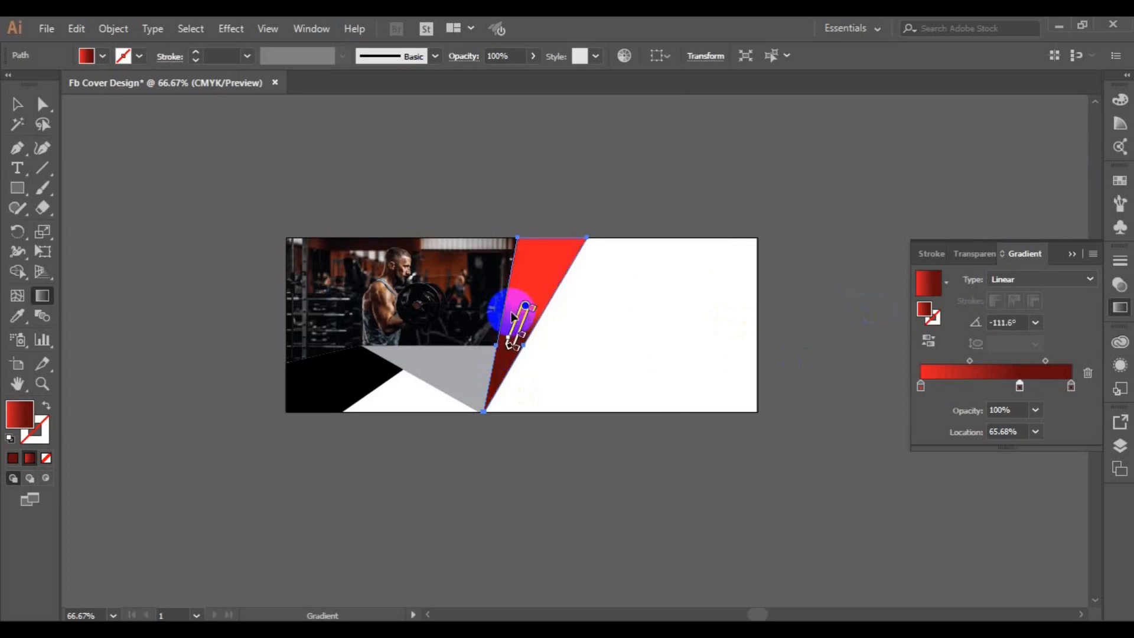
drag(513, 313, 533, 270)
drag(519, 328, 554, 237)
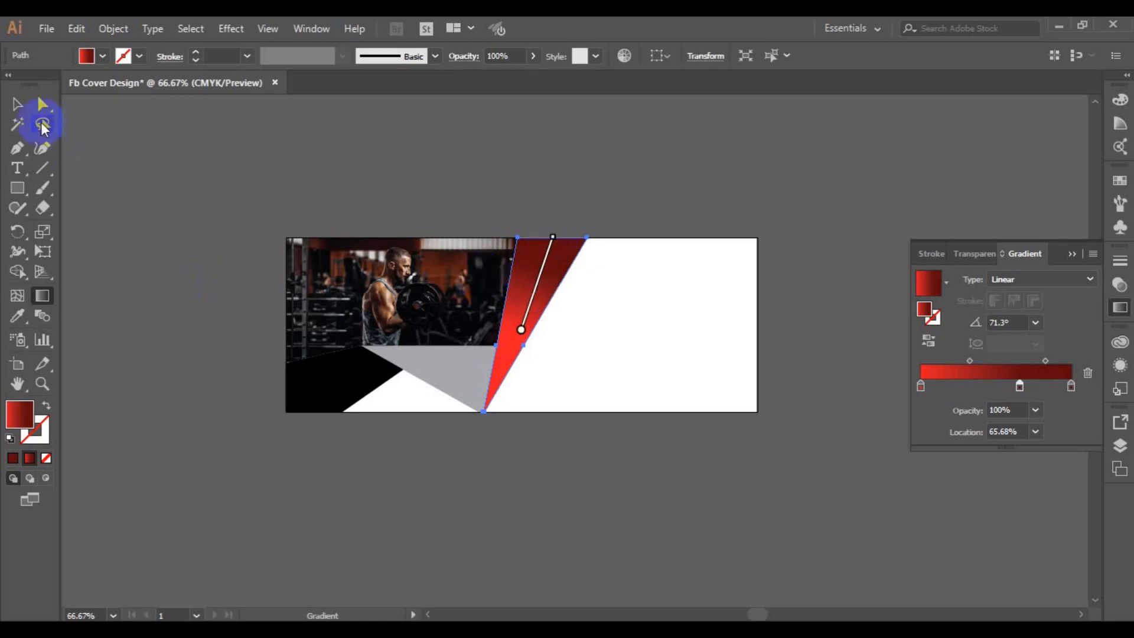
Step: Copy the slanted shape's red gradient onto the grey triangle below the photo with the Eyedropper
click(17, 104)
click(418, 373)
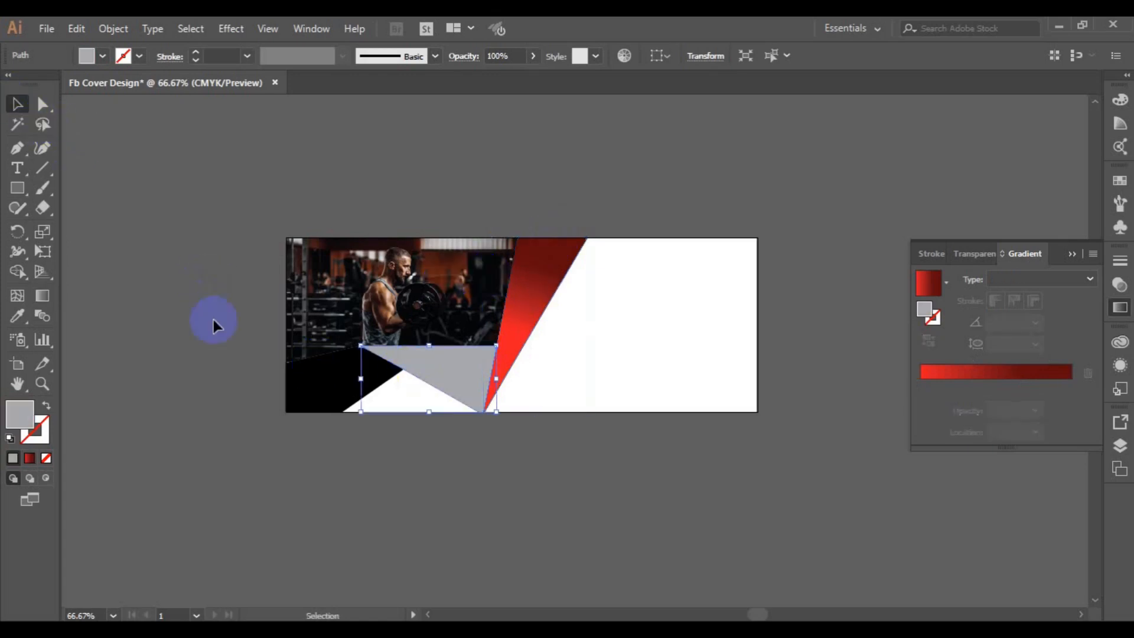
click(33, 316)
click(524, 278)
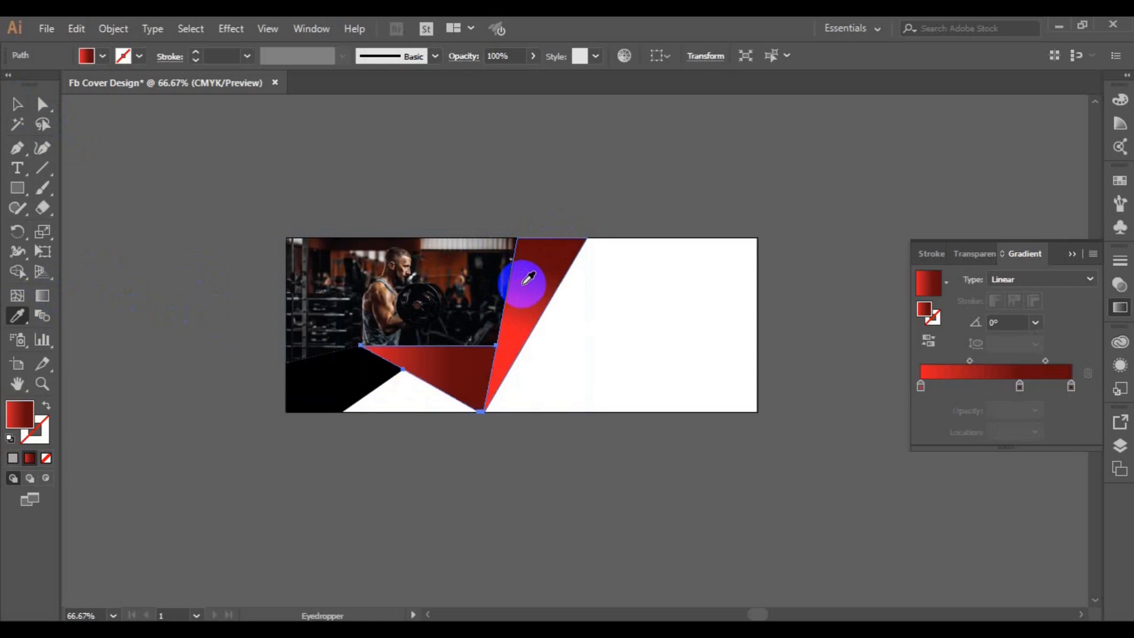
Step: Move the bright red stop of the triangle's gradient inward so the bright red area widens
click(42, 295)
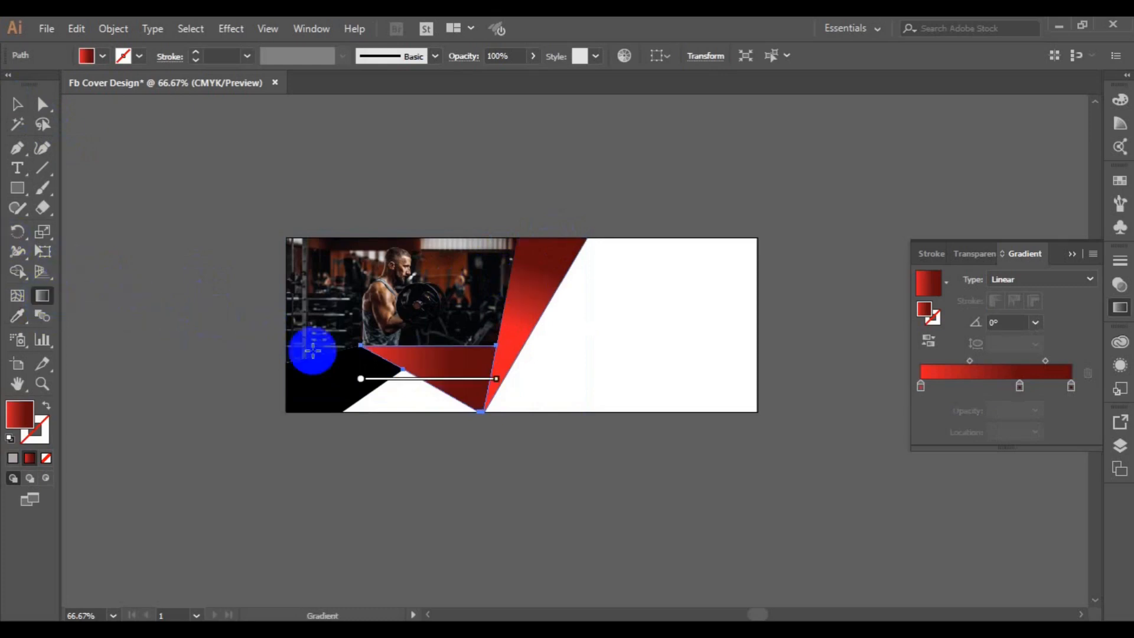
drag(362, 383, 361, 359)
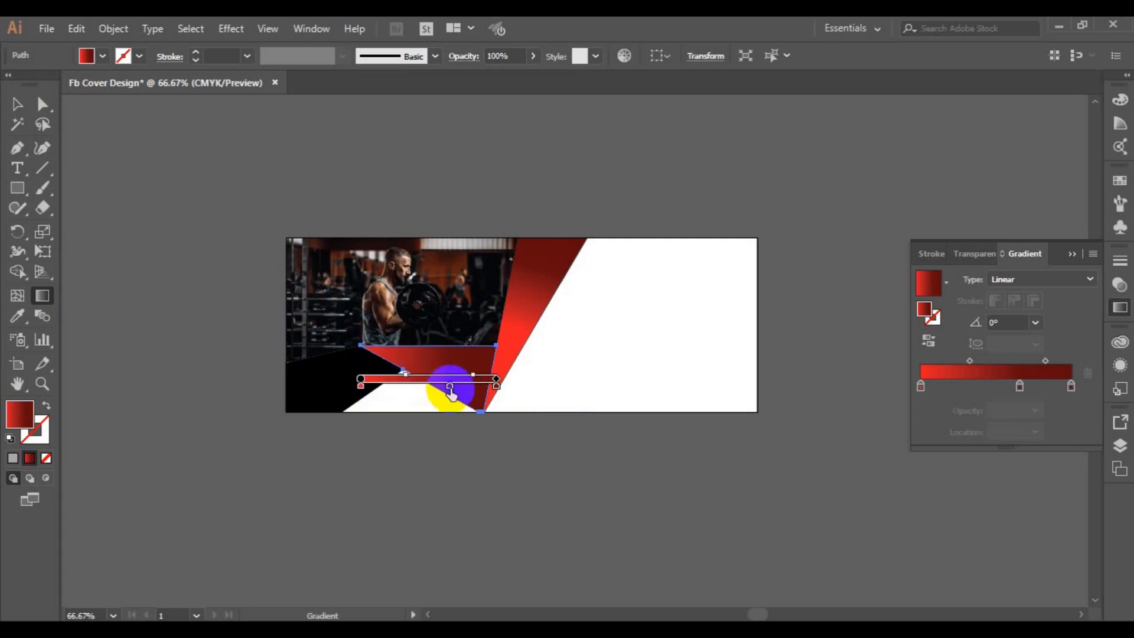
drag(460, 392, 467, 392)
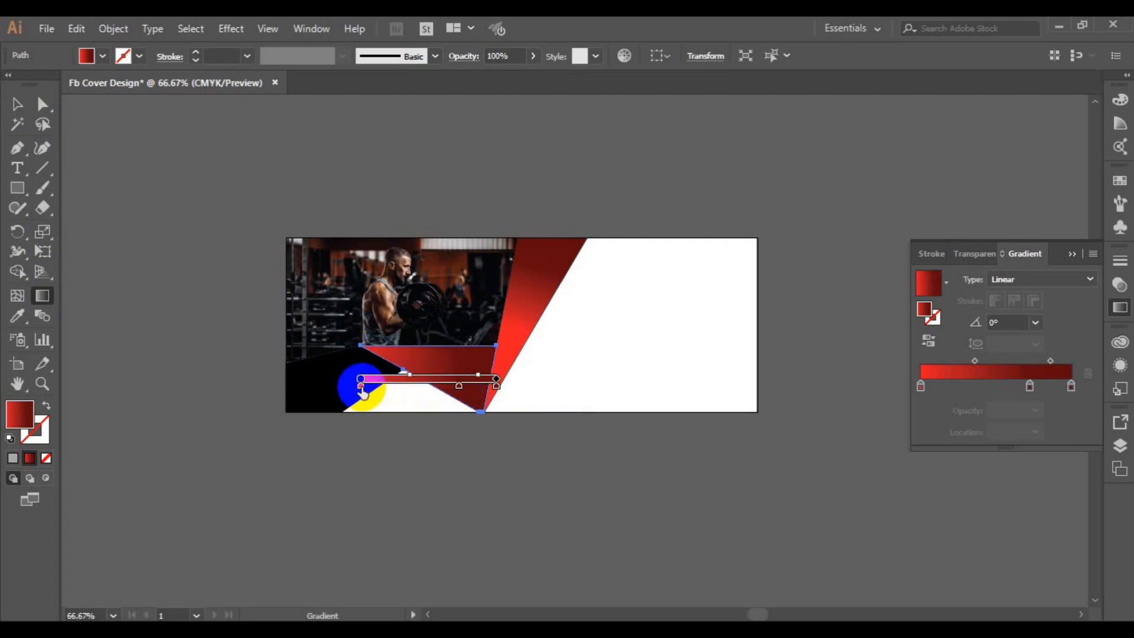
drag(362, 393, 387, 396)
click(458, 387)
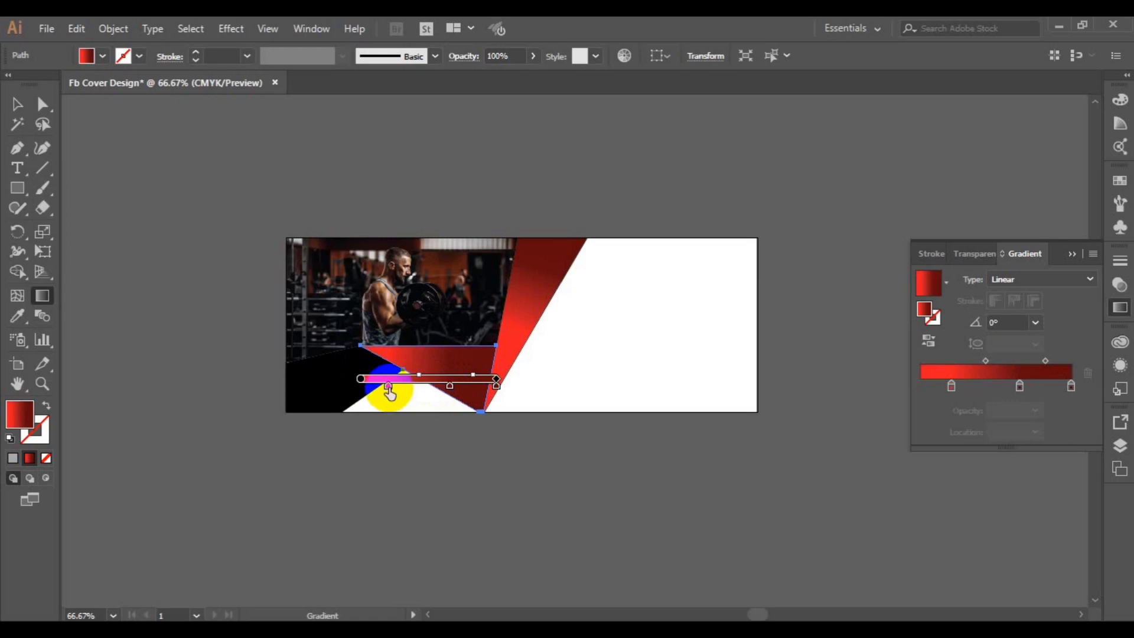
drag(389, 387, 404, 394)
Step: Copy the triangle's red gradient onto the black shape in the cover's lower-left corner with the Eyedropper
click(31, 111)
click(299, 385)
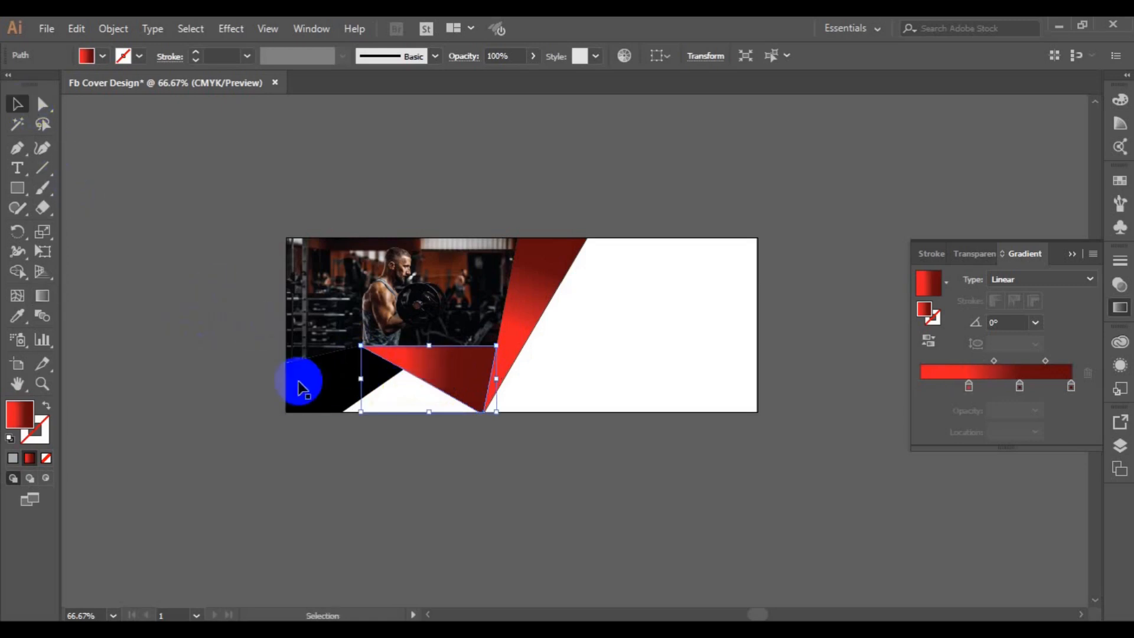
click(18, 317)
click(463, 346)
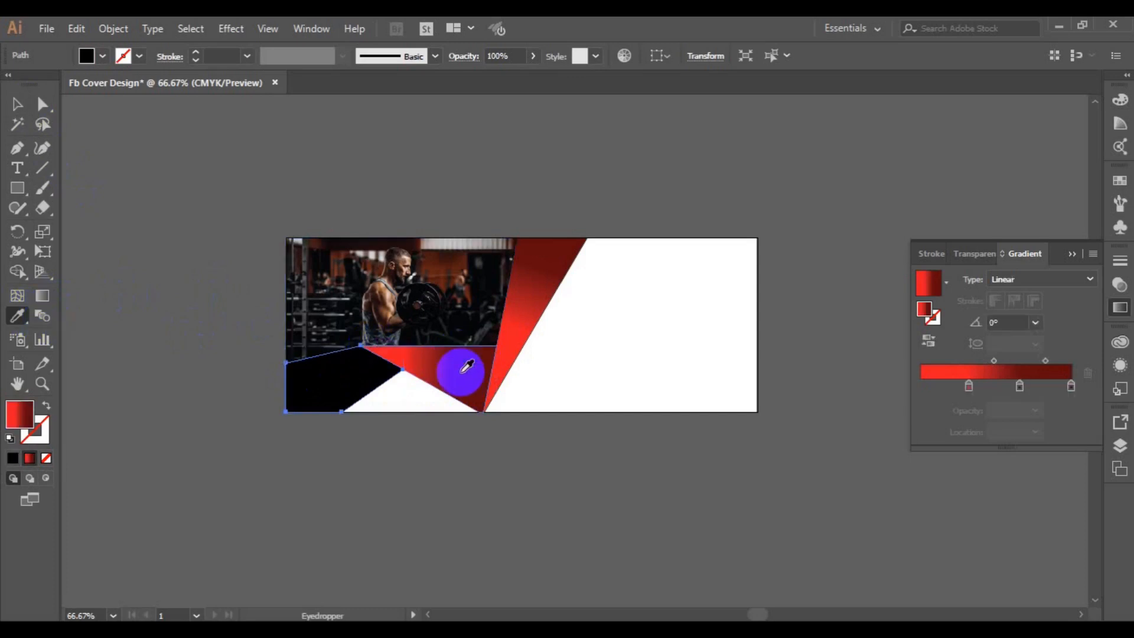
Step: Redraw the lower-left shape's gradient diagonally upward at about 34.4°
click(19, 104)
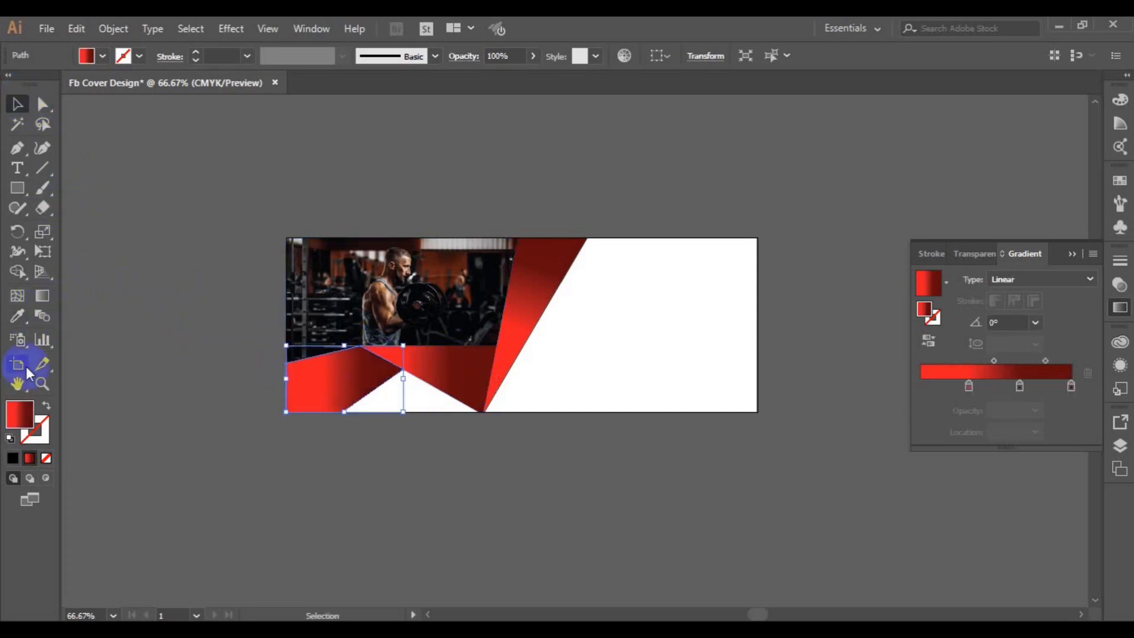
key(g)
mouse_move(341, 366)
mouse_down()
mouse_move(293, 411)
mouse_move(346, 360)
mouse_up()
key(ctrl+z)
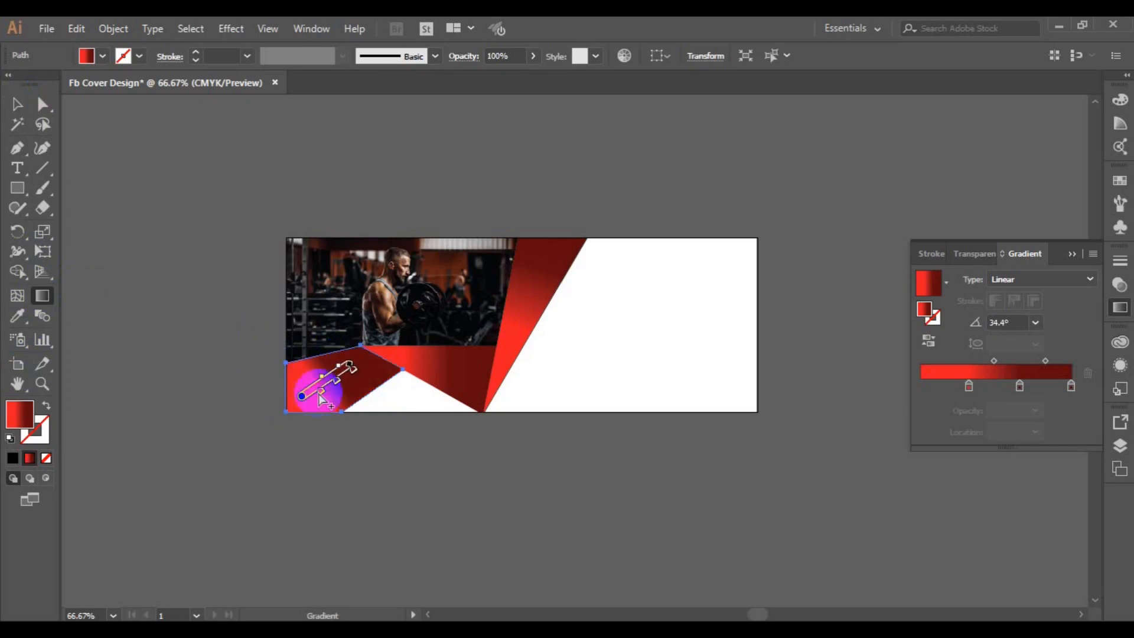
Step: Lengthen the lower-left shape's gradient so it starts at the cover's corner and ends beyond the shape, over the photo
drag(353, 368, 376, 353)
click(304, 396)
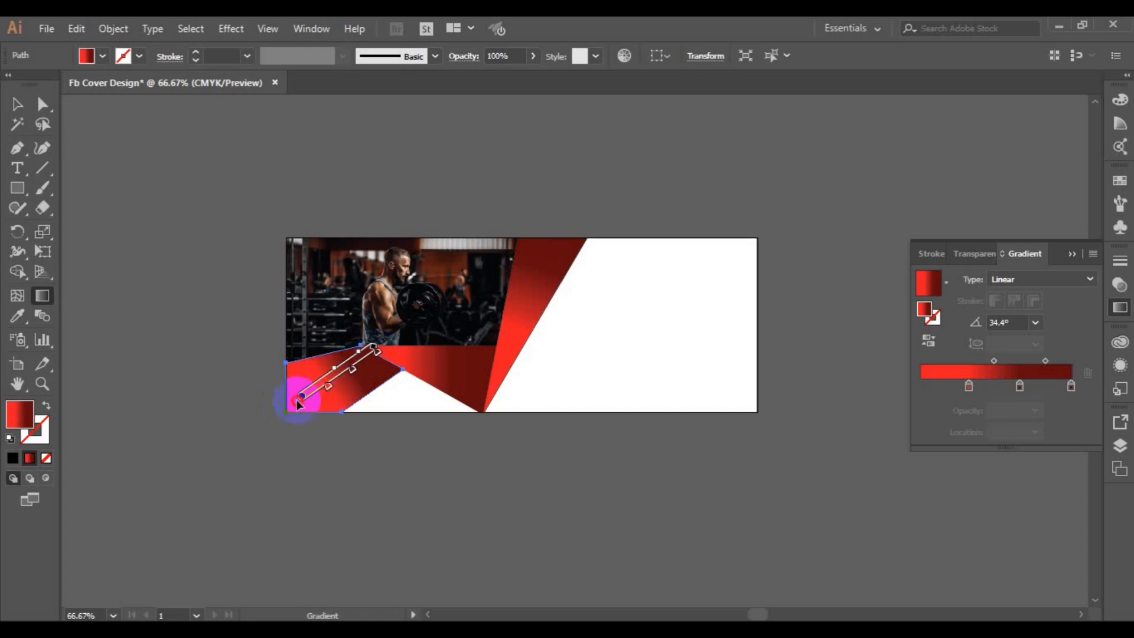
drag(298, 404, 285, 408)
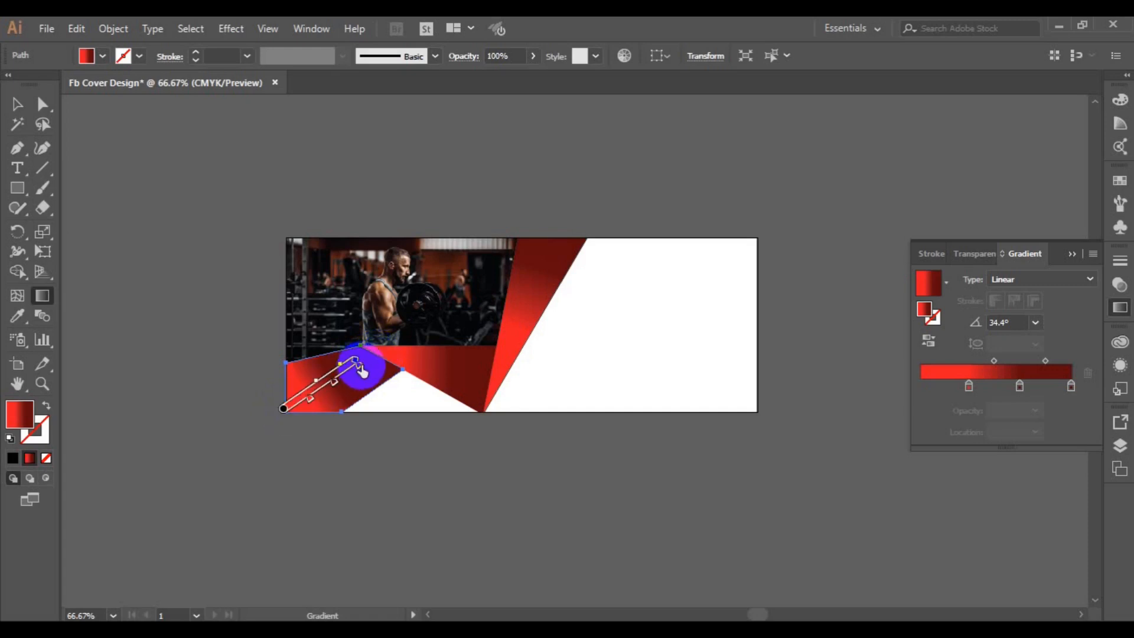
drag(362, 369, 407, 339)
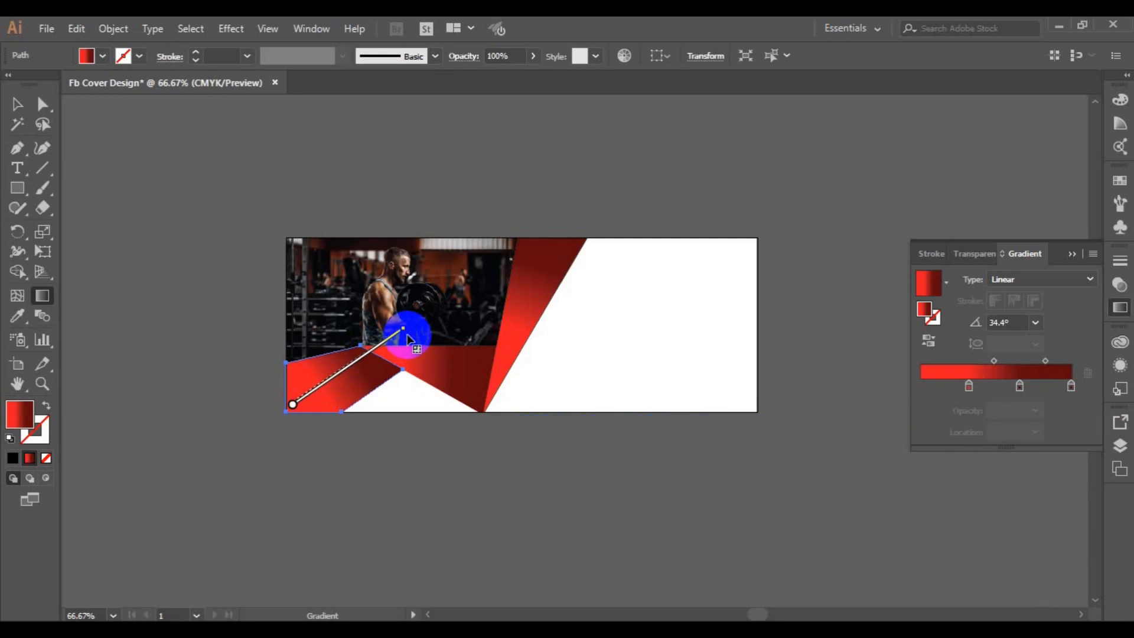
drag(296, 408, 285, 417)
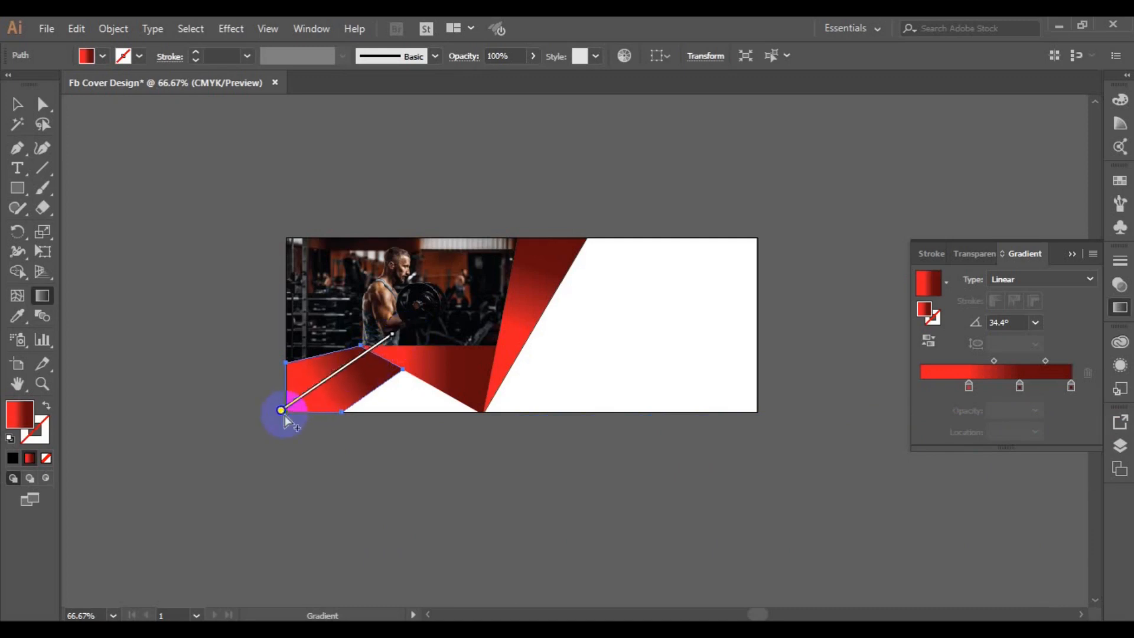
drag(392, 335, 404, 323)
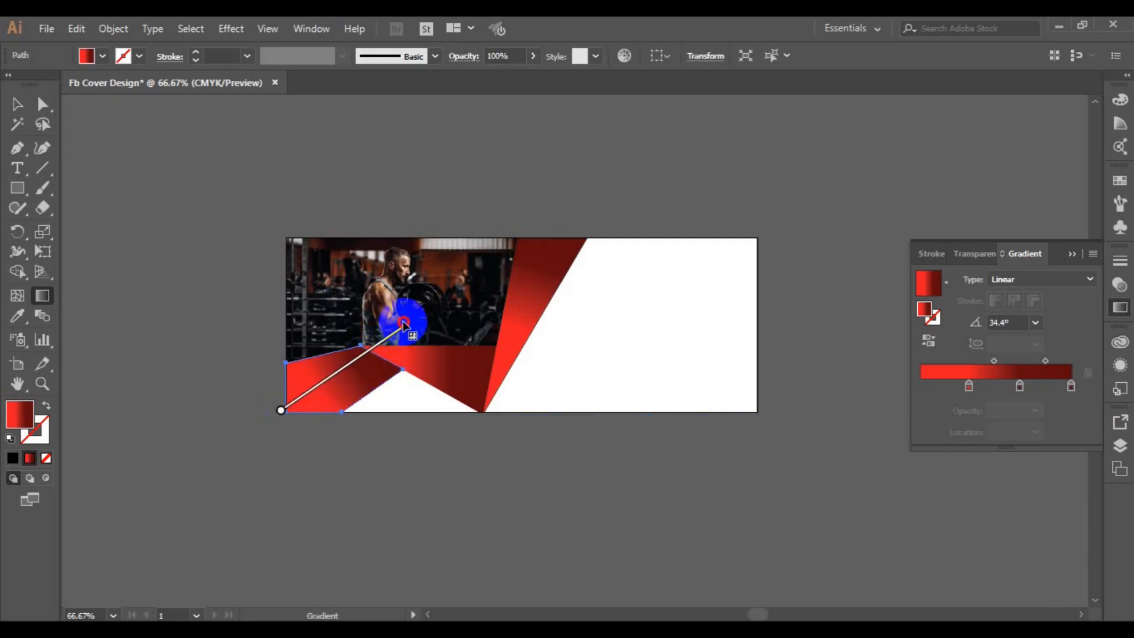
click(16, 104)
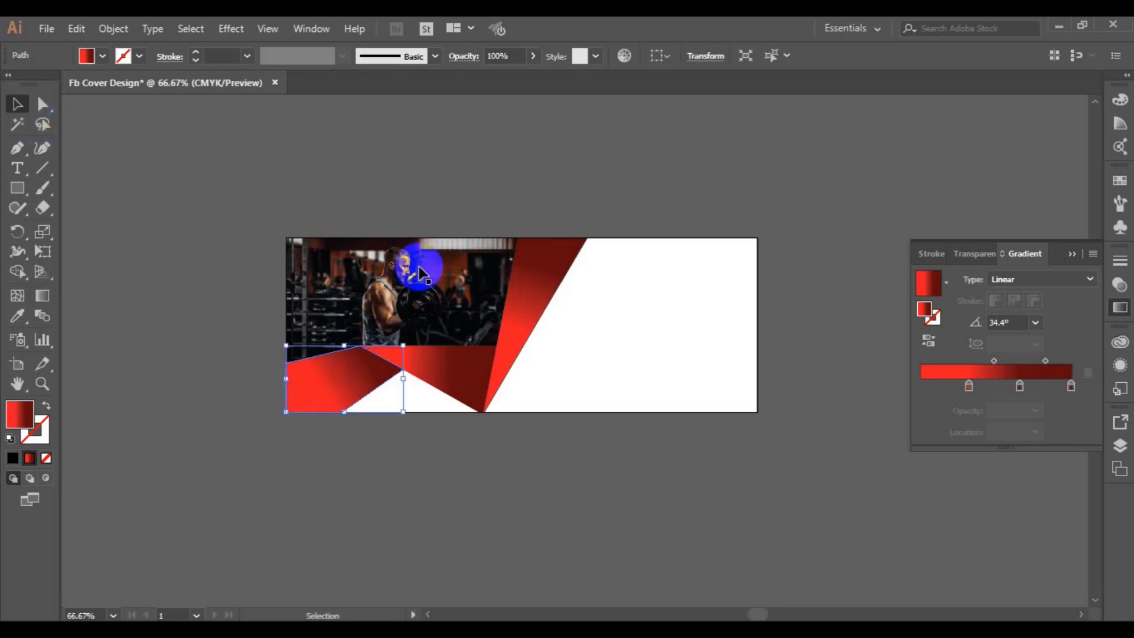
Step: Deselect the gradient shape and save the cover document
click(867, 357)
key(ctrl+s)
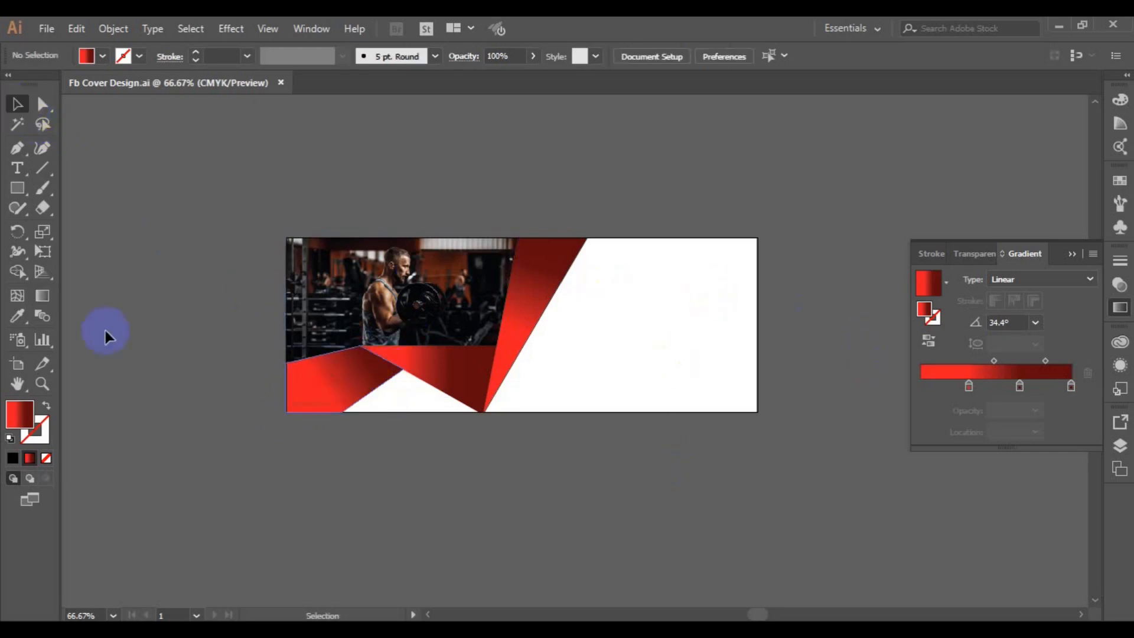
Step: Draw a circle about 140 px in diameter over the lower part of the tall red triangle and fill it white
drag(18, 201, 81, 228)
drag(498, 332, 520, 360)
click(17, 104)
click(494, 344)
click(102, 56)
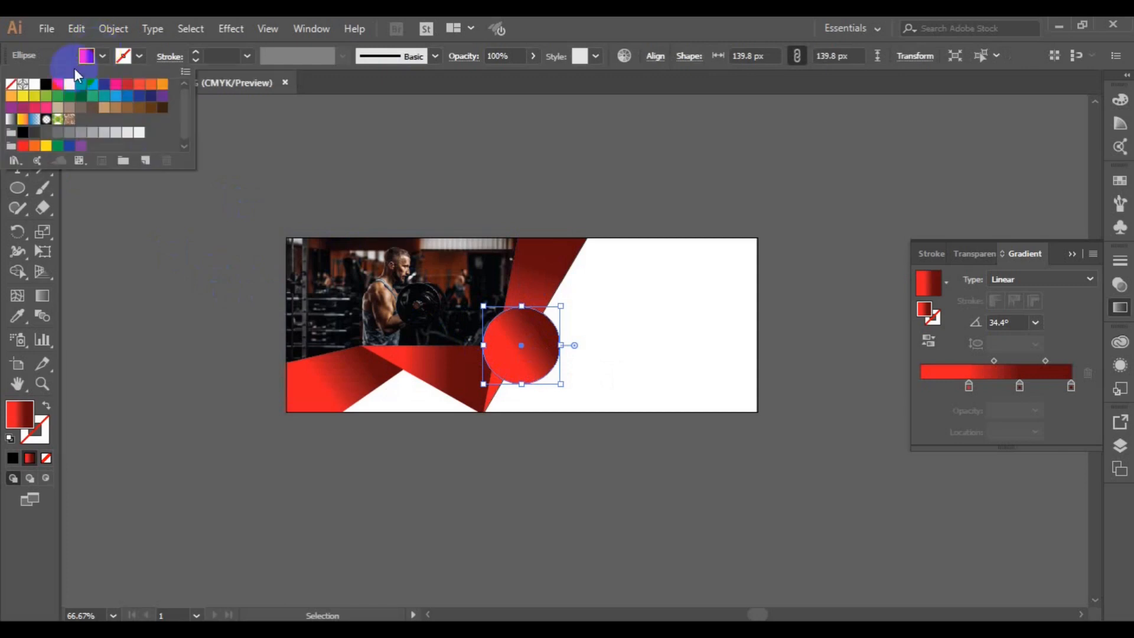
click(36, 85)
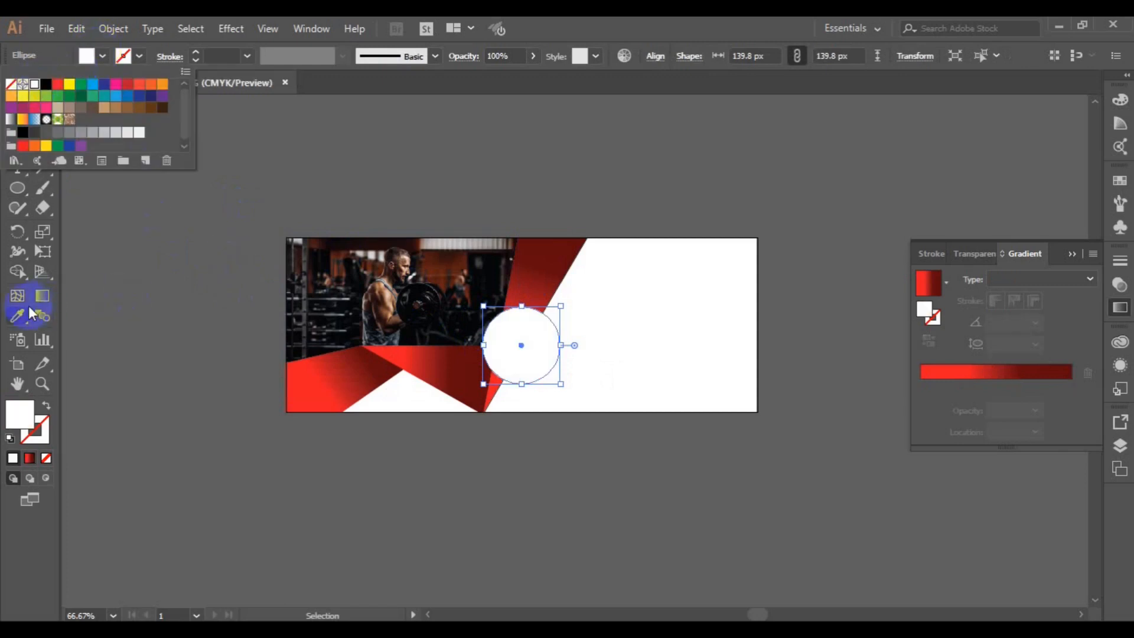
Step: Start a Drop Shadow effect on the white circle in Normal mode with the preview enabled
click(236, 31)
mouse_move(292, 216)
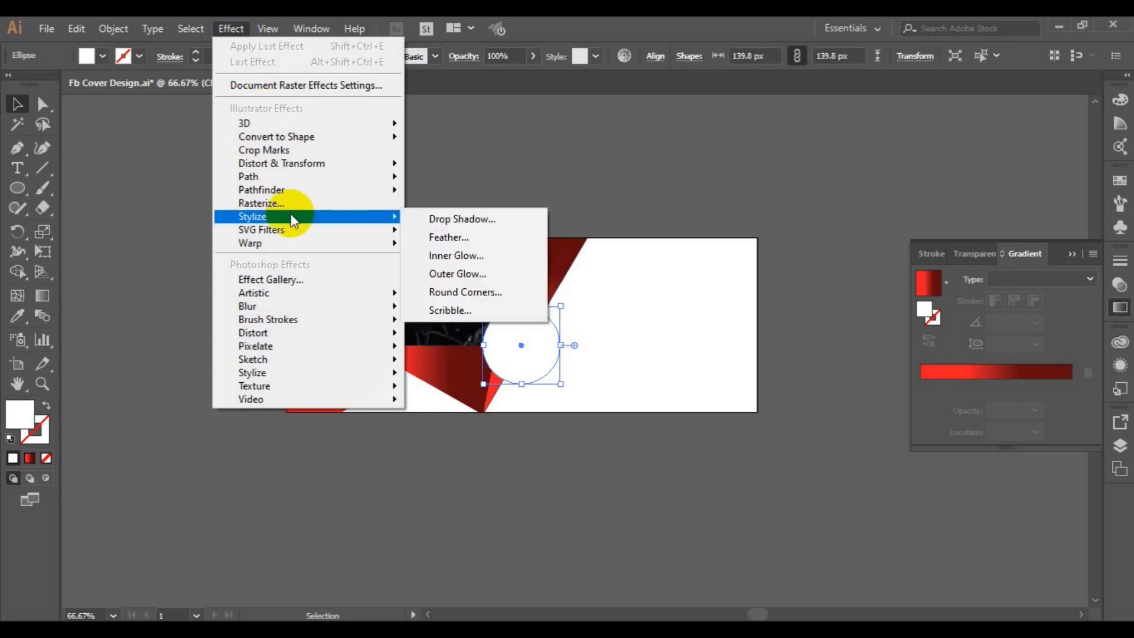
click(460, 220)
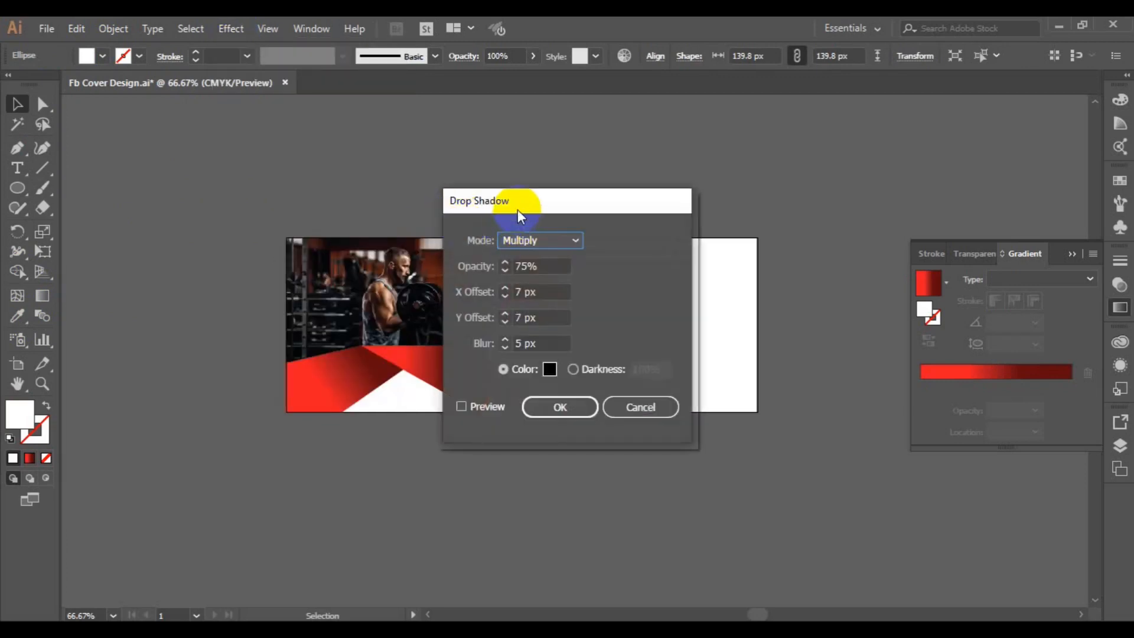
drag(522, 211, 724, 176)
click(742, 208)
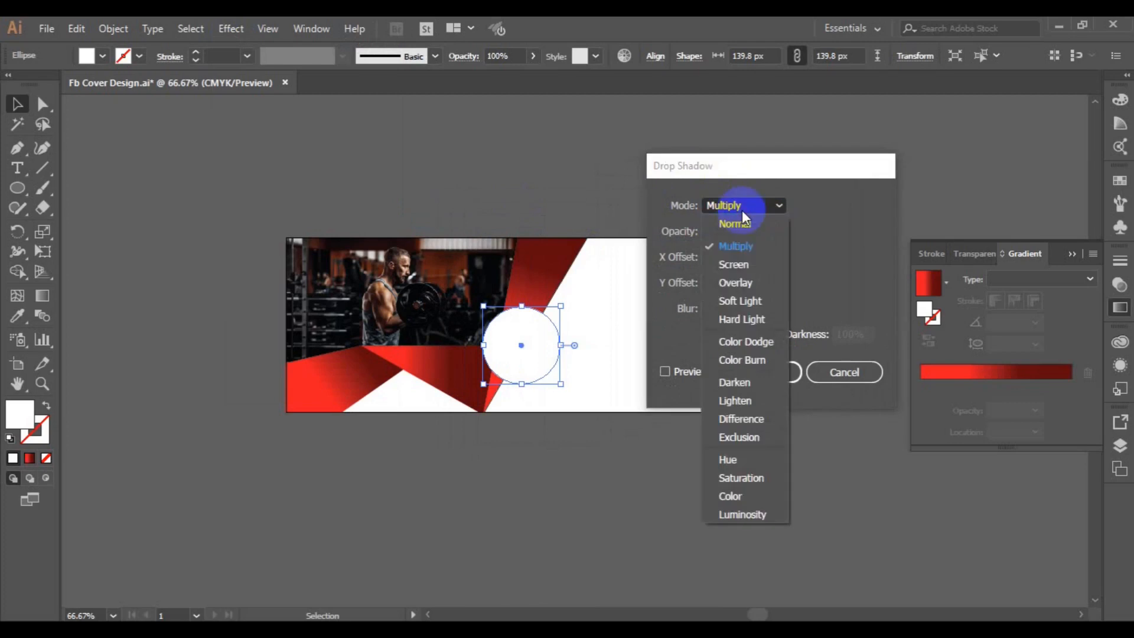
click(739, 230)
click(668, 372)
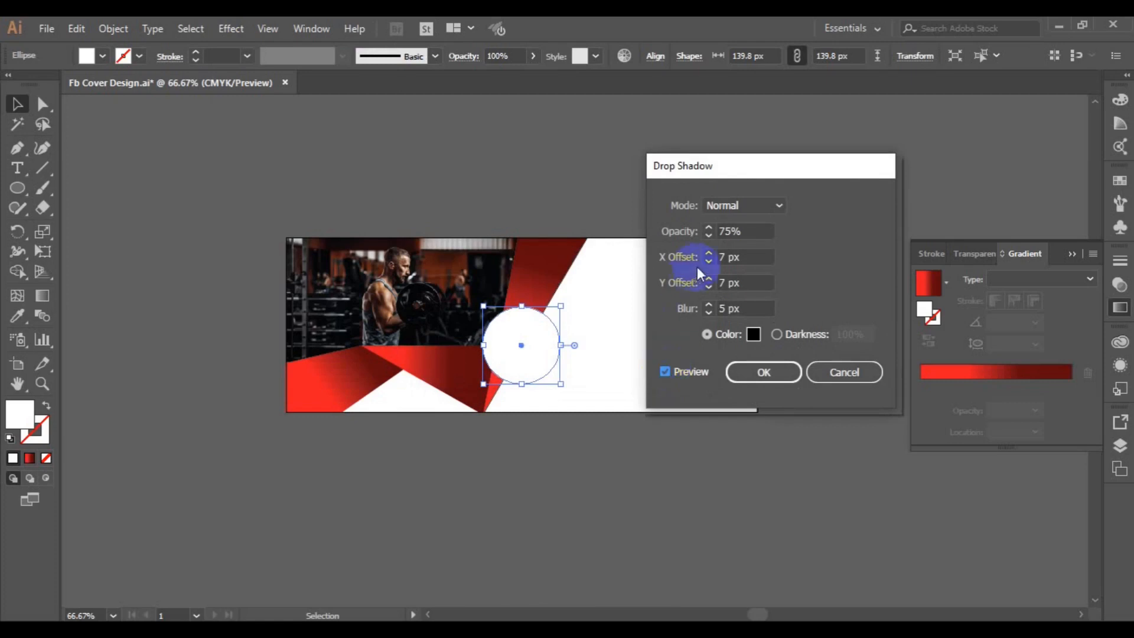
Step: Set the circle's shadow to 100% opacity with X and Y offsets of 5 px
click(708, 228)
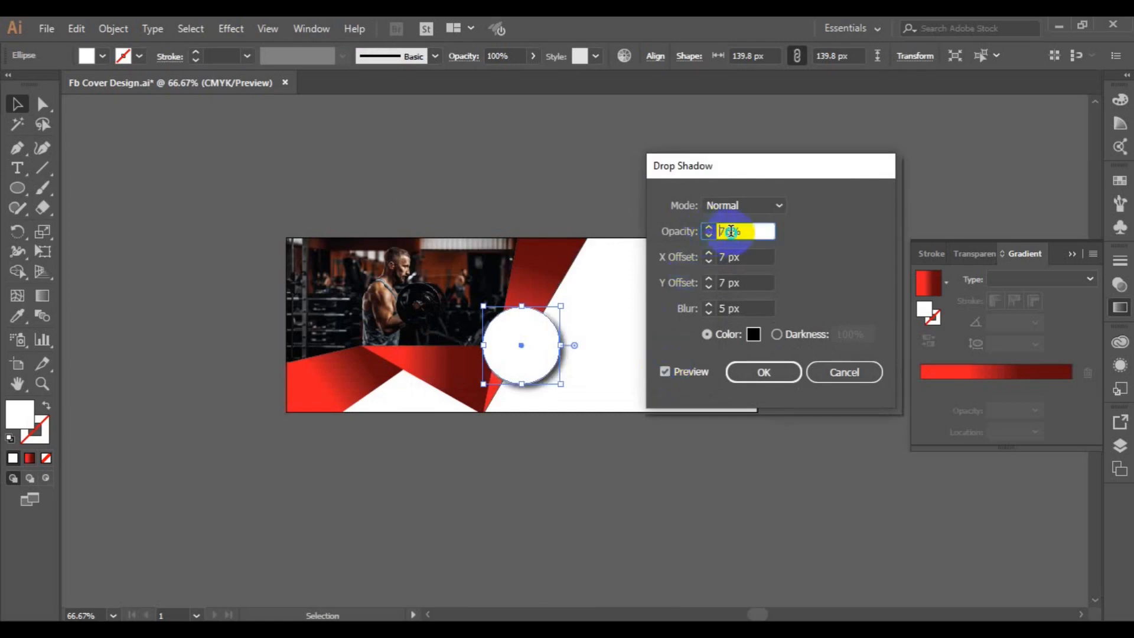
right_click(731, 231)
click(729, 232)
click(713, 263)
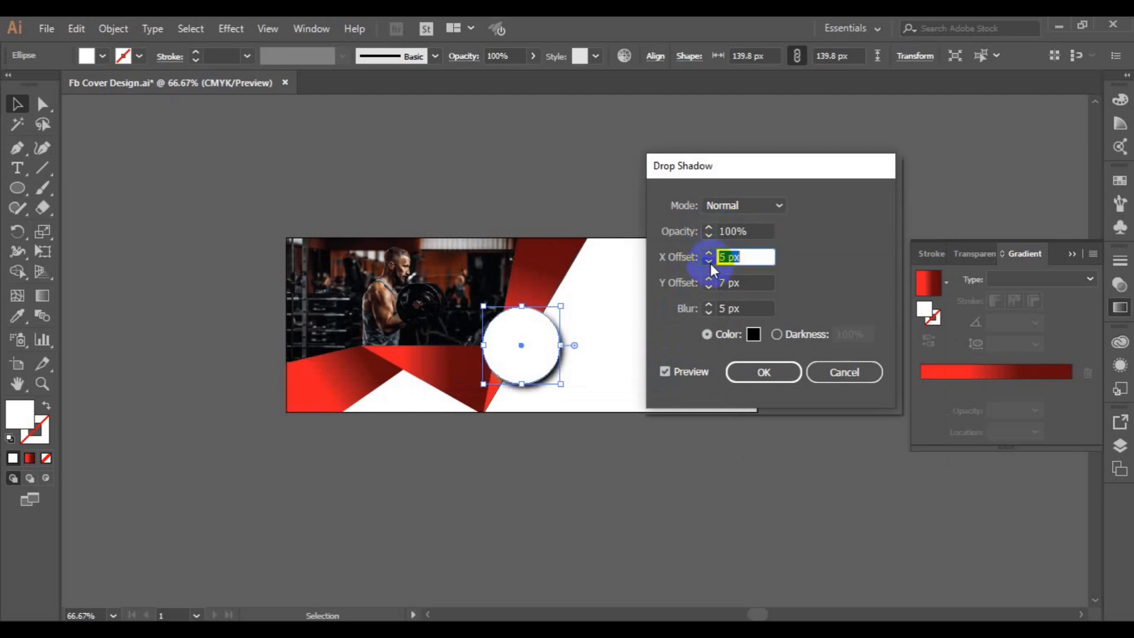
click(711, 264)
double_click(710, 289)
click(711, 289)
click(708, 254)
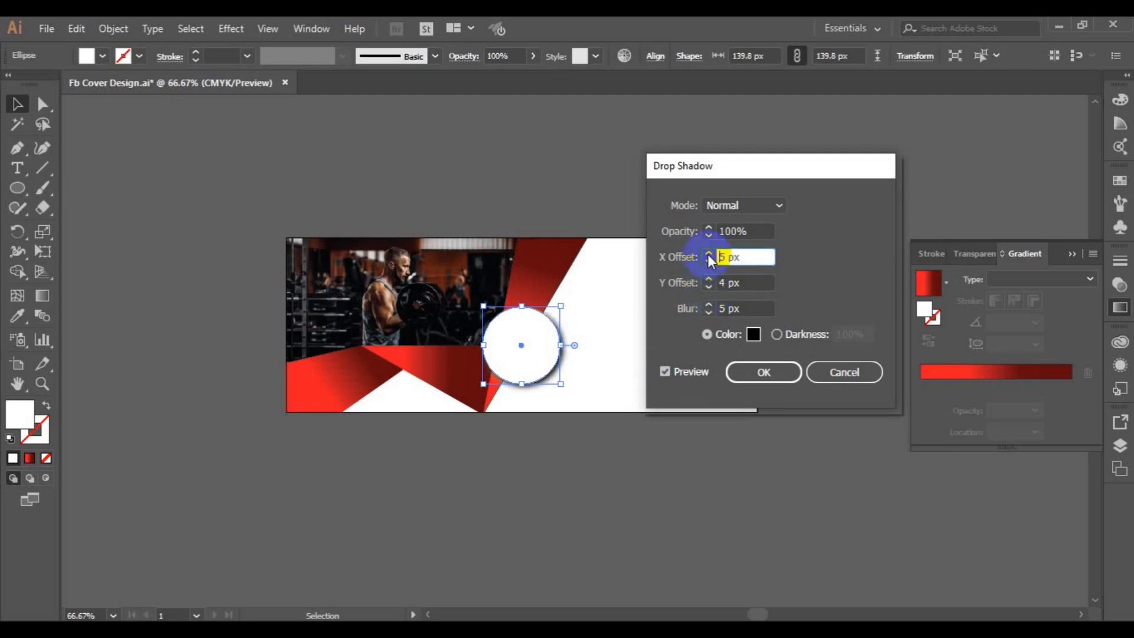
click(709, 278)
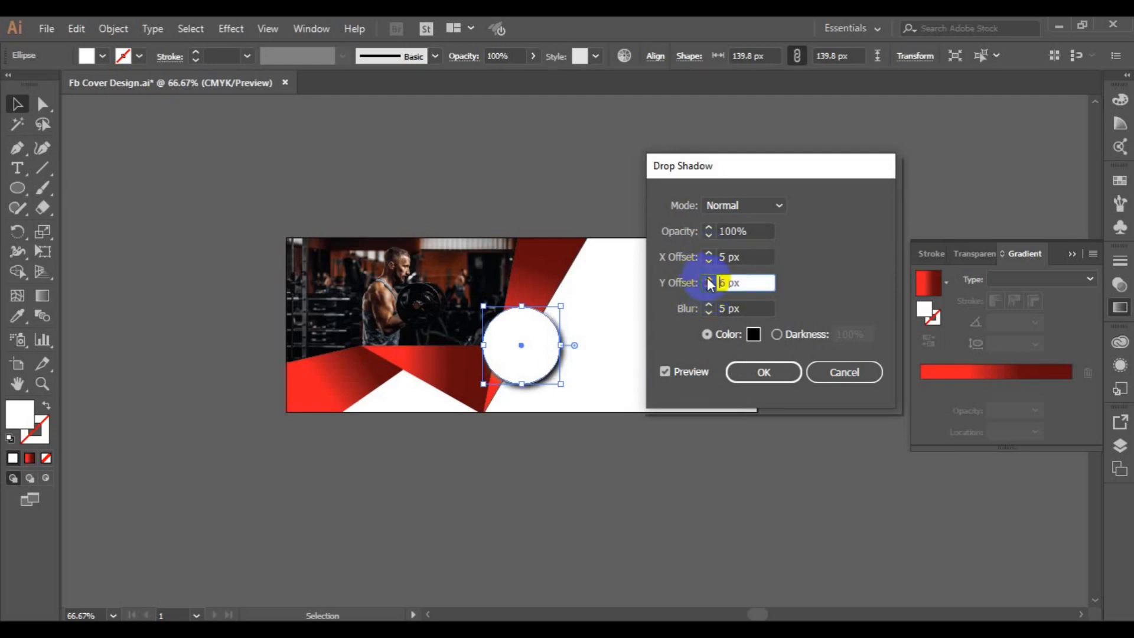
Step: Try the shadow's Darkness option, return to Color and raise the blur to 12 px
click(711, 312)
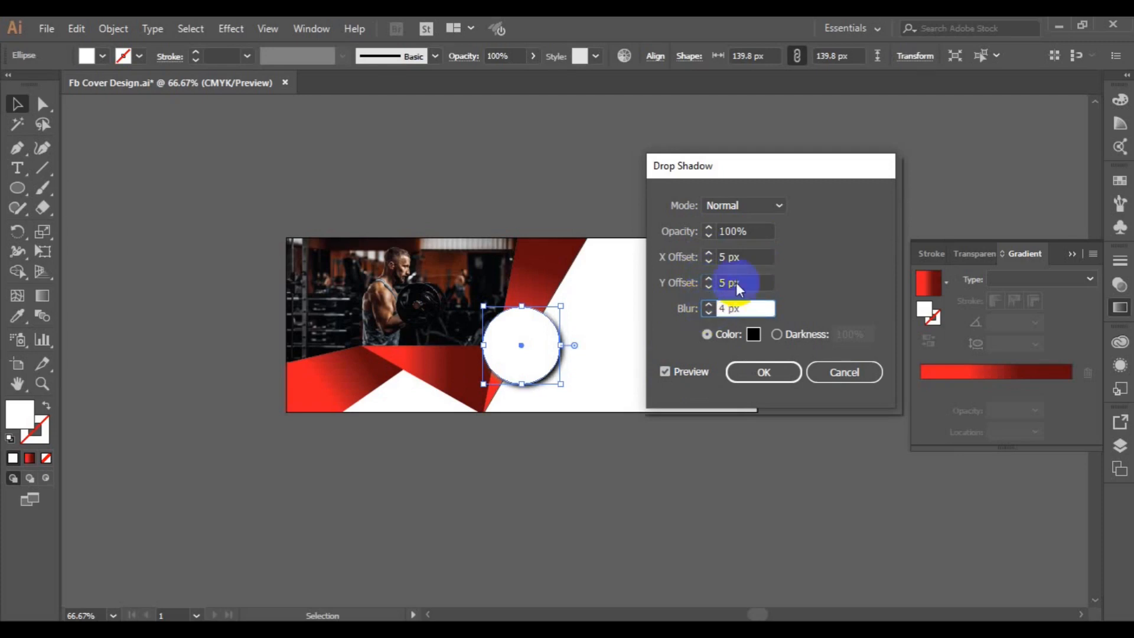
click(776, 335)
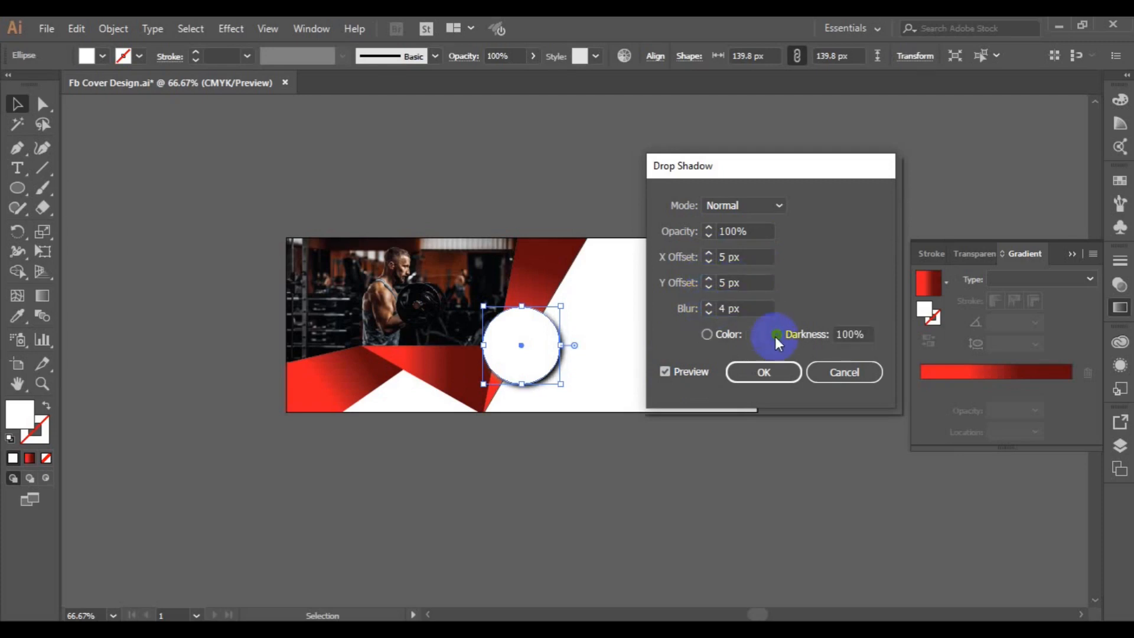
click(714, 335)
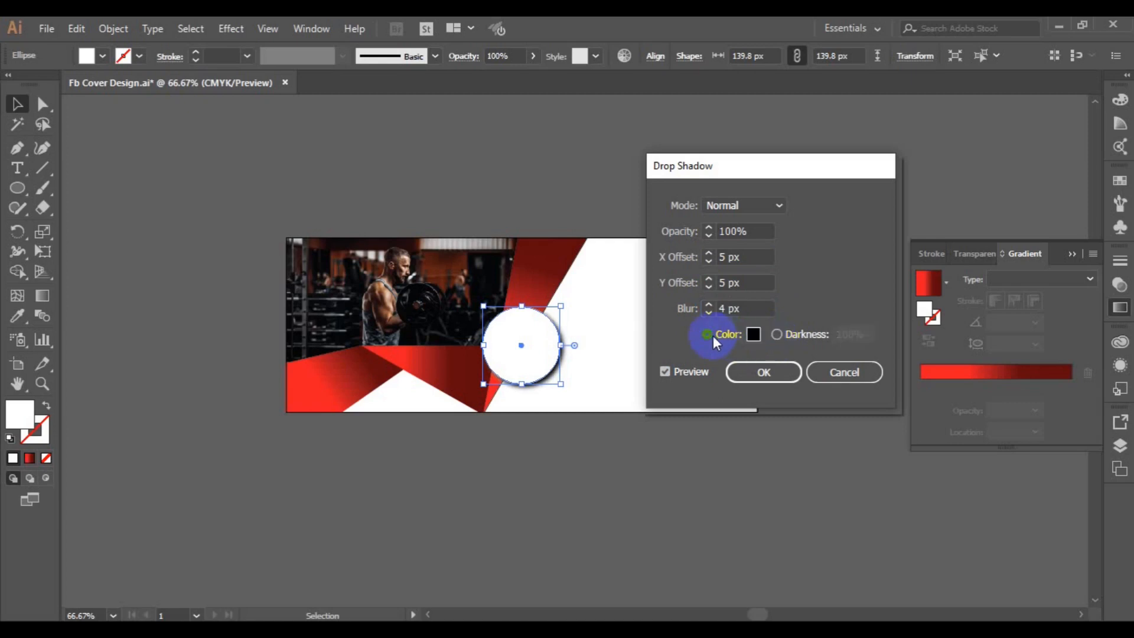
click(711, 307)
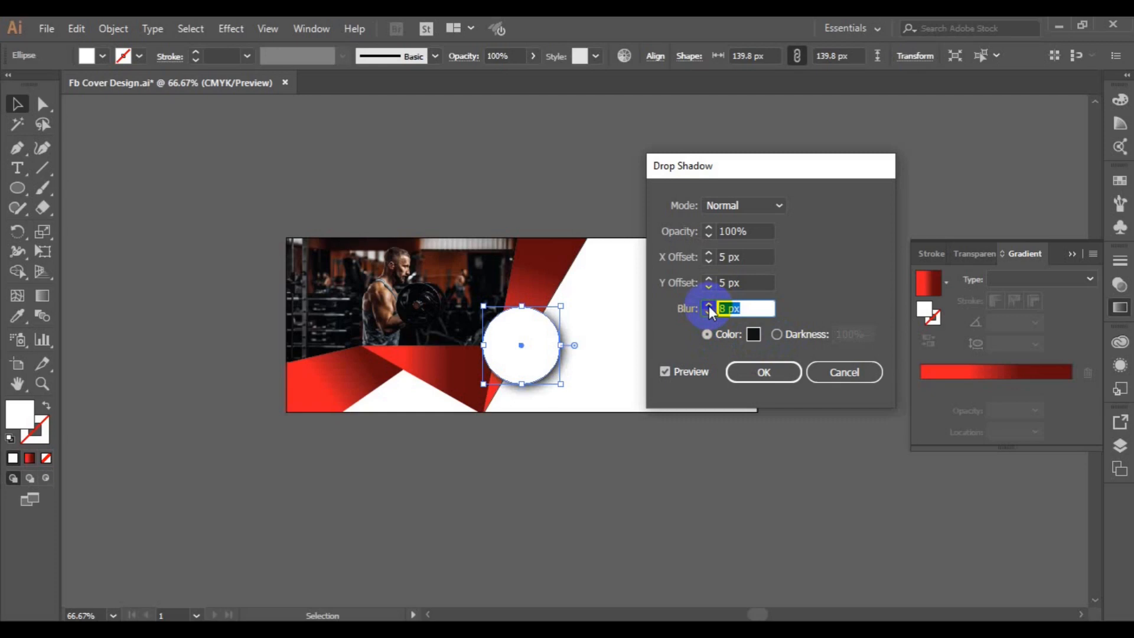
click(709, 305)
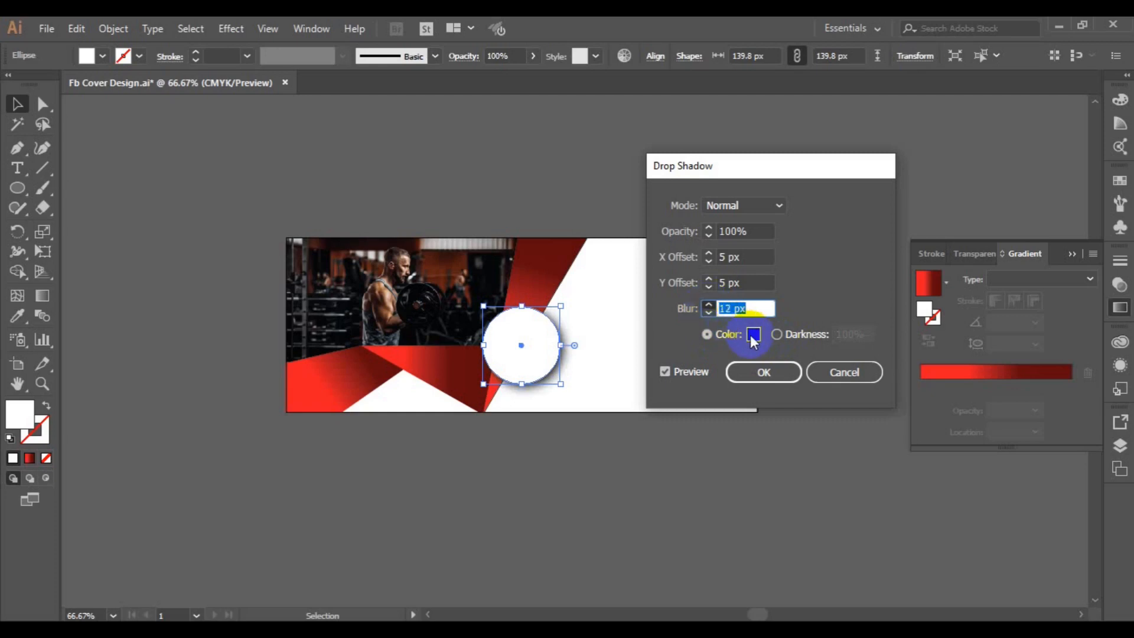
Step: Change the circle's shadow colour to red #CC0000
click(753, 336)
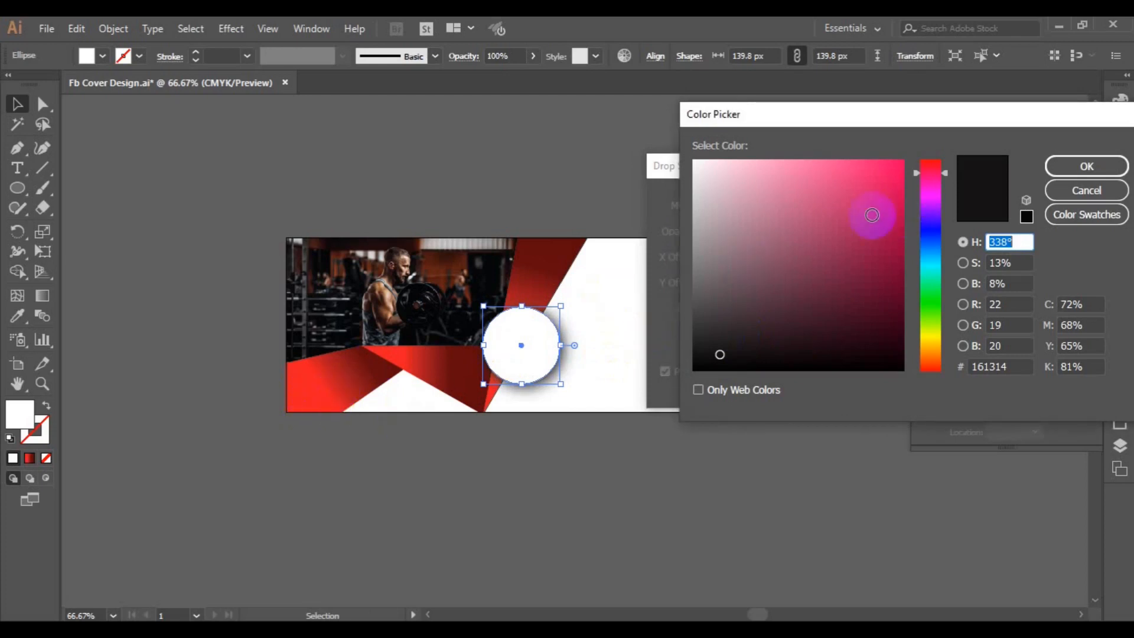
drag(946, 175, 946, 159)
click(899, 185)
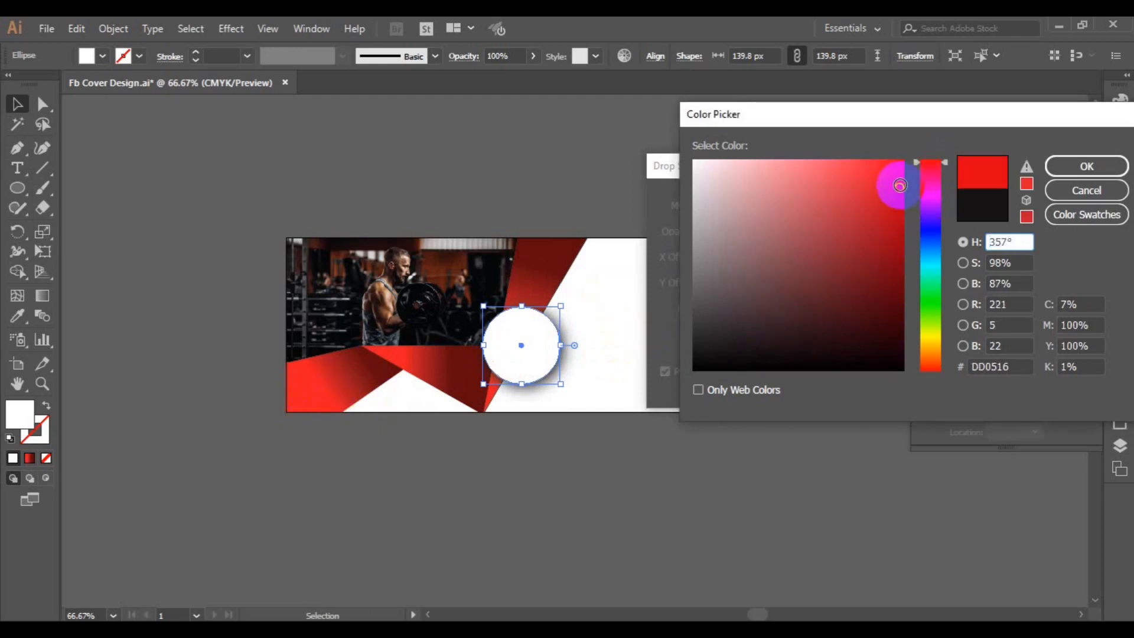
click(1026, 166)
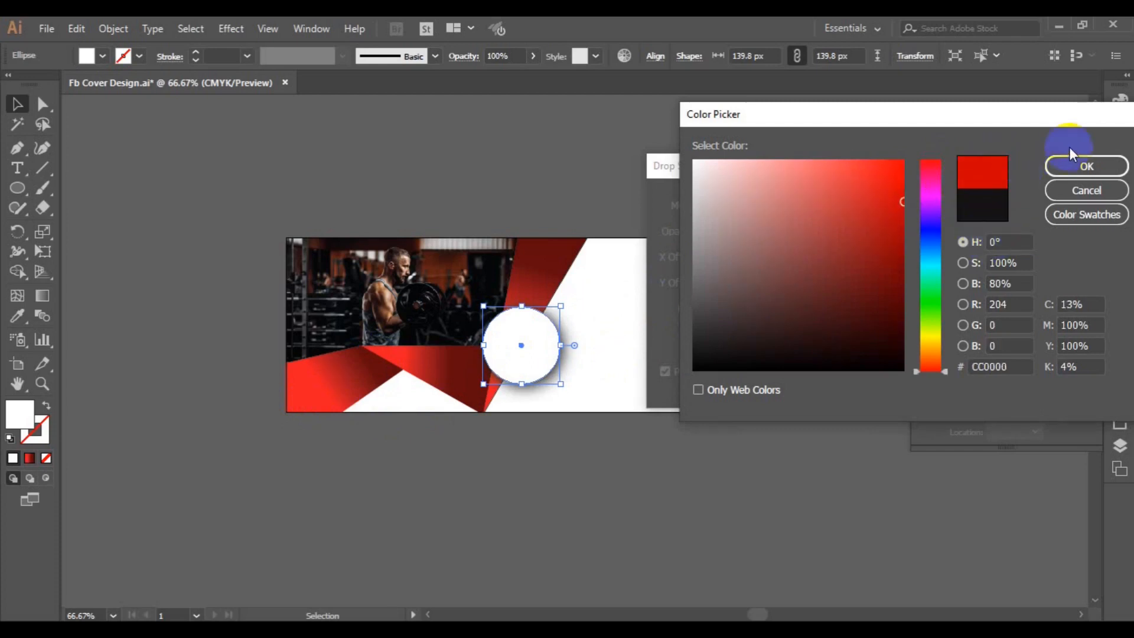
click(1071, 167)
Step: Set the shadow's blur to 10 px, apply the drop shadow and deselect the circle
click(731, 309)
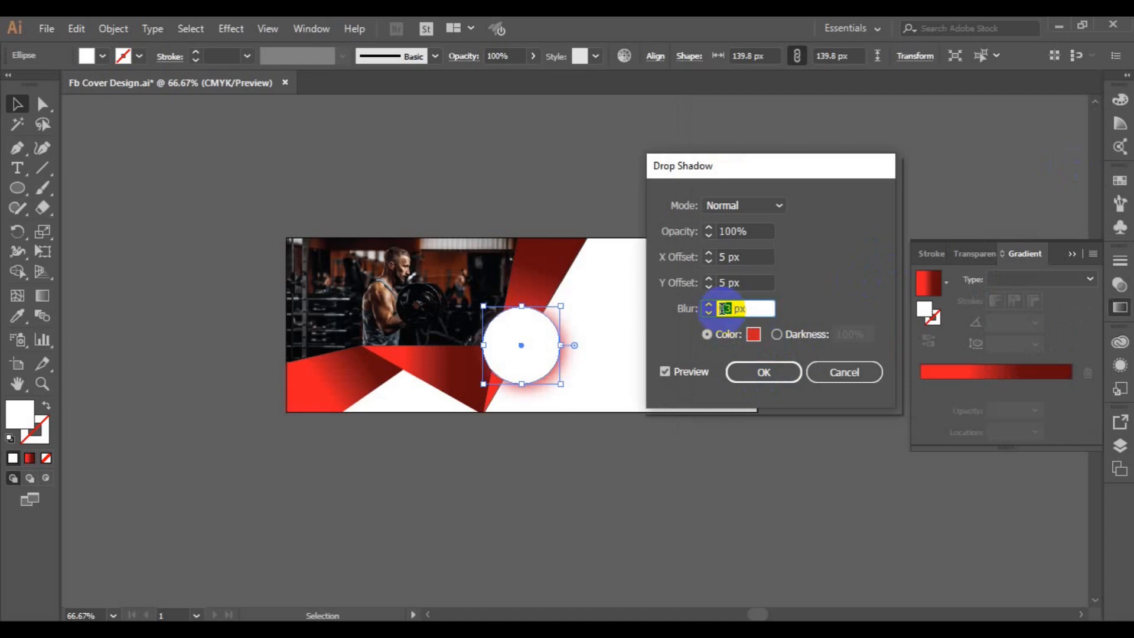
click(665, 372)
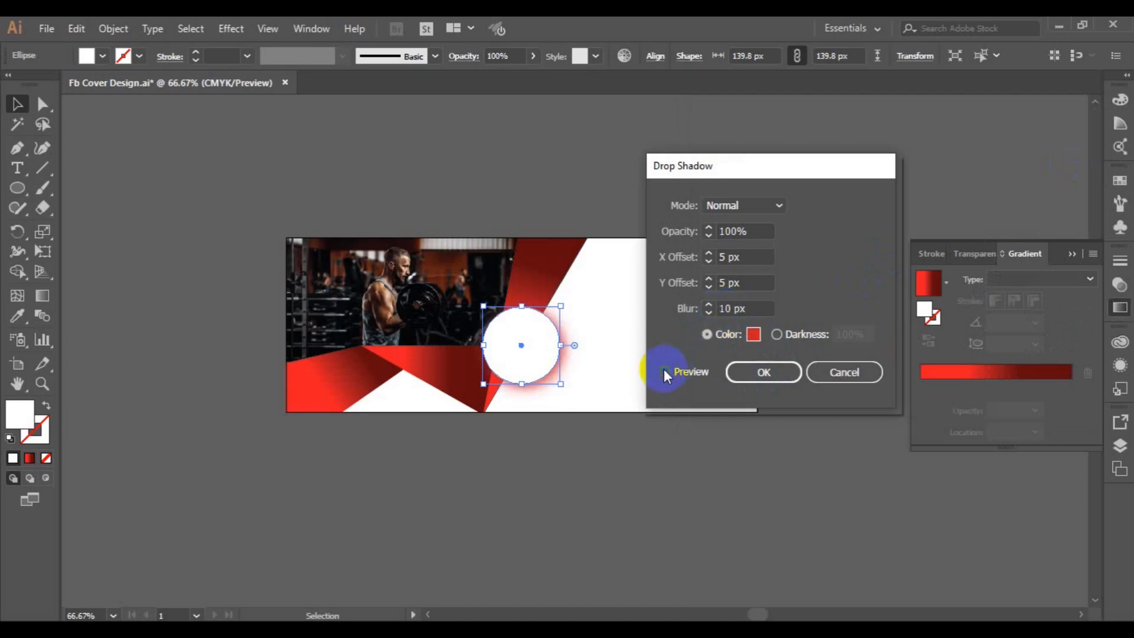
click(760, 374)
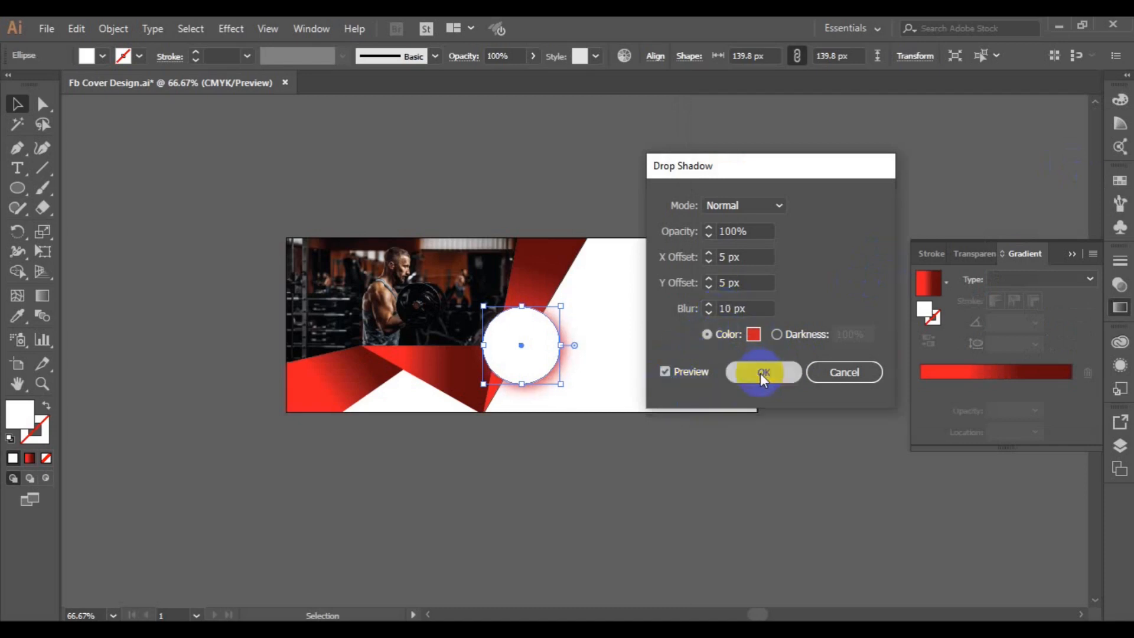
click(652, 463)
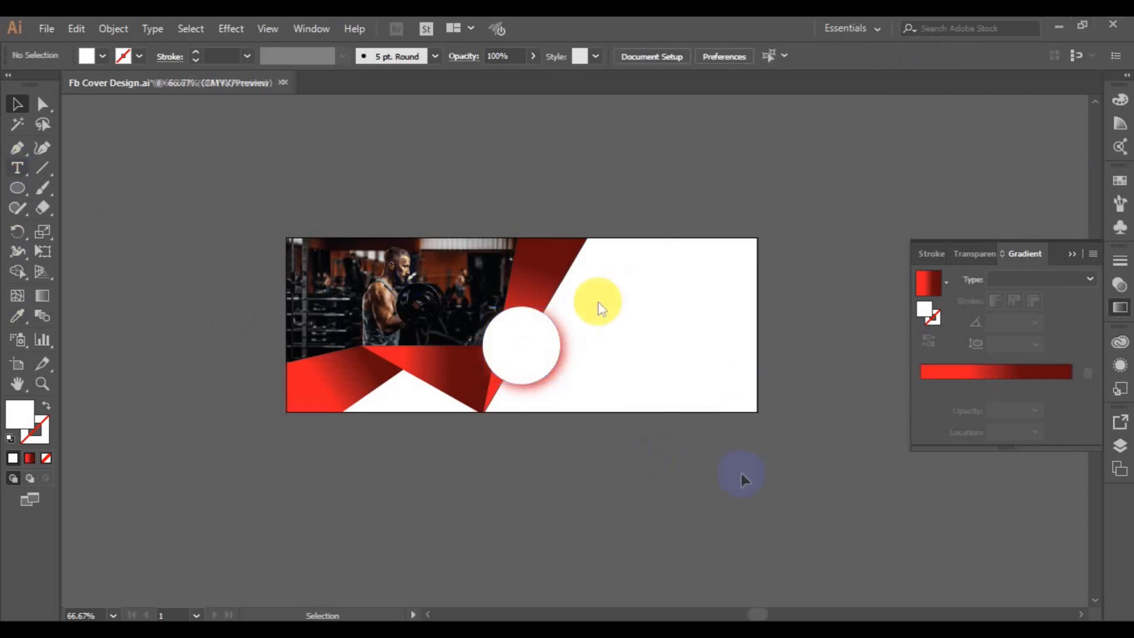
Step: Add the text "GET INTO" on the white area beside the circle
key(t)
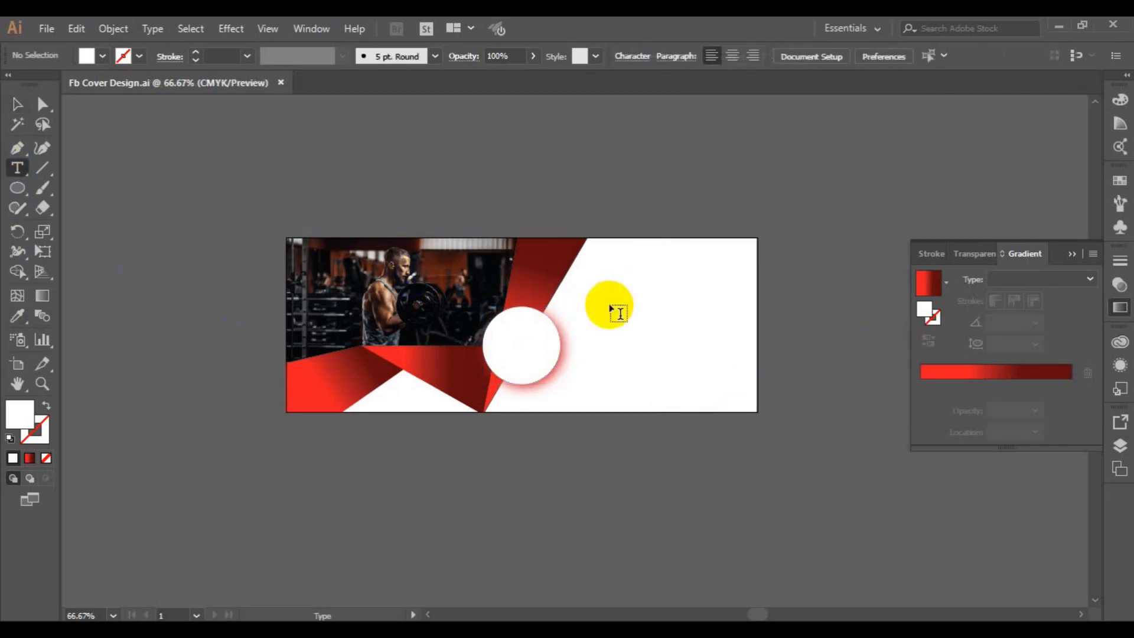
click(597, 313)
text(GET IN)
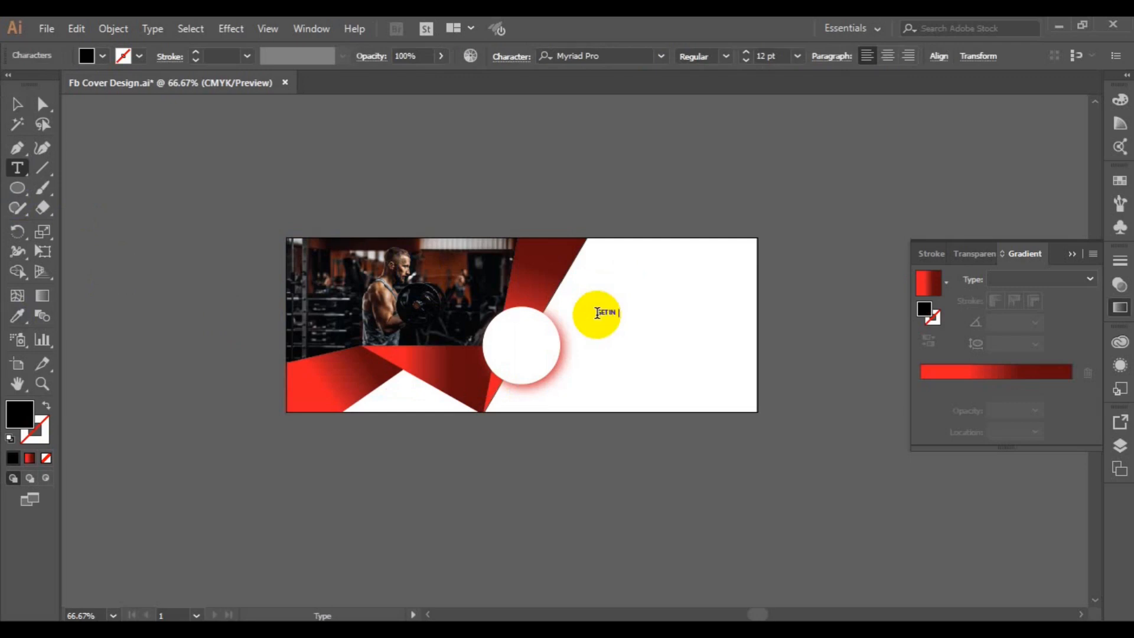
text(TO)
key(Escape)
Step: Format "GET INTO" in 36 pt Gobold CUTS Italic with a bright red fill
click(797, 56)
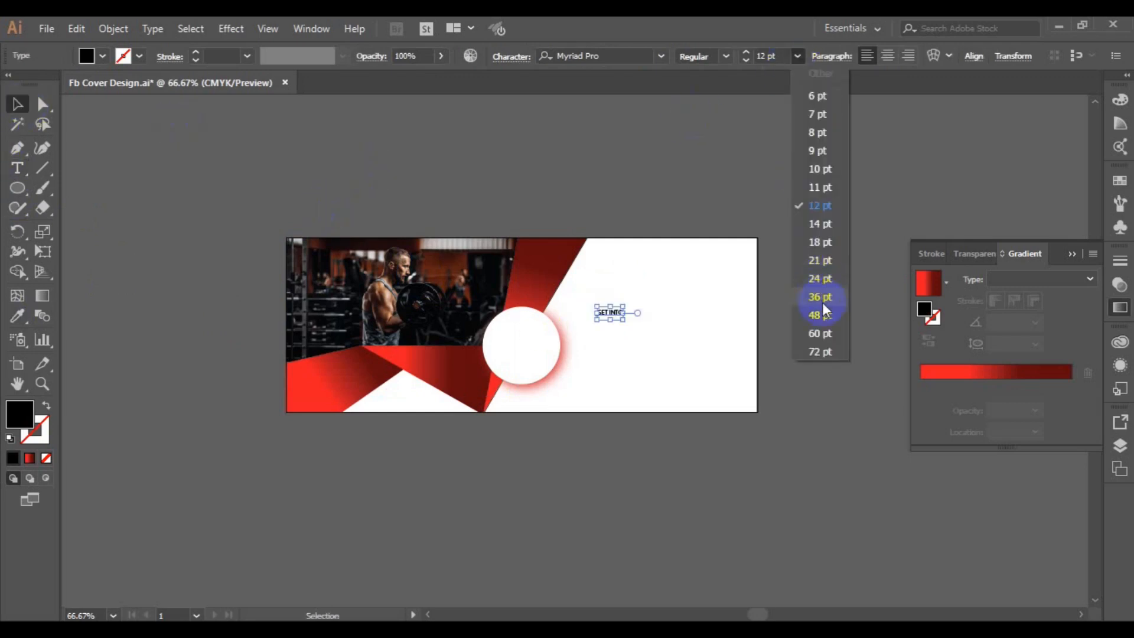
click(821, 297)
click(608, 54)
key(Down)
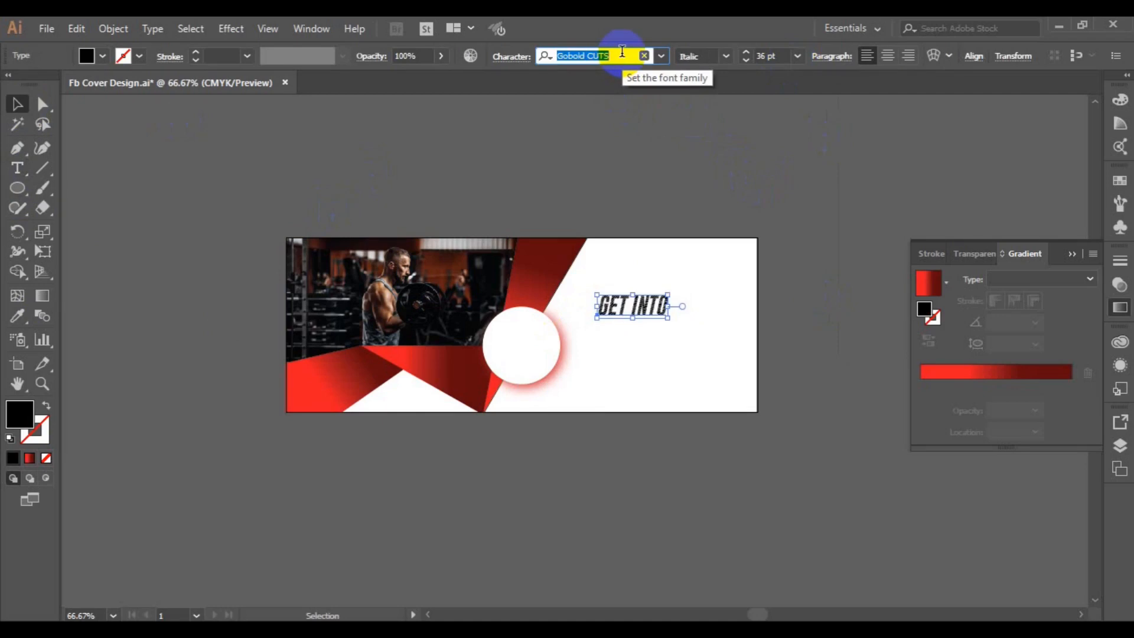
click(103, 56)
click(22, 146)
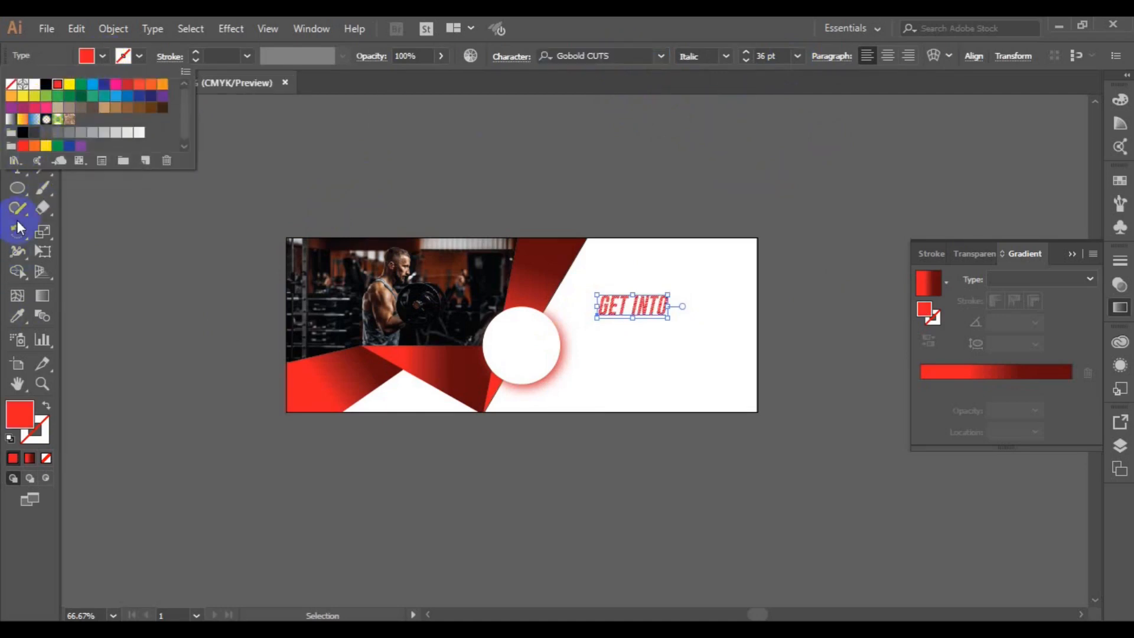
key(Escape)
Step: Move "GET INTO" slightly higher on the white area and reduce its font size to 24 pt
click(632, 305)
drag(633, 310, 630, 285)
click(797, 56)
click(825, 277)
Step: Duplicate "GET INTO" directly below itself and change the copy's text to "THE SHAPE"
drag(628, 293, 627, 319)
click(17, 168)
triple_click(630, 313)
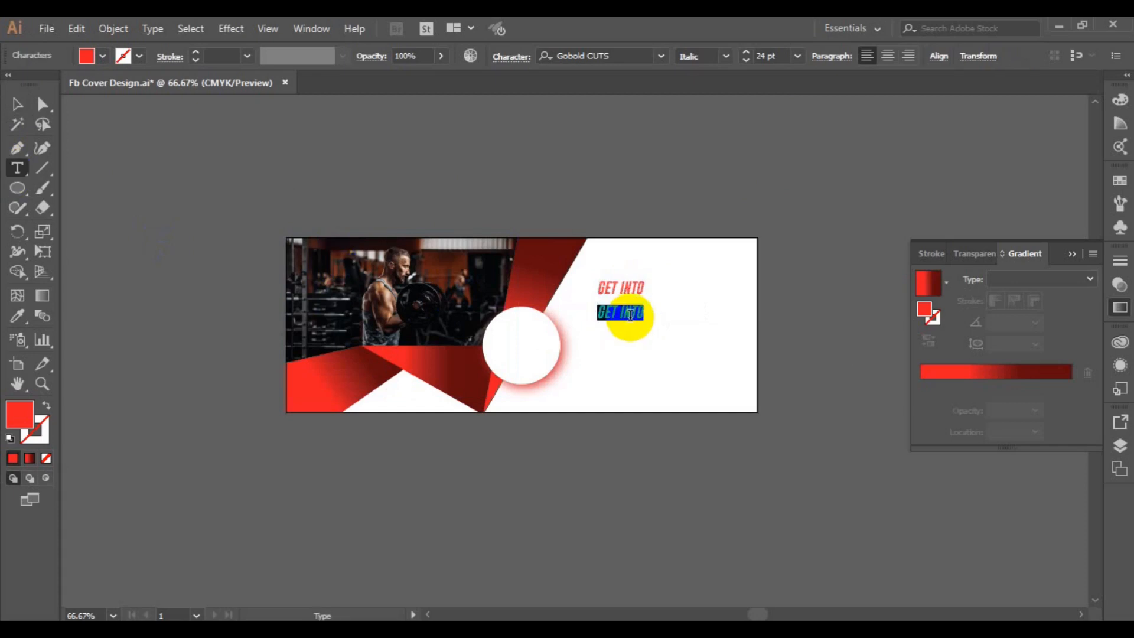
text(THE SHAPE)
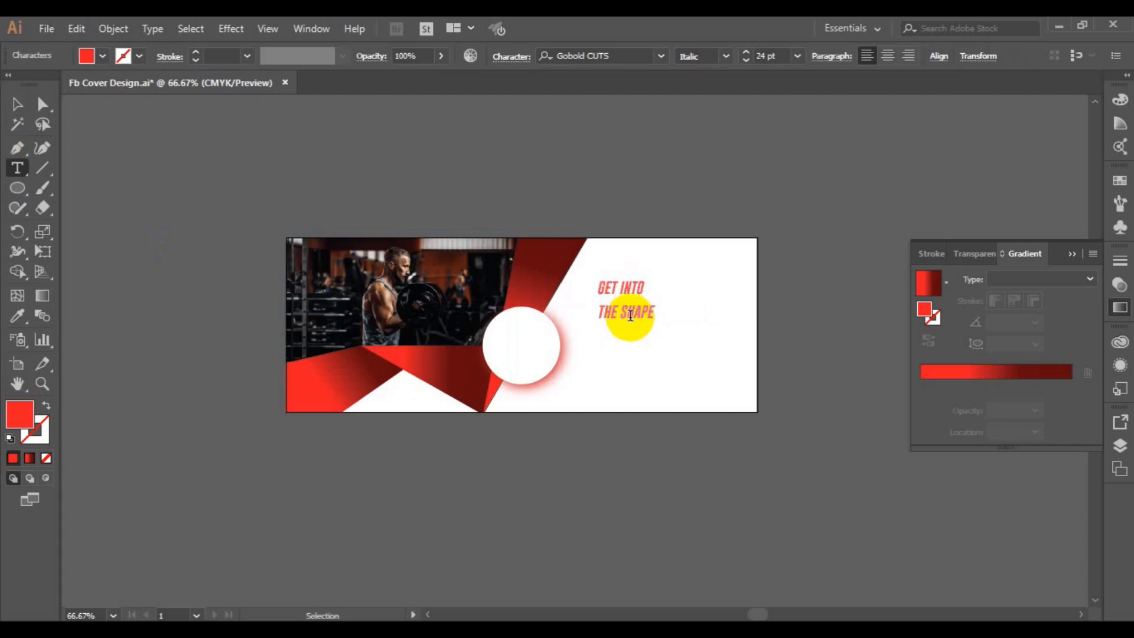
triple_click(632, 320)
Step: Fill "THE SHAPE" with dark blue and enlarge it to 60 pt
click(17, 104)
click(102, 55)
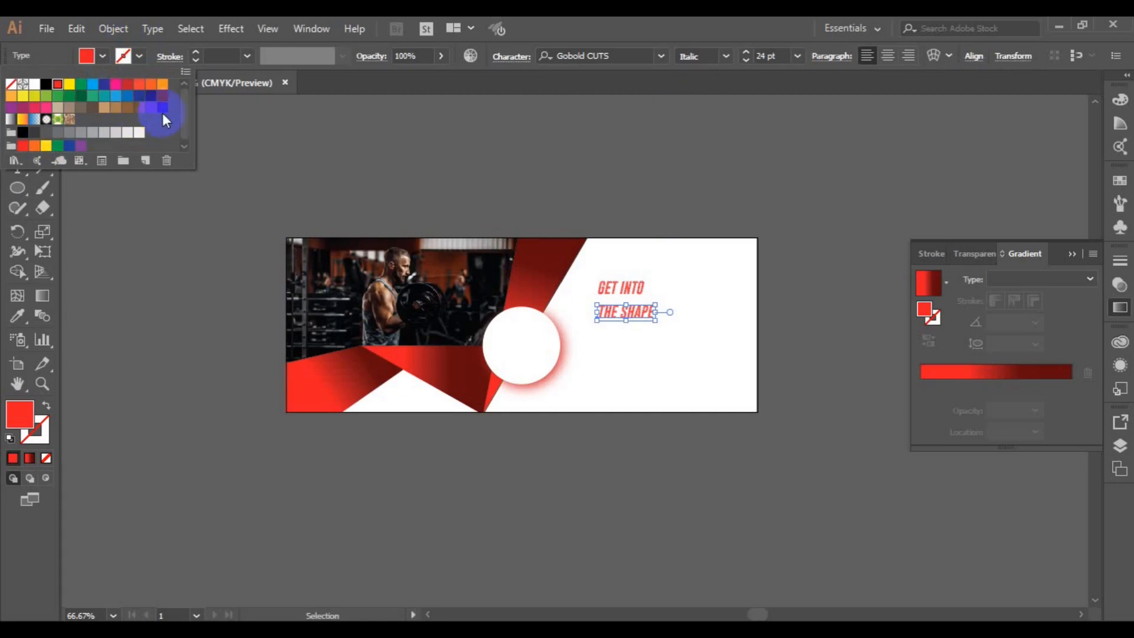
click(151, 96)
click(798, 58)
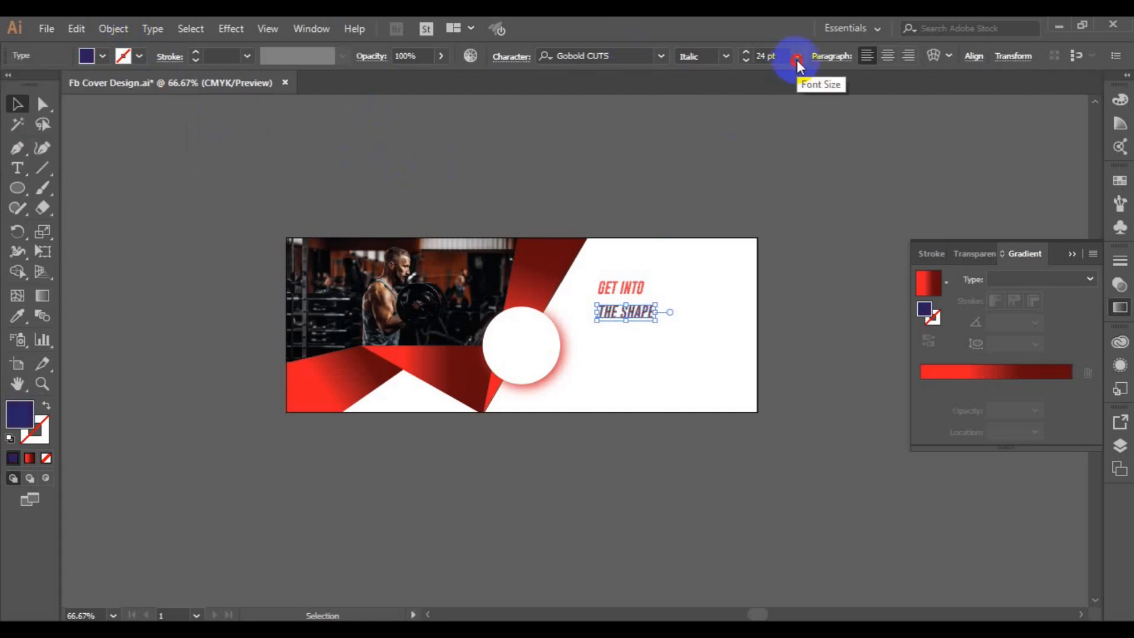
click(797, 55)
click(829, 335)
Step: Line up "THE SHAPE" and "GET INTO" on their left edges and move both lines higher on the white area
mouse_move(637, 314)
mouse_down()
mouse_move(650, 324)
mouse_move(623, 323)
mouse_up()
shift+click(619, 289)
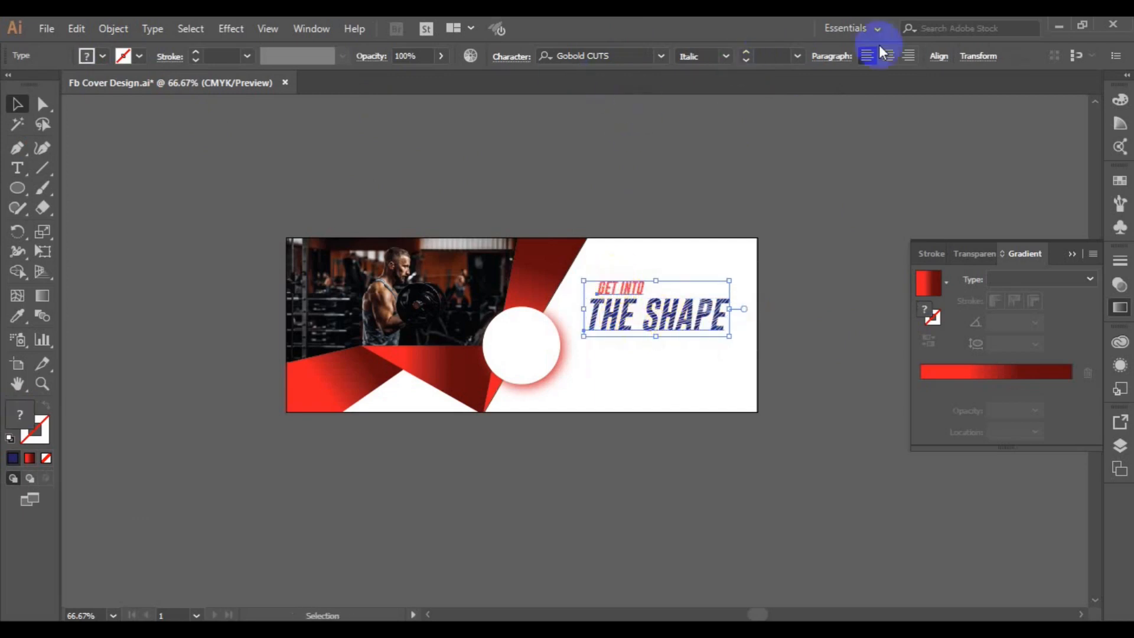
click(938, 56)
click(773, 100)
drag(612, 324, 624, 307)
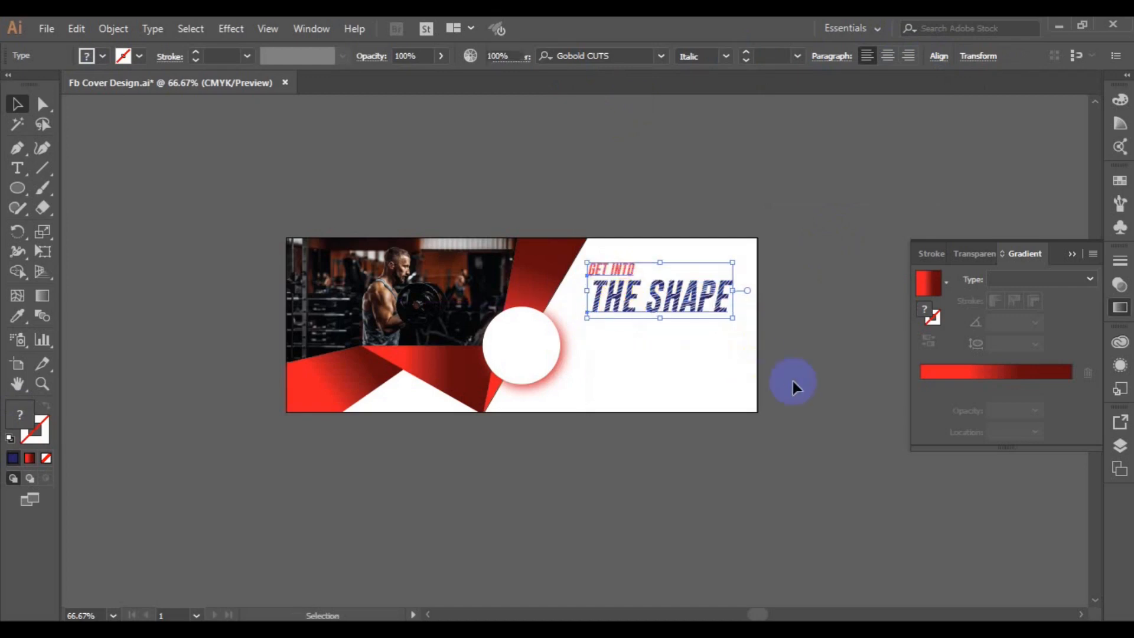
Step: Group the "GET INTO" and "THE SHAPE" lines and shift the group slightly to the right on the white area
click(593, 342)
click(612, 272)
shift+click(618, 304)
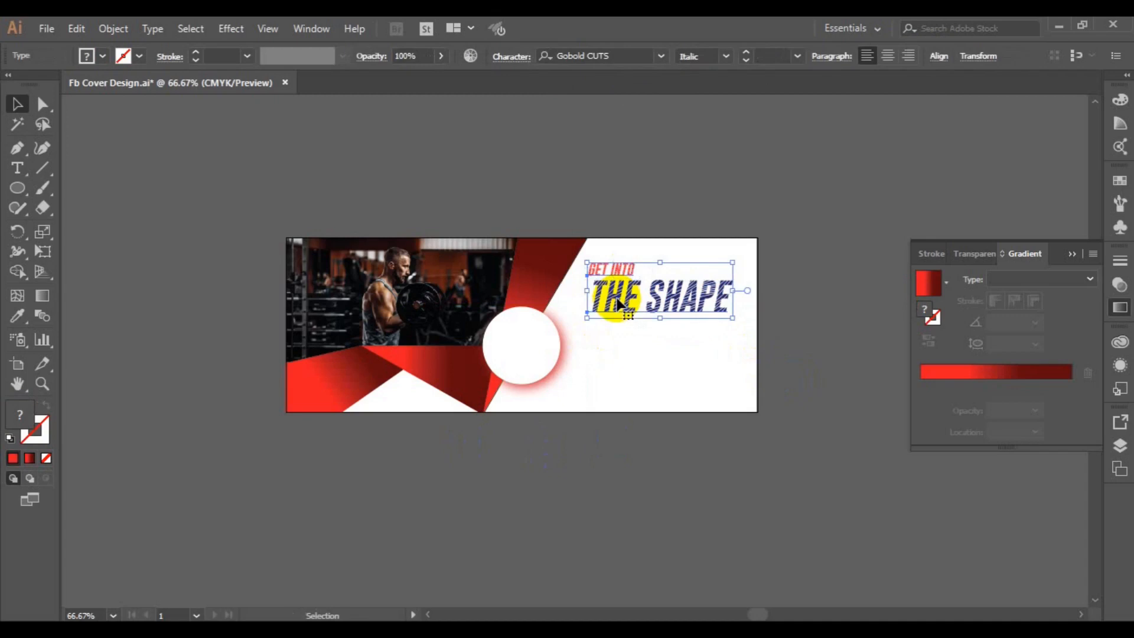
key(ctrl+g)
drag(618, 304, 633, 304)
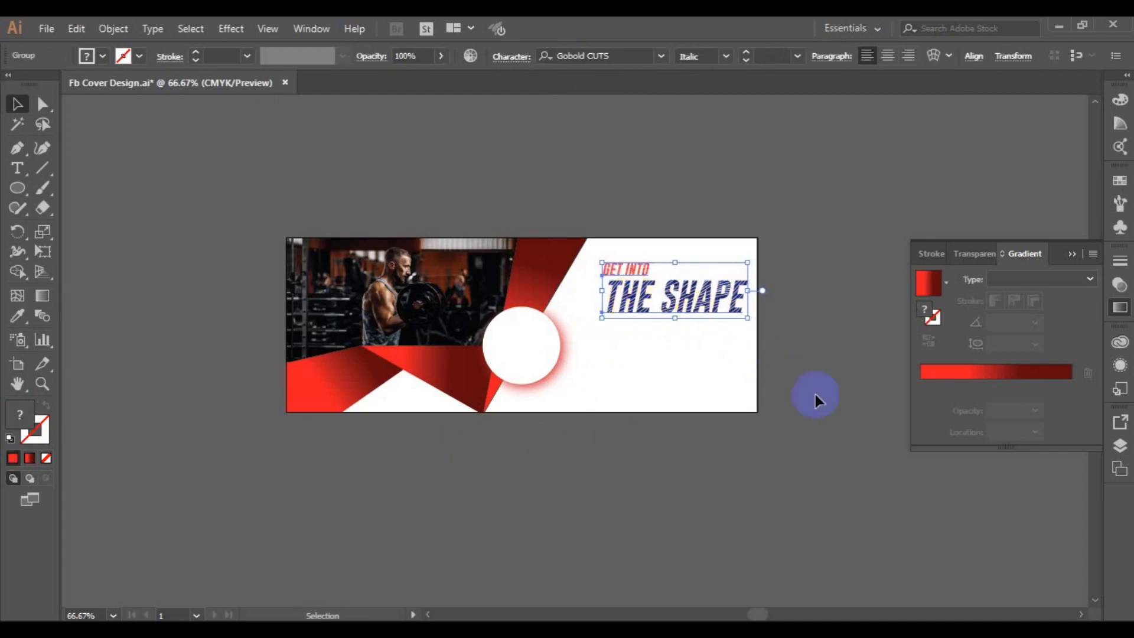
click(815, 394)
Step: Add a text area below "THE SHAPE" in Roboto Regular at 10 pt and fill it with a Lorem ipsum paragraph
click(18, 169)
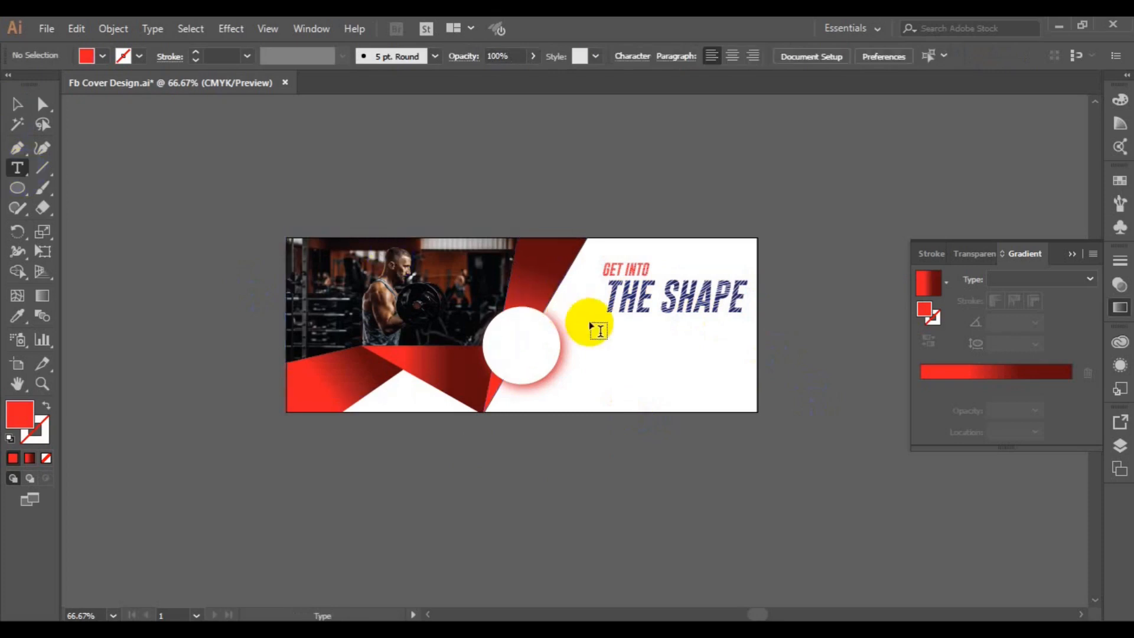
drag(590, 322, 741, 357)
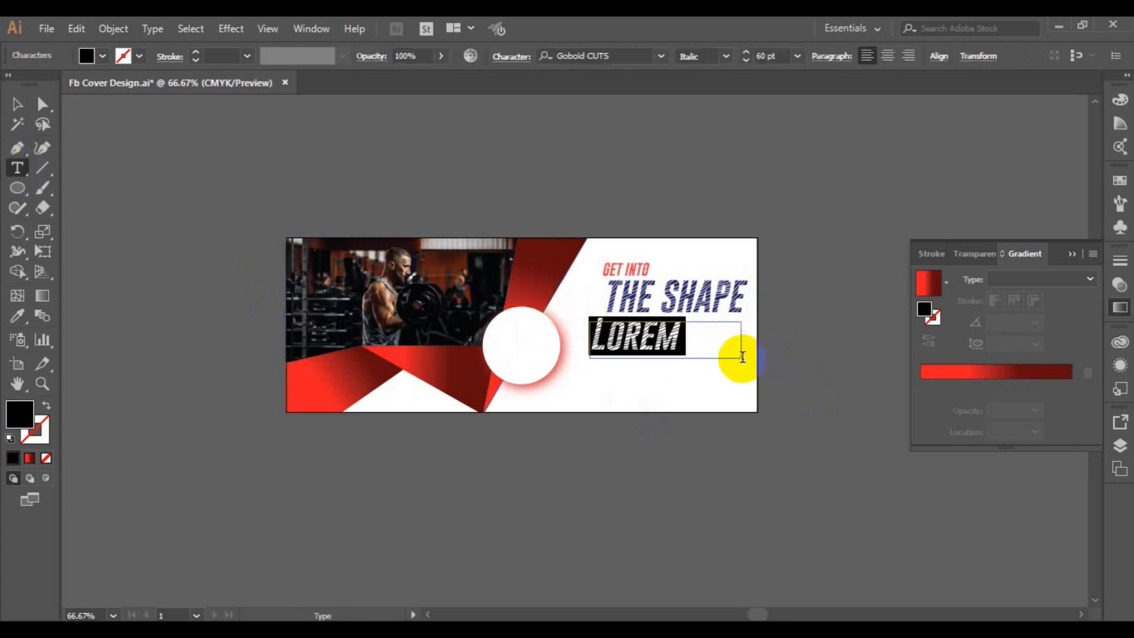
click(600, 55)
text(robo)
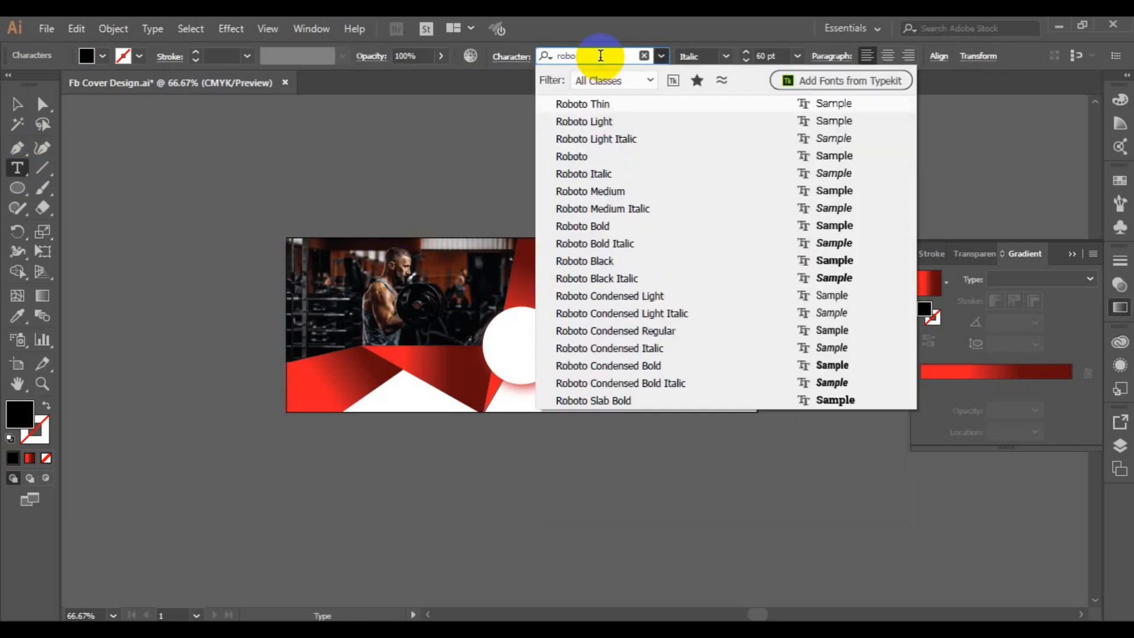
click(600, 104)
click(724, 55)
click(722, 135)
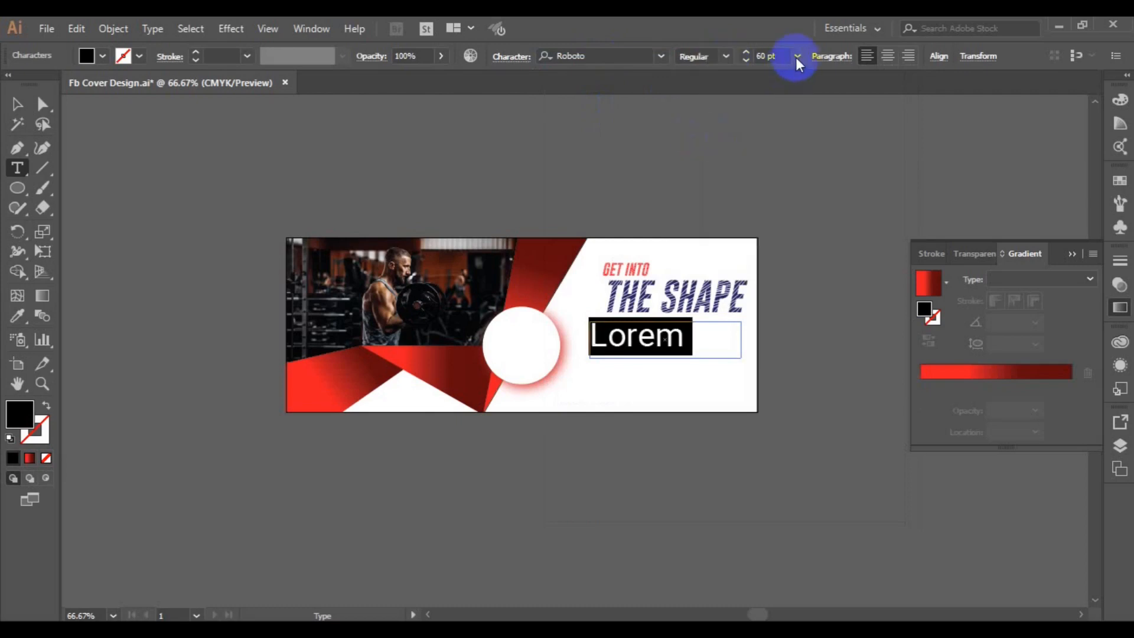
click(795, 55)
click(823, 171)
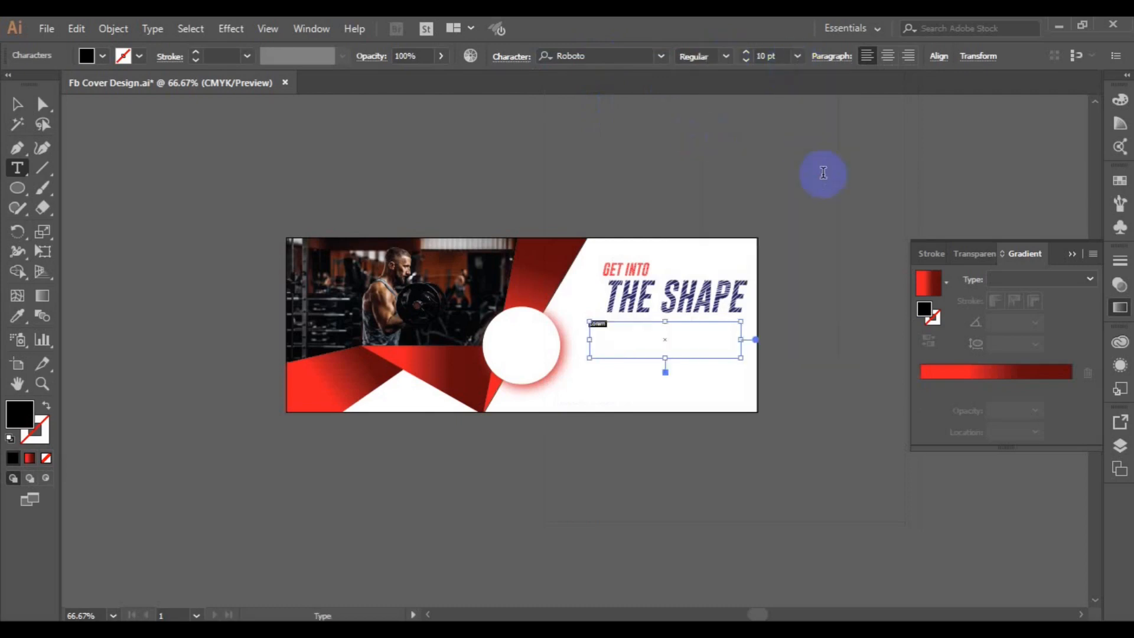
text(Lorem ipsum dolor sit amet, consectetur adipiscing elit. Etiam vitae lectus facilisis, venenatis est in, varius nisl. Quisque ultrices bibendum orci eu suscipit. Fusce tristique turpis suscipit vestibulum lobortis)
click(17, 104)
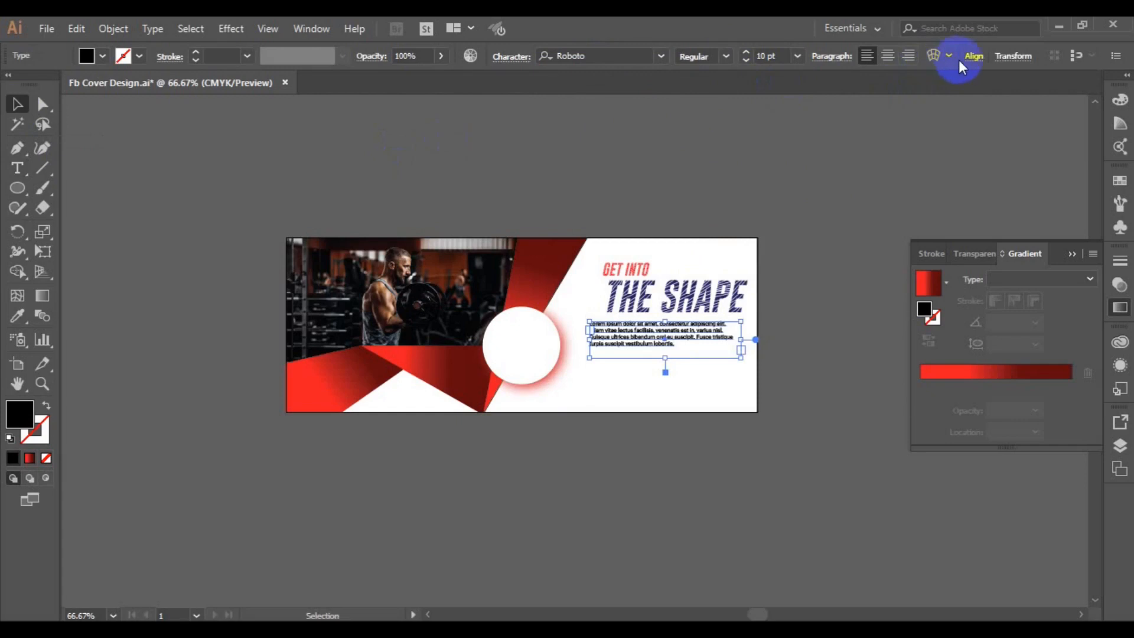
Step: Justify the Lorem ipsum paragraph with its last line centered
click(840, 59)
click(789, 87)
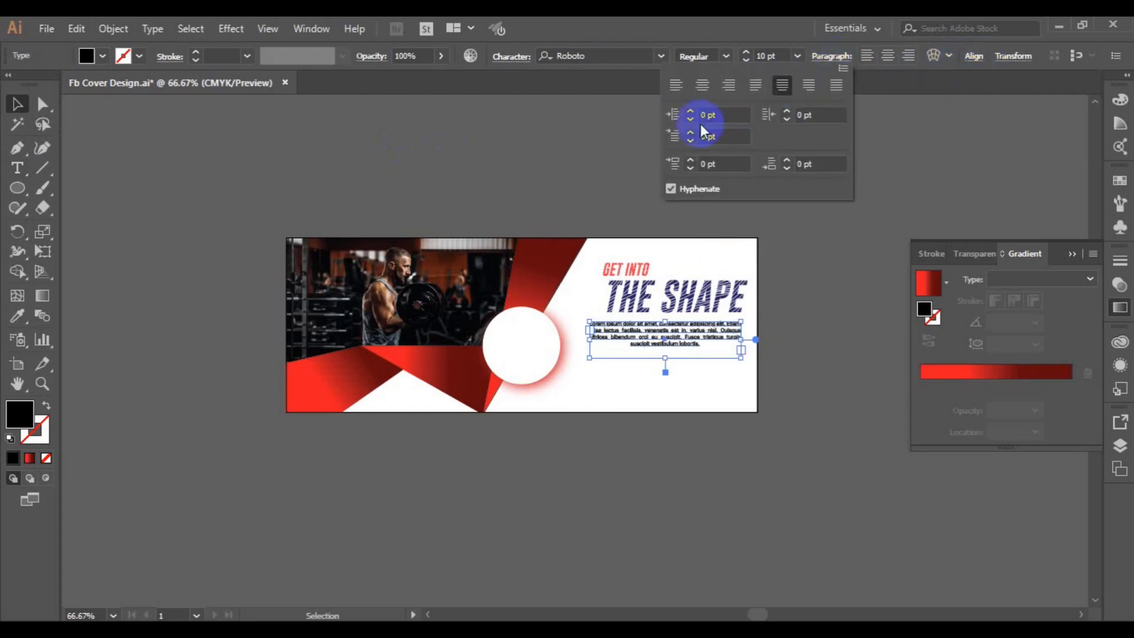
click(246, 352)
Step: Align the Lorem ipsum paragraph and the headline group on their right edges
click(635, 342)
shift+click(636, 298)
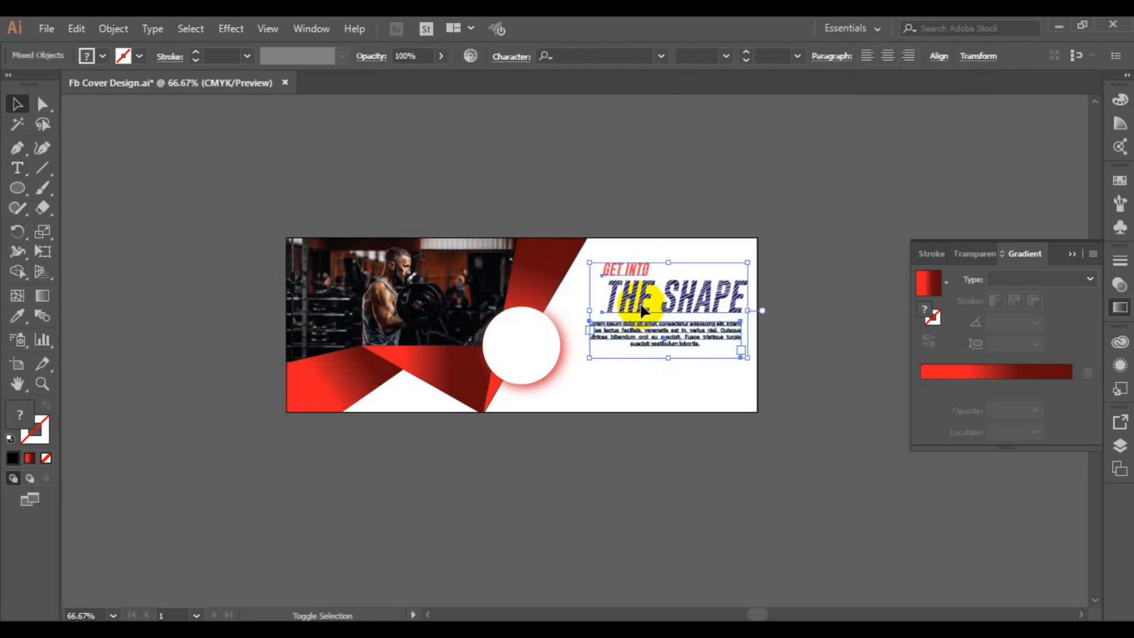
click(938, 60)
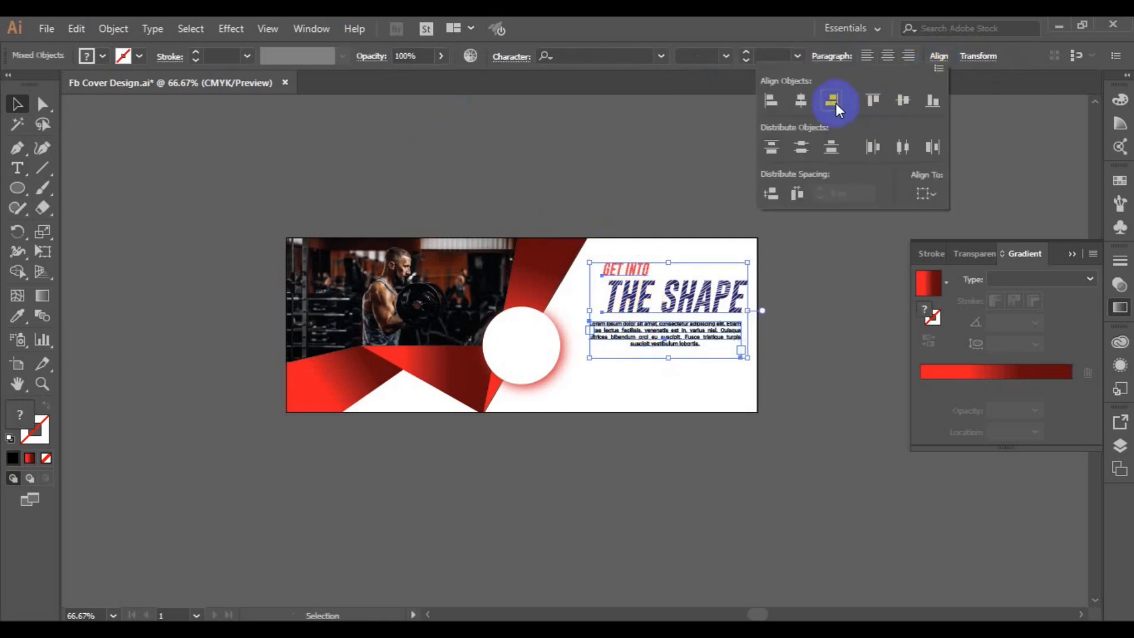
click(836, 103)
click(801, 303)
Step: Justify the Lorem ipsum paragraph with its last line aligned right
click(682, 341)
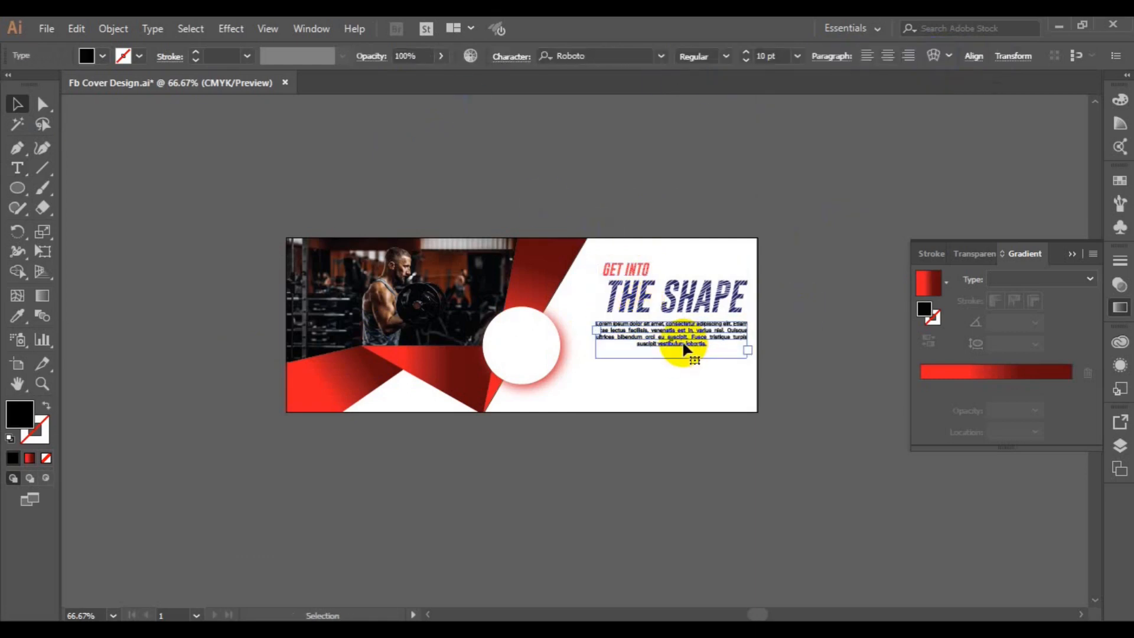
click(821, 55)
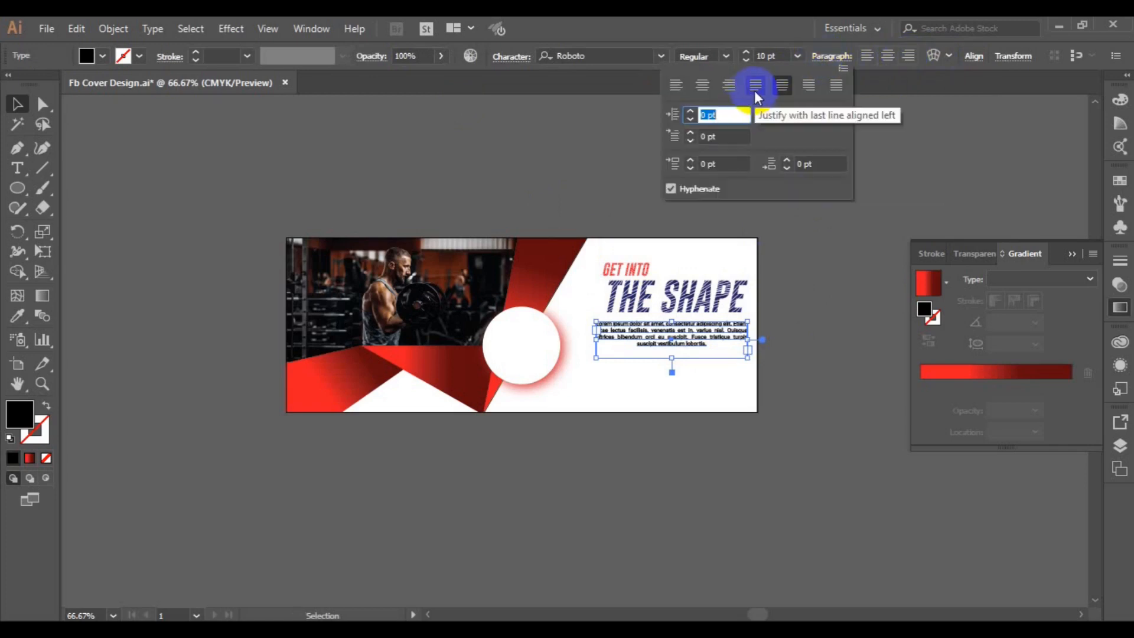
click(807, 86)
Step: Nudge the headline group and the paragraph together slightly upward
click(709, 306)
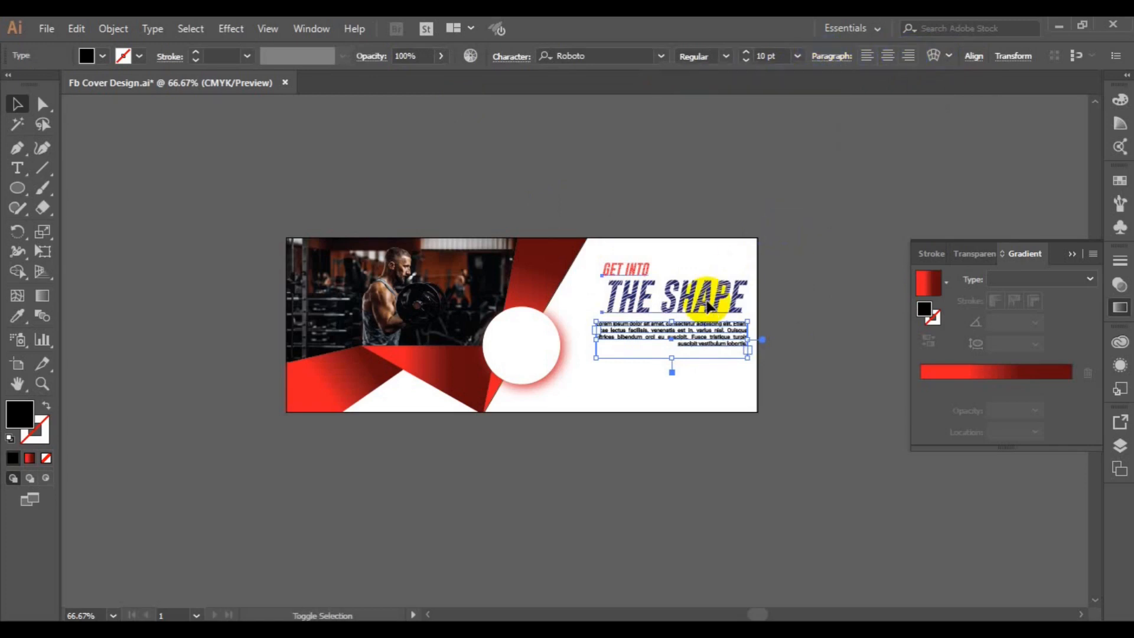
click(909, 55)
click(939, 56)
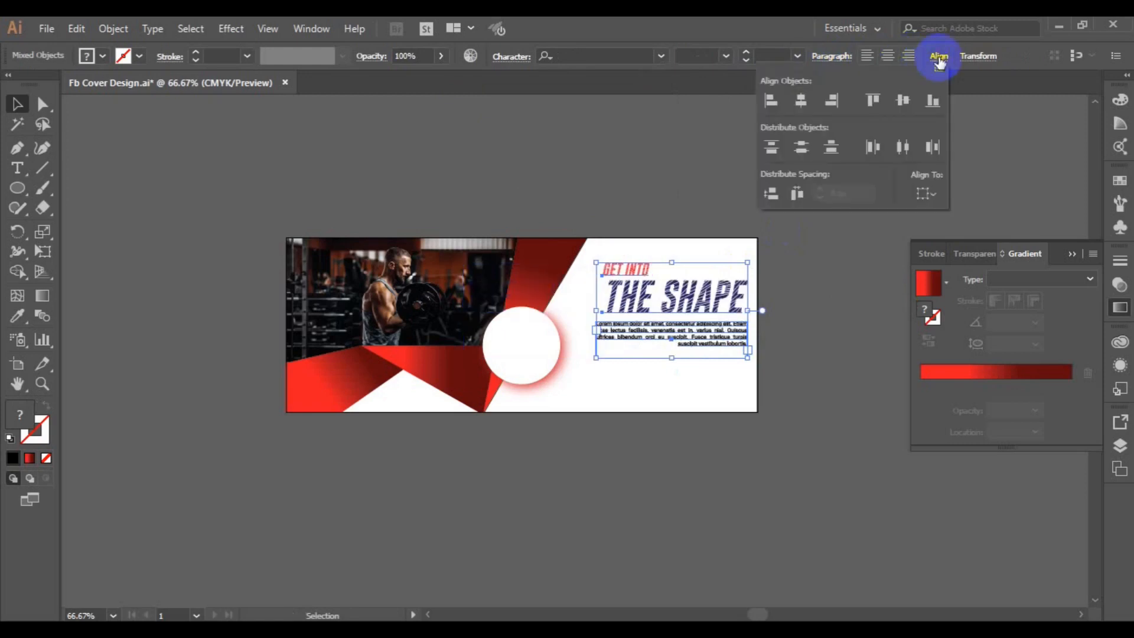
click(817, 364)
key(Up)
key(Up)
key(Up)
key(Up)
key(Up)
click(515, 424)
Step: Draw a black button about 157 by 38 px below the paragraph's left side and fully round its corners
drag(19, 194, 101, 186)
drag(603, 364, 689, 387)
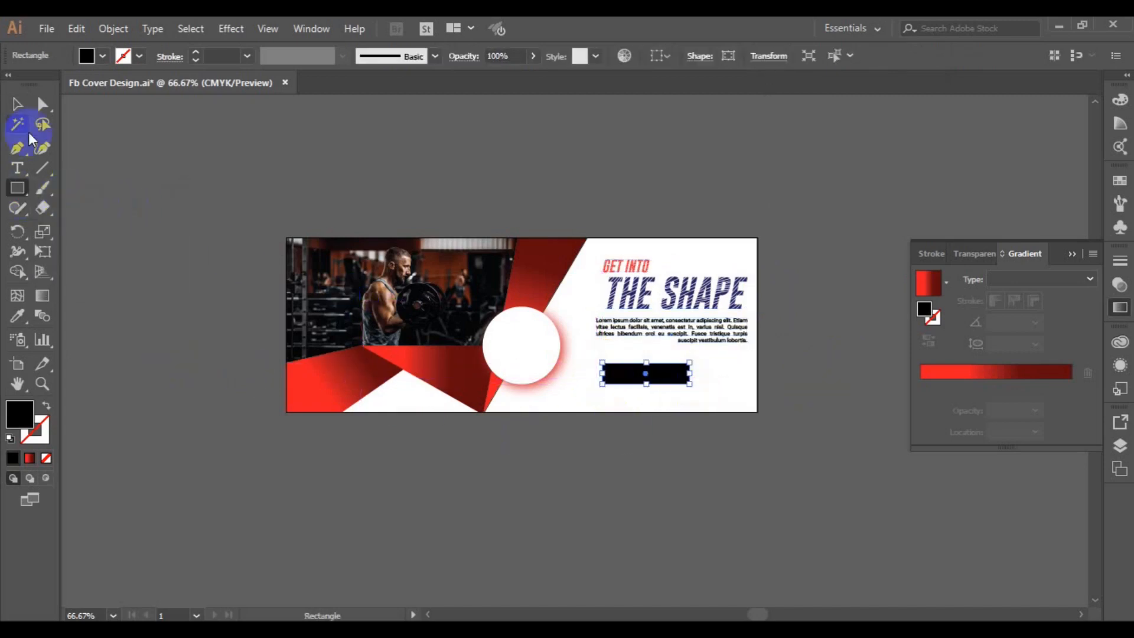
click(42, 104)
click(615, 374)
drag(614, 374, 640, 368)
click(18, 108)
click(745, 470)
Step: Create the text "JOIN US" below the artboard and fill it with white
click(17, 168)
click(573, 490)
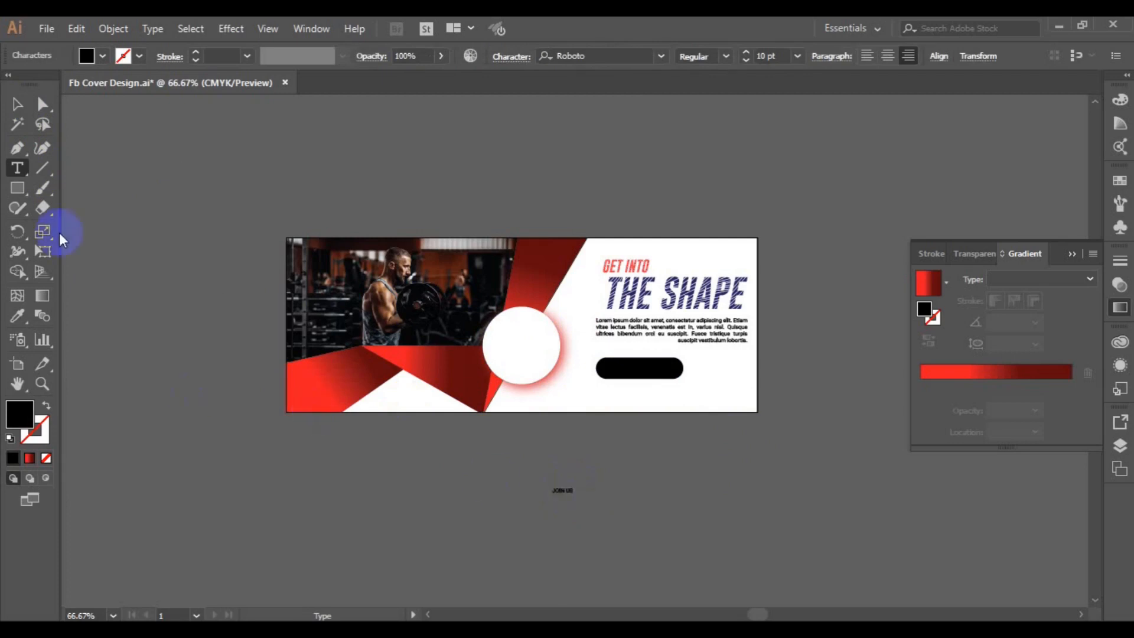
key(Escape)
click(103, 55)
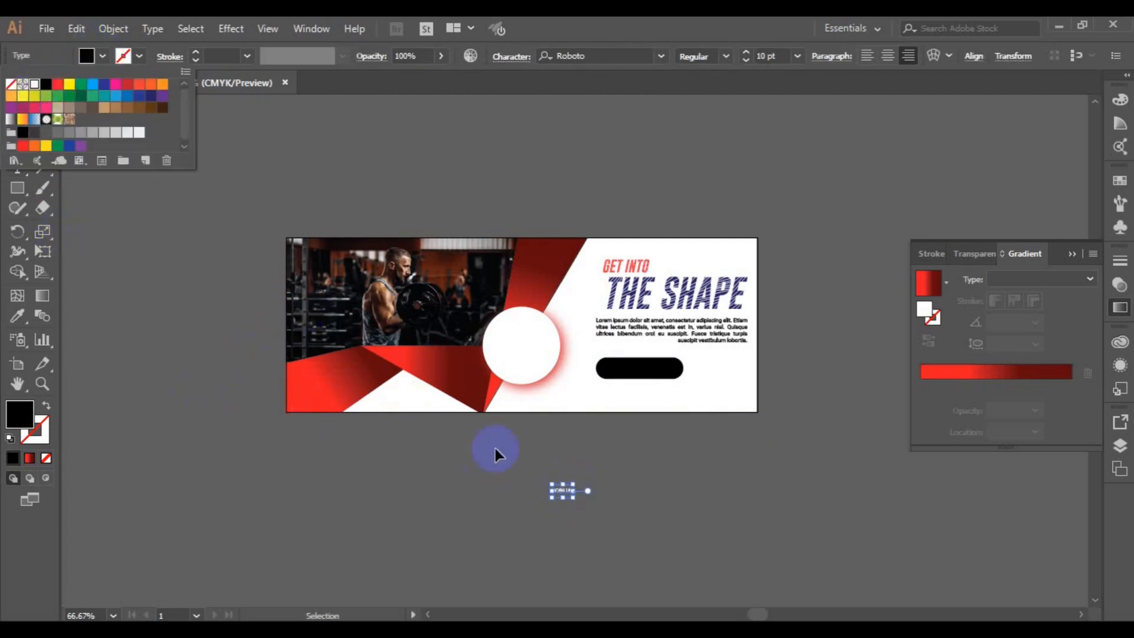
Step: Place "JOIN US" on the black button, enlarge its font size and center it on the button in both directions
drag(563, 492, 633, 371)
click(797, 56)
click(813, 276)
shift+click(679, 373)
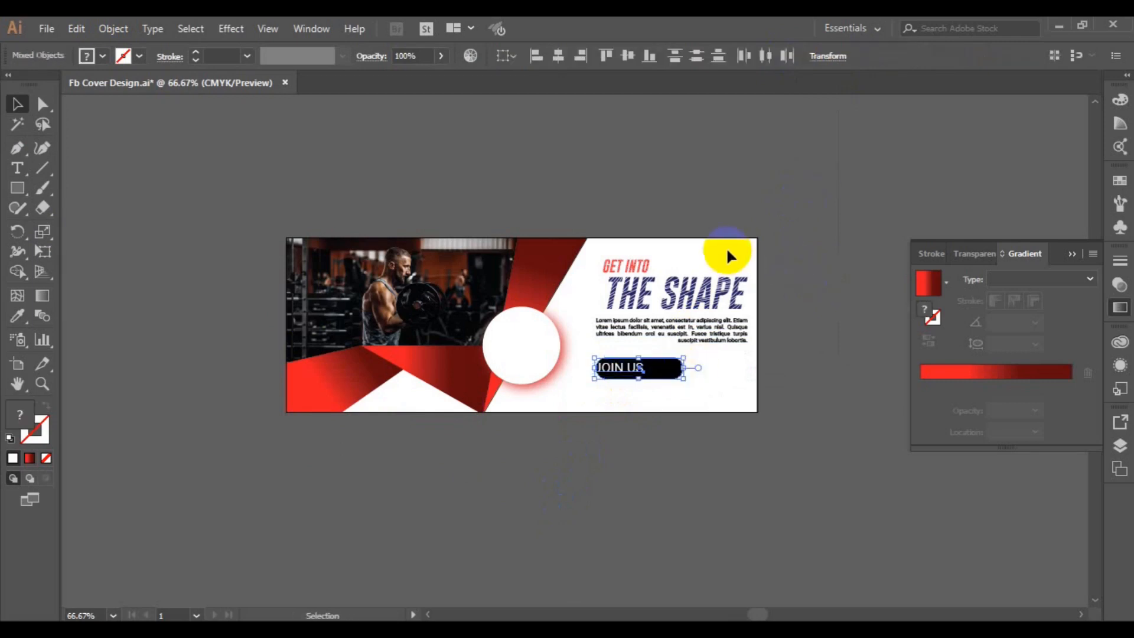
click(625, 55)
click(559, 56)
Step: Group the button with its "JOIN US" text and move it in line with the paragraph's right edge
key(ctrl+g)
drag(642, 372, 651, 372)
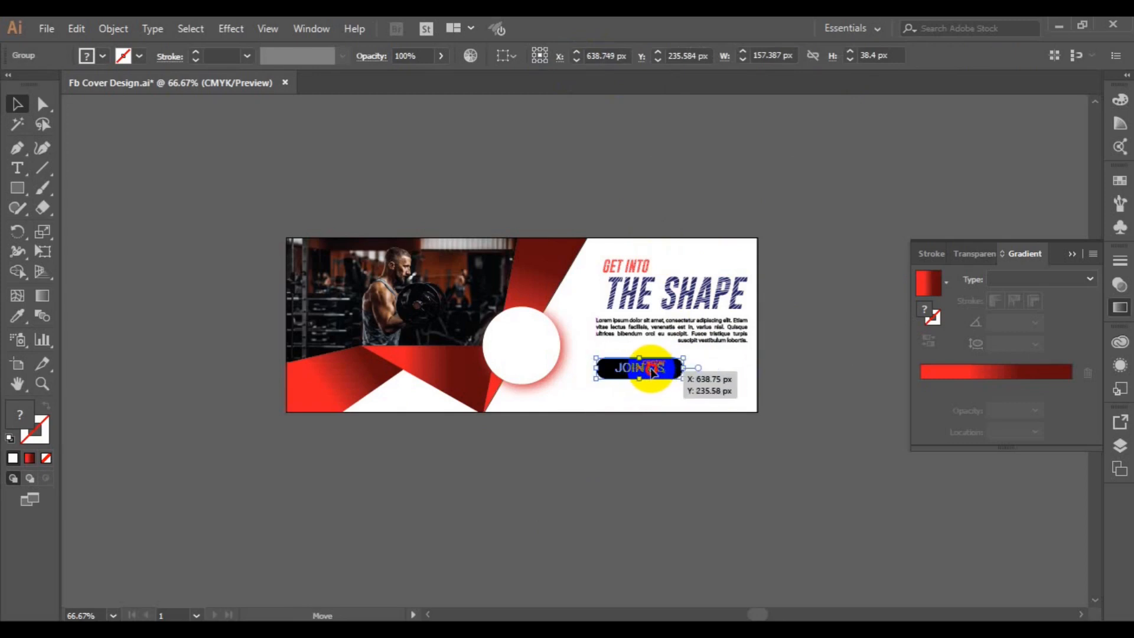
drag(650, 370, 716, 372)
Step: Move the paragraph and headline group together further up, leaving more space above the "JOIN US" button
click(715, 320)
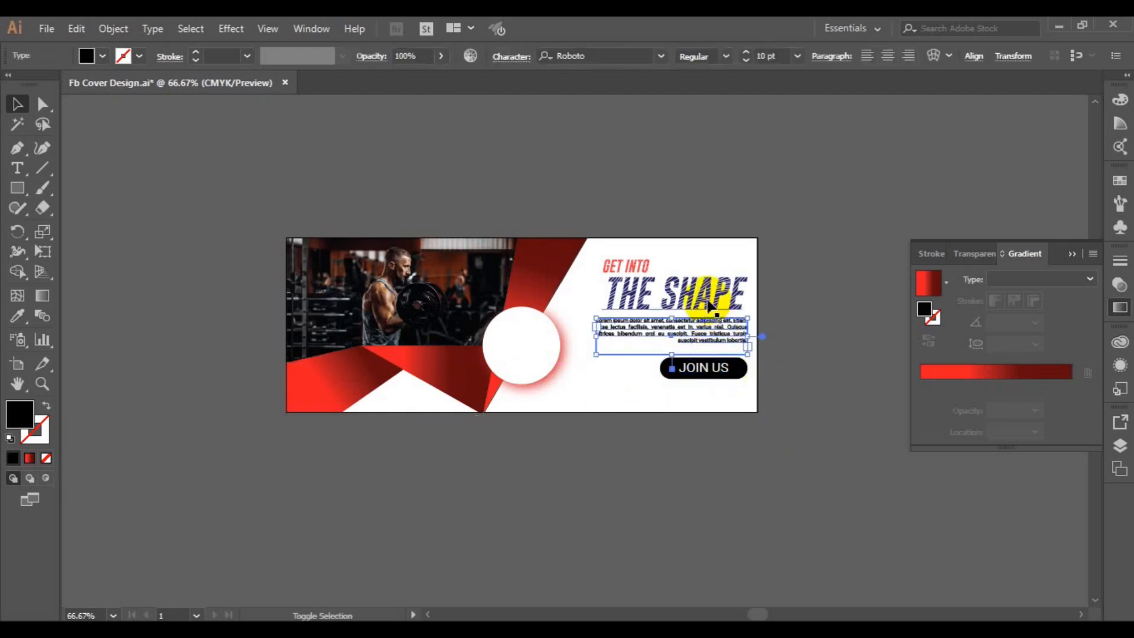
shift+click(709, 302)
key(Up)
key(Up)
key(Up)
key(Up)
key(Up)
key(Up)
key(Up)
key(Up)
key(Up)
key(Up)
key(Up)
key(Up)
click(799, 377)
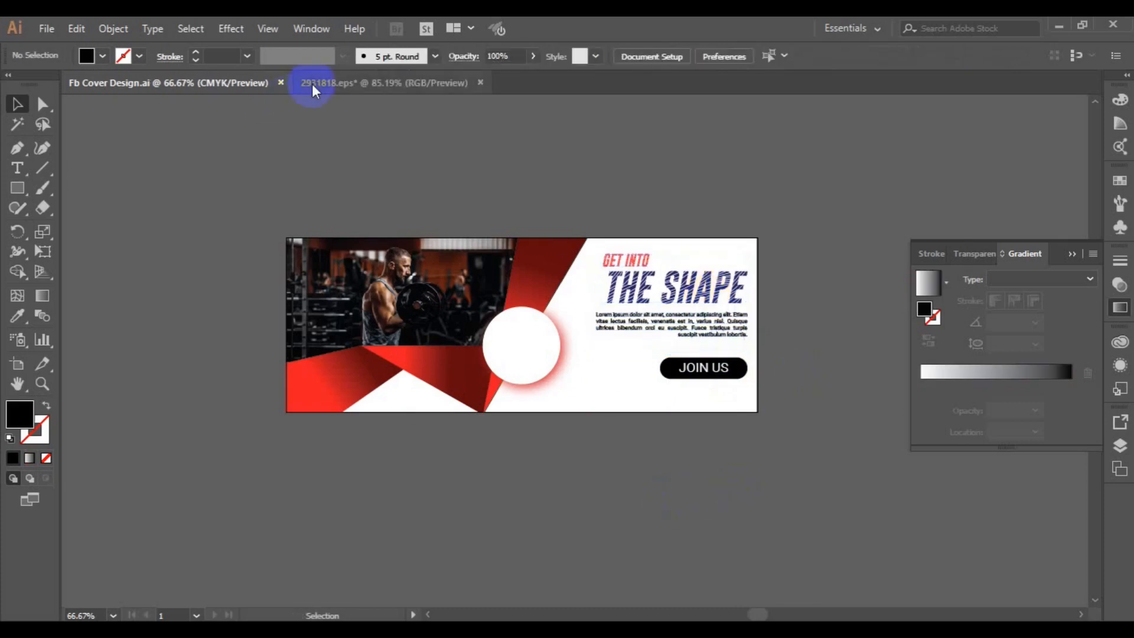
Step: Bring the phone and globe icons from 2931818.eps into Fb Cover Design and scale them down to about 24 px wide
click(312, 84)
click(605, 413)
drag(610, 415, 571, 387)
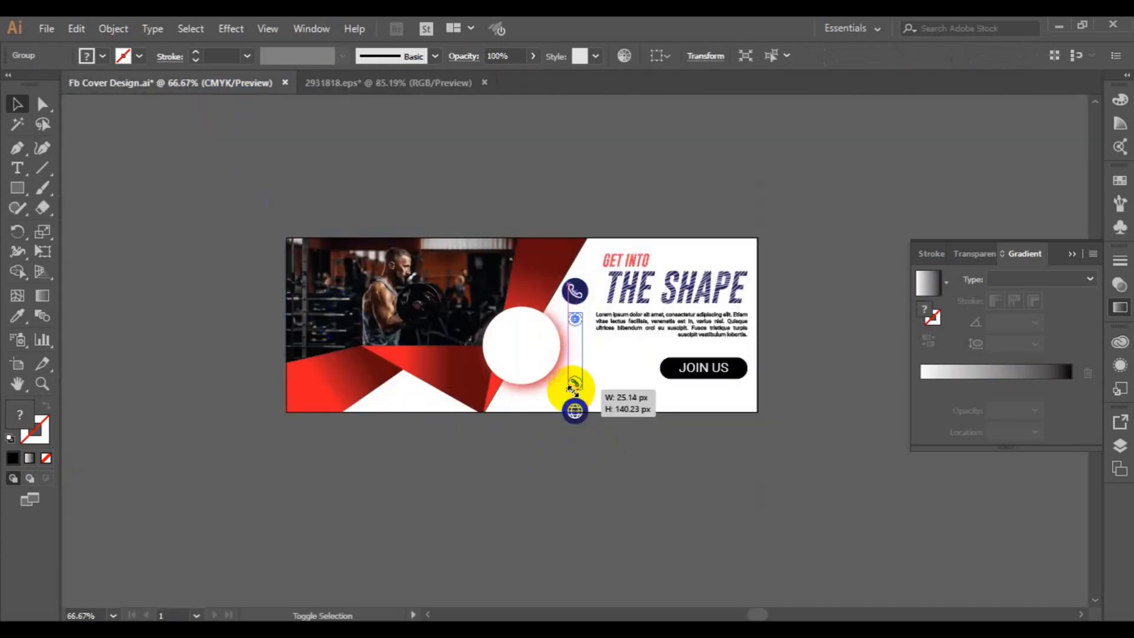
key(ctrl+z)
drag(589, 425, 583, 412)
Step: Ungroup the two contact icons and move the phone icon below the globe icon
click(114, 29)
click(145, 89)
click(128, 258)
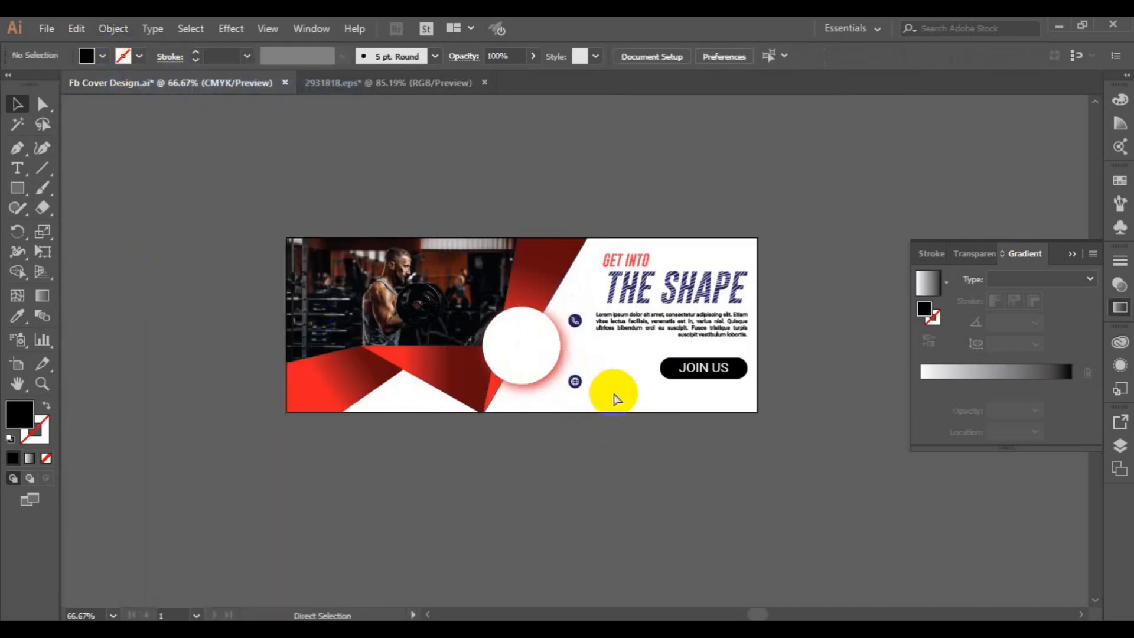
key(ctrl+plus)
drag(577, 307, 587, 425)
Step: Ungroup the phone icon and recolor its circle with the red sampled from "GET INTO"
click(114, 30)
click(190, 86)
click(595, 427)
click(593, 426)
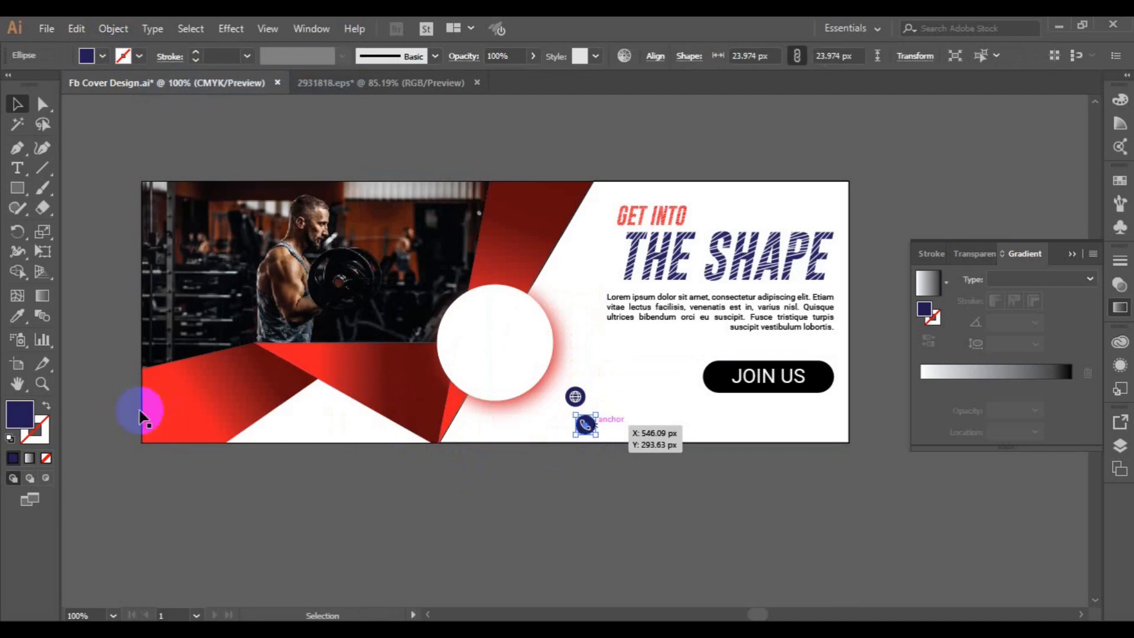
double_click(19, 415)
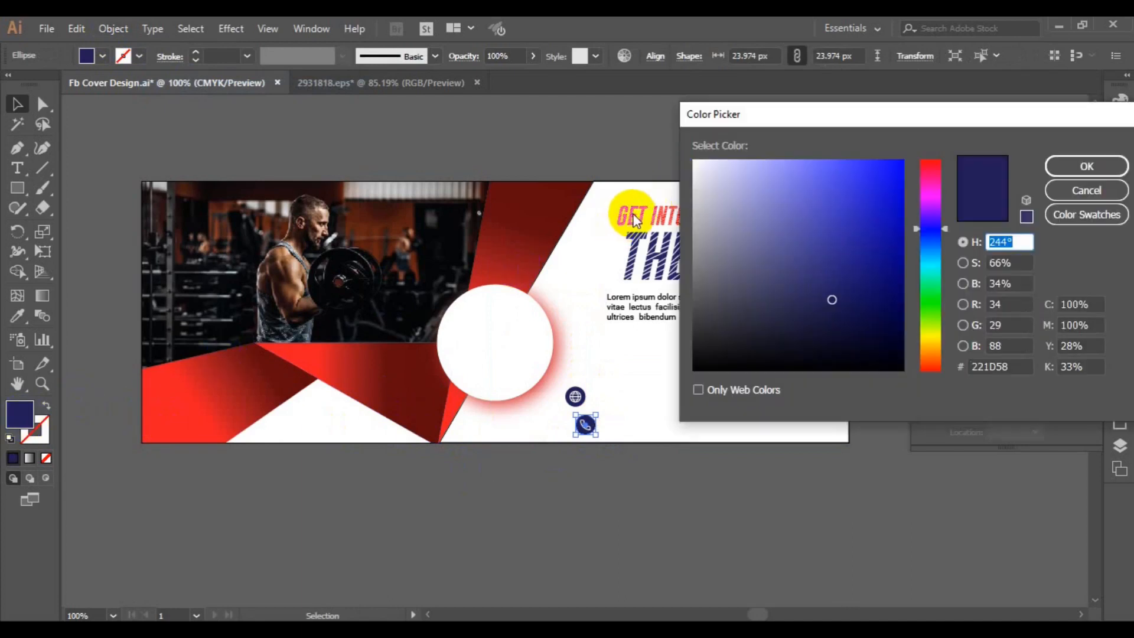
click(1087, 166)
click(17, 316)
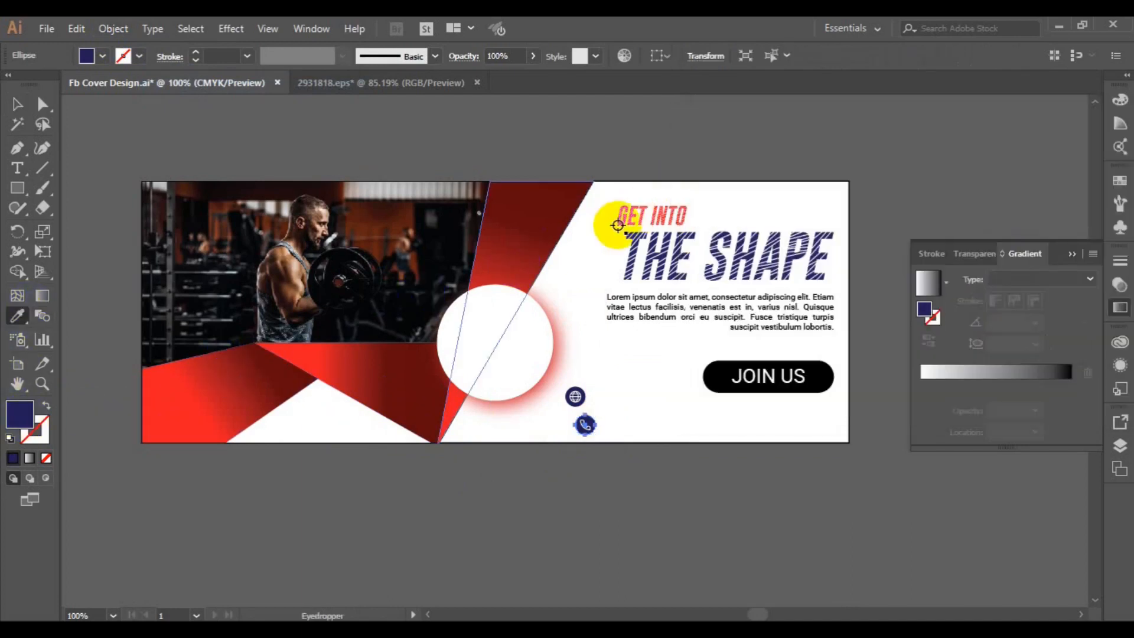
click(614, 225)
key(v)
click(586, 458)
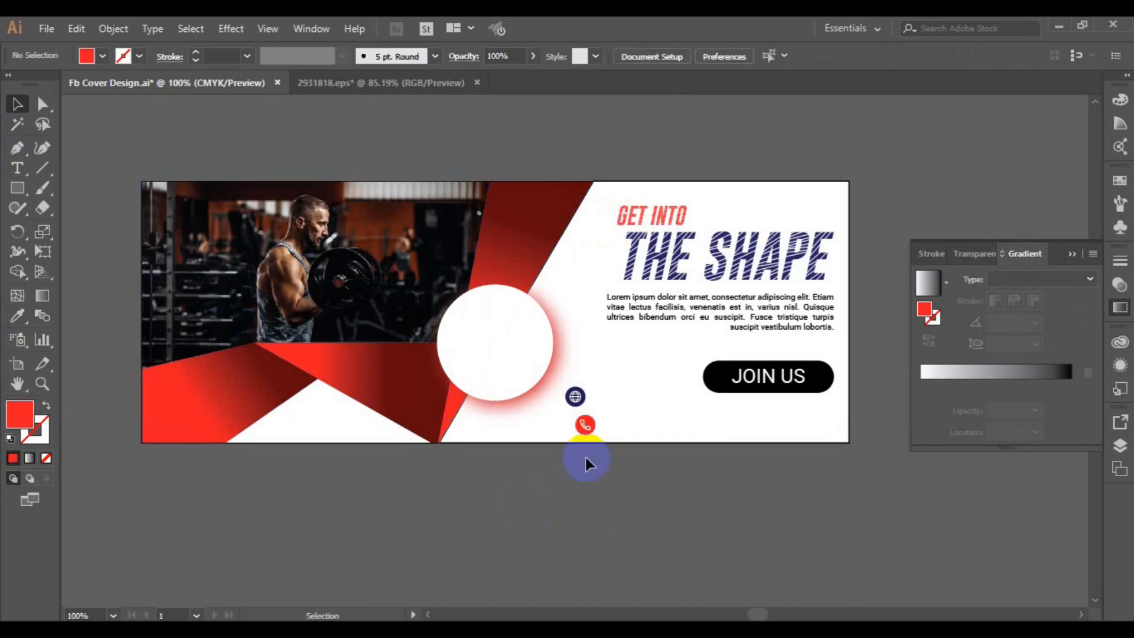
Step: Select the phone icon's red circle and white handset and group them
click(585, 425)
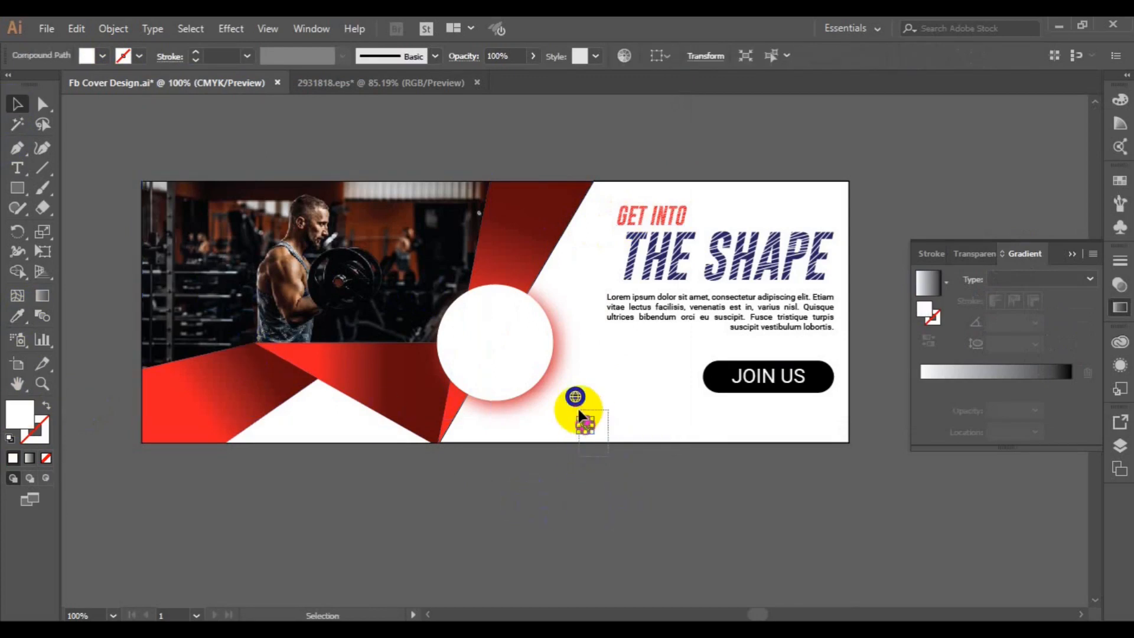
click(587, 473)
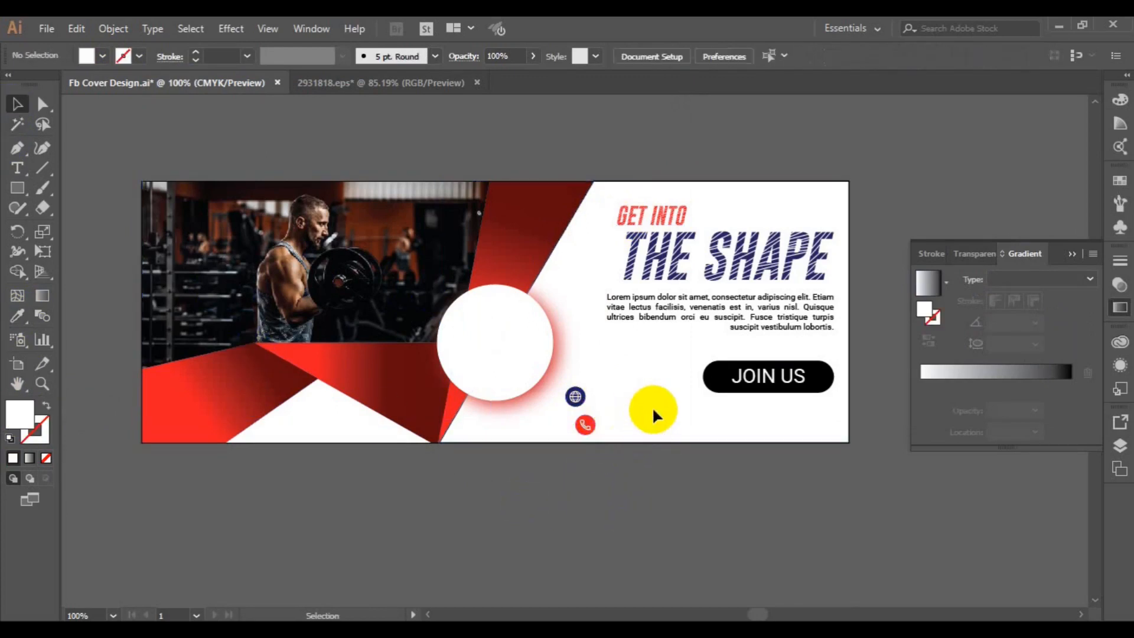
drag(652, 407, 686, 444)
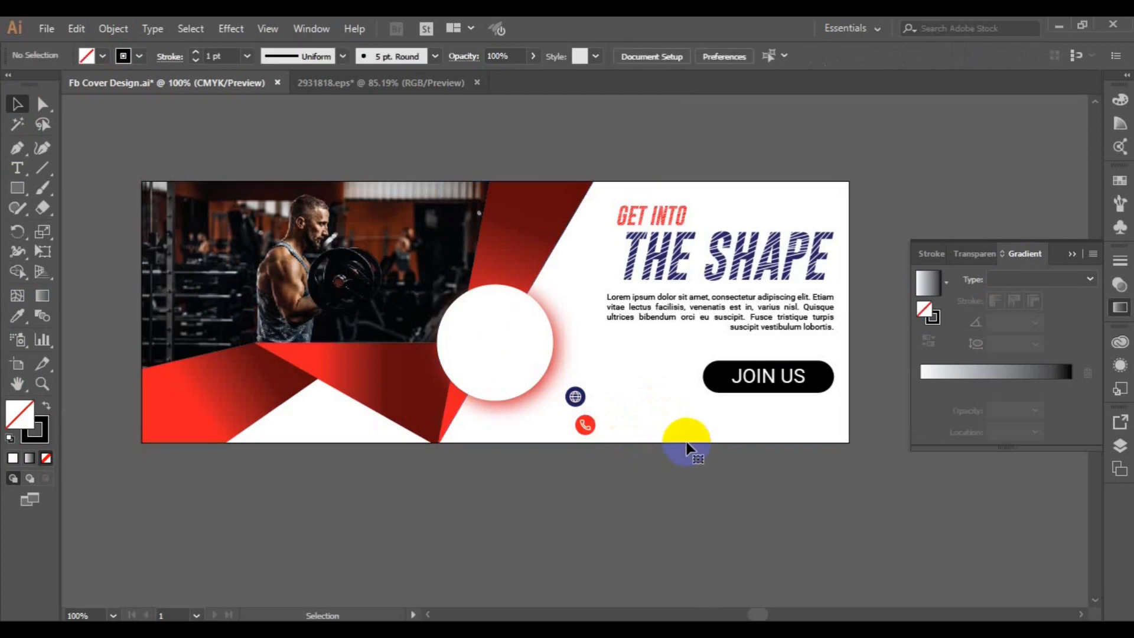
click(584, 425)
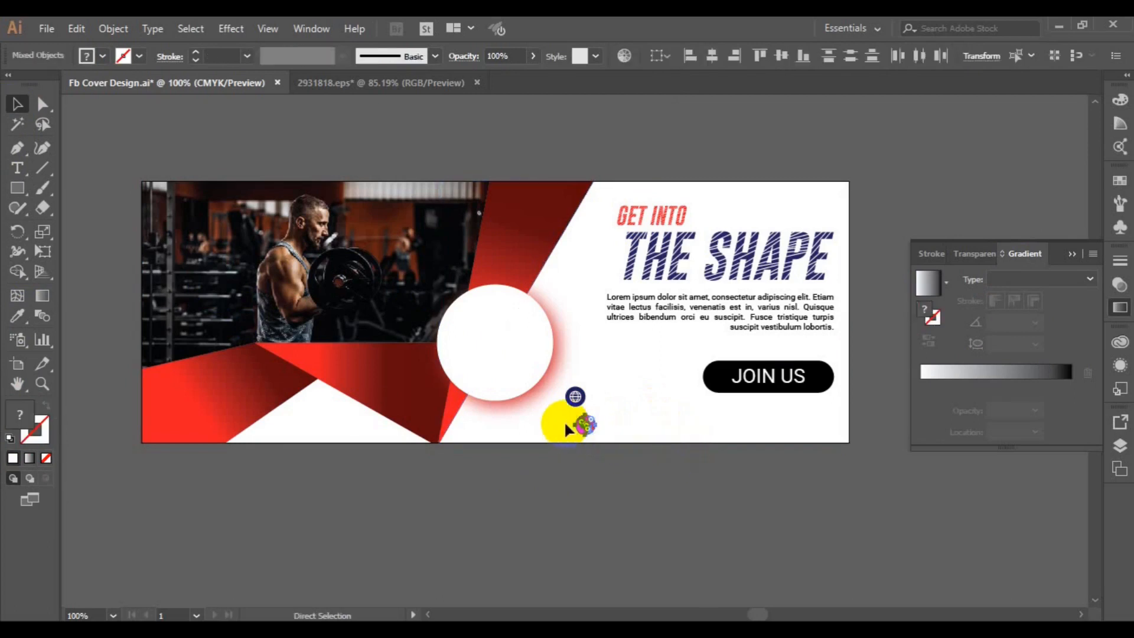
Step: Shrink the "JOIN US" button while keeping it in line with the paragraph's right edge
click(245, 413)
click(768, 381)
drag(835, 393, 814, 371)
Step: Move the globe icon to the left of the "JOIN US" button and the phone icon just below the white circle's right side
mouse_move(592, 428)
mouse_down()
mouse_move(600, 418)
mouse_move(585, 420)
mouse_up()
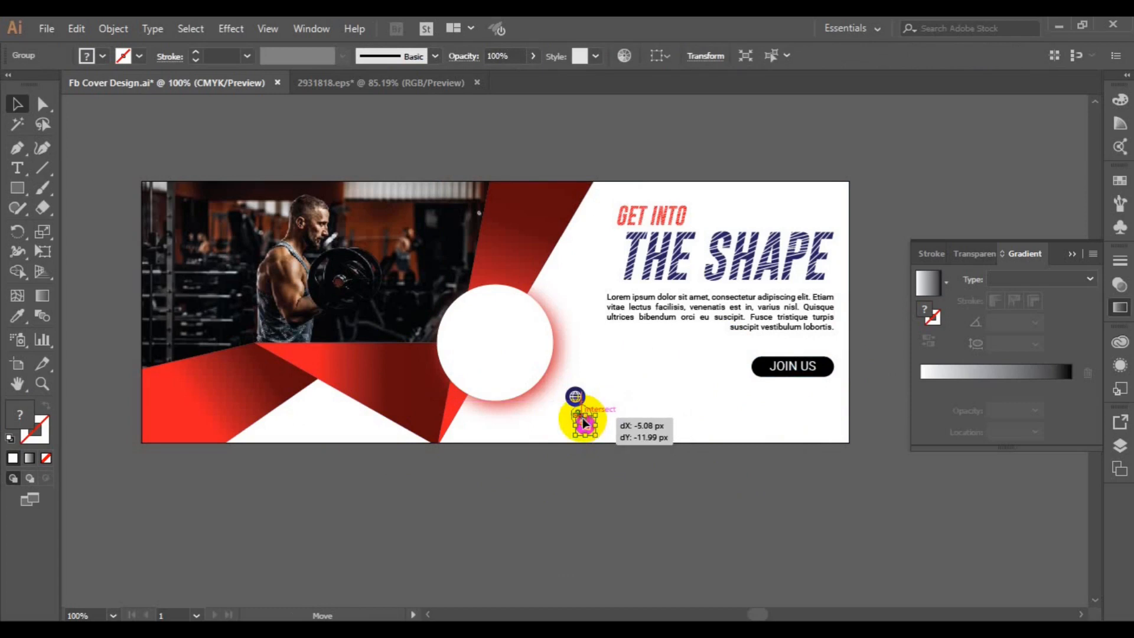
click(575, 393)
key(shift+Down)
key(ctrl+z)
mouse_move(575, 399)
mouse_down()
mouse_move(671, 373)
mouse_move(581, 421)
mouse_move(561, 410)
mouse_up()
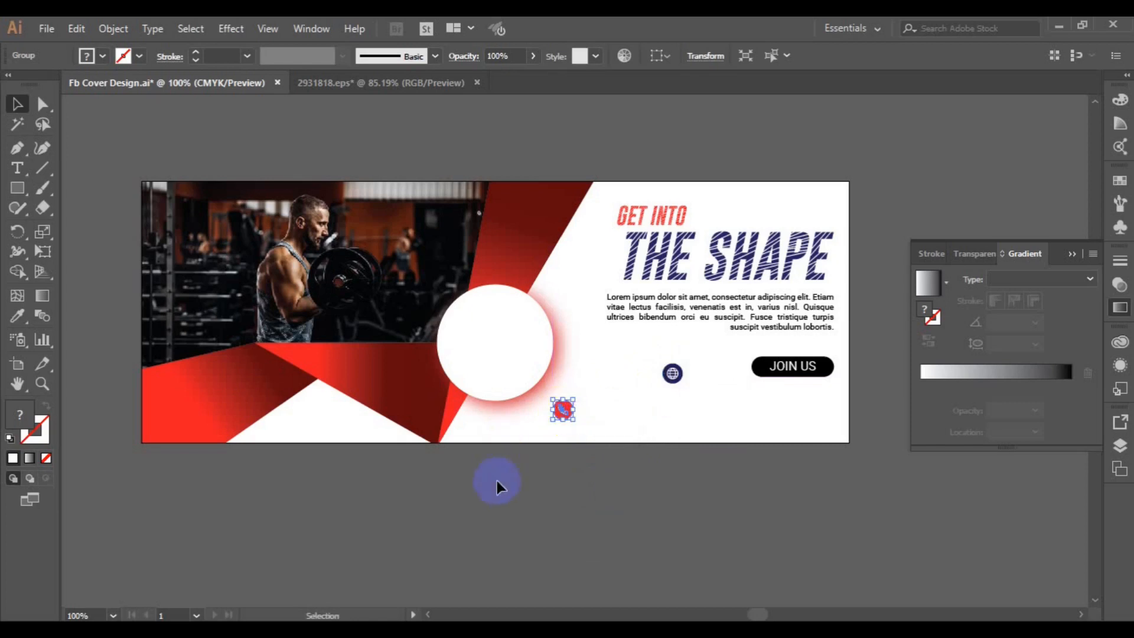
Step: Add a phone number text line in Roboto Medium, 12 pt, to the right of the phone icon
click(499, 481)
key(t)
click(601, 407)
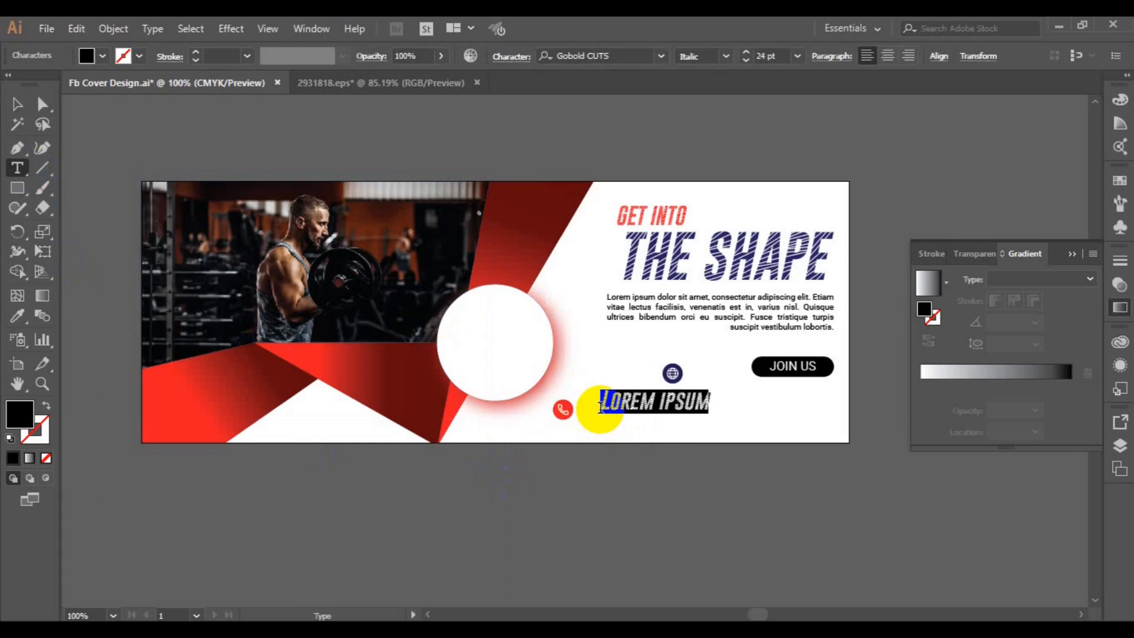
click(612, 55)
text(roboto)
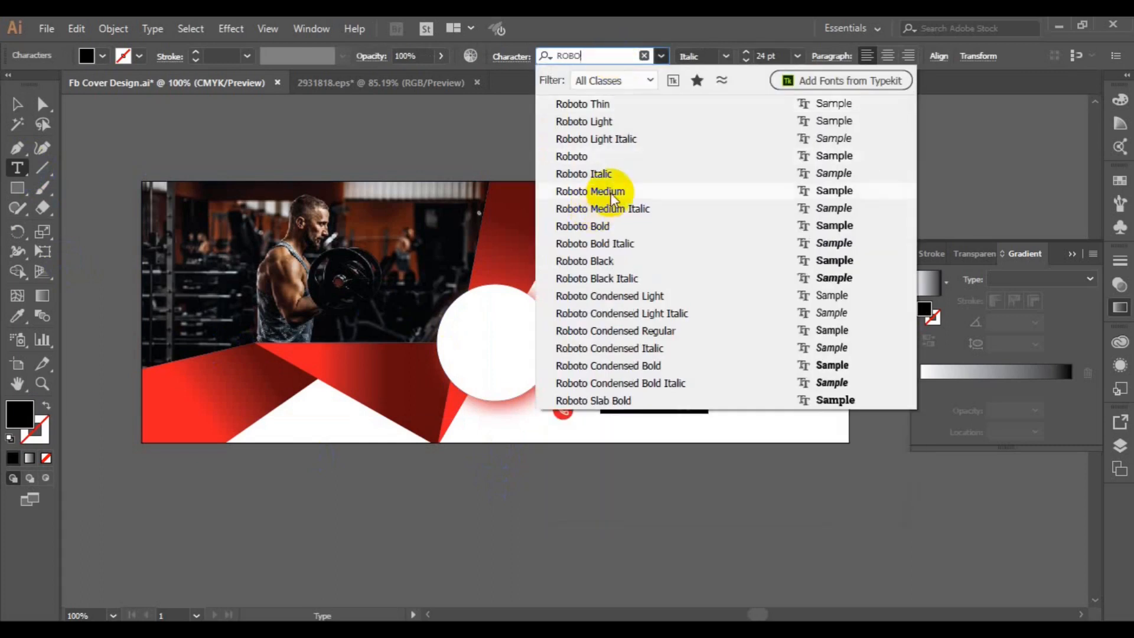
click(612, 188)
text(00.908.098.908)
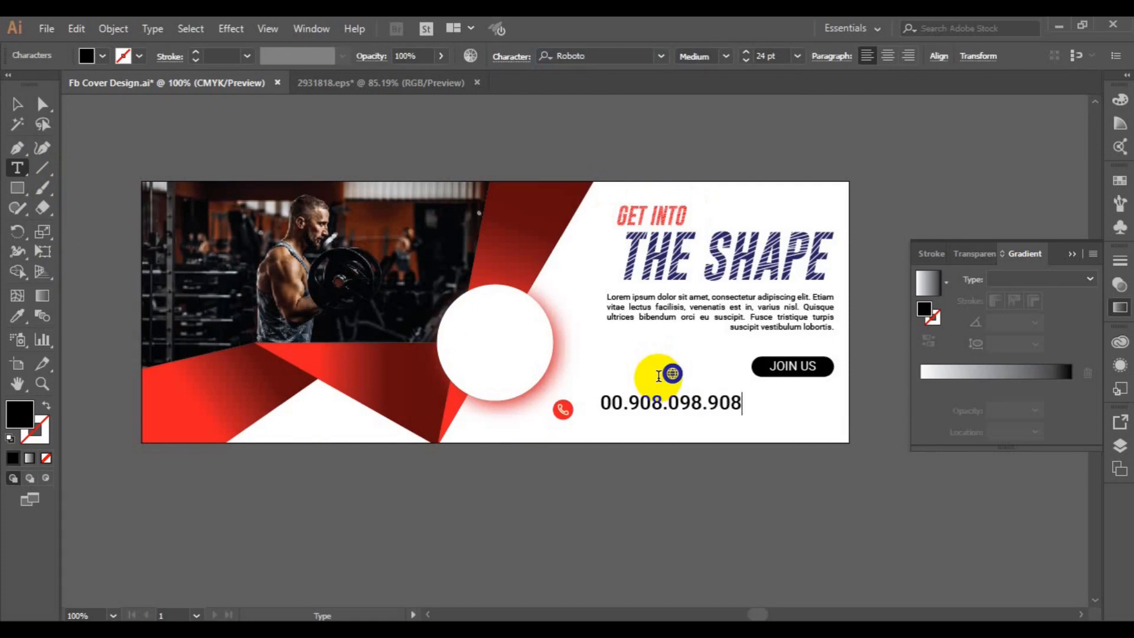
click(18, 104)
click(798, 55)
click(820, 205)
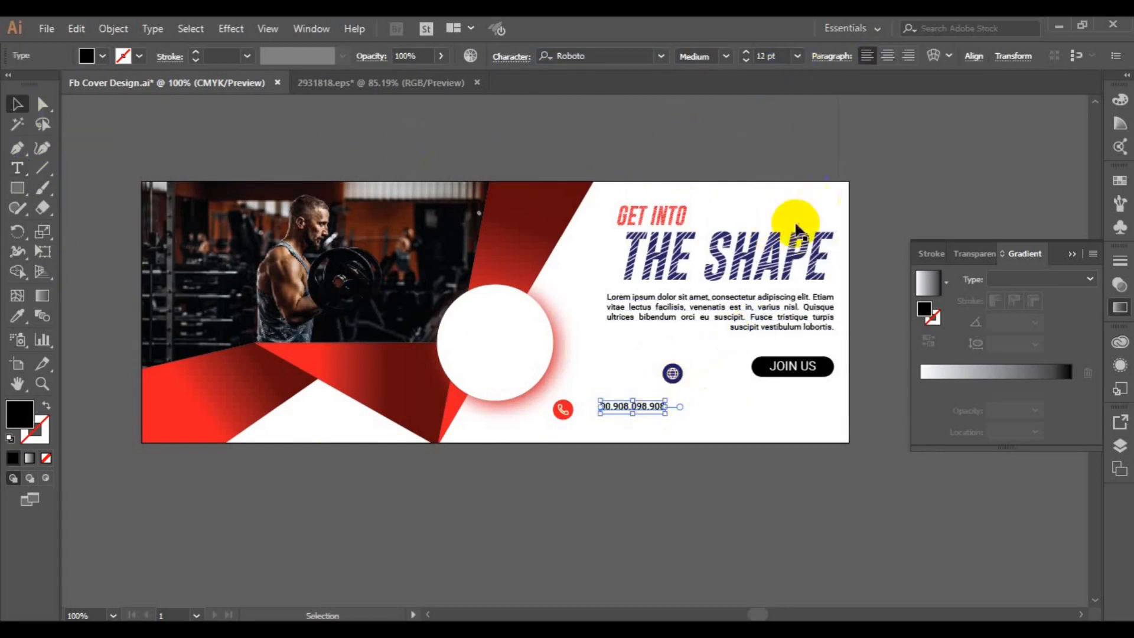
Step: Move the phone number close to the phone icon and align the two on their vertical centers
click(640, 407)
drag(645, 407, 562, 413)
shift+click(562, 409)
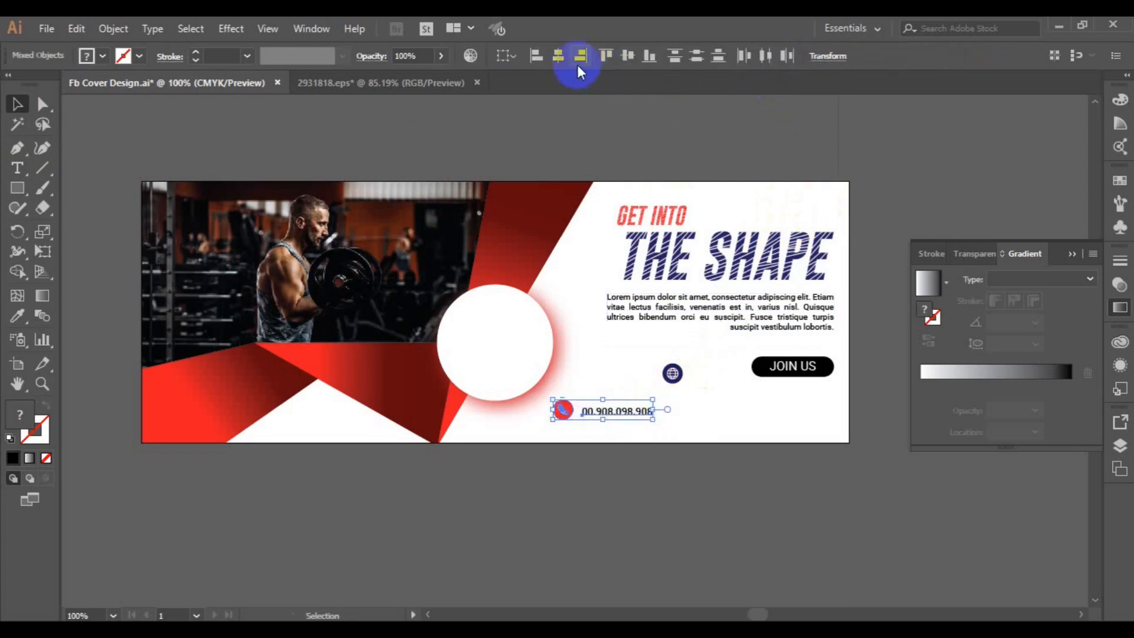
click(623, 59)
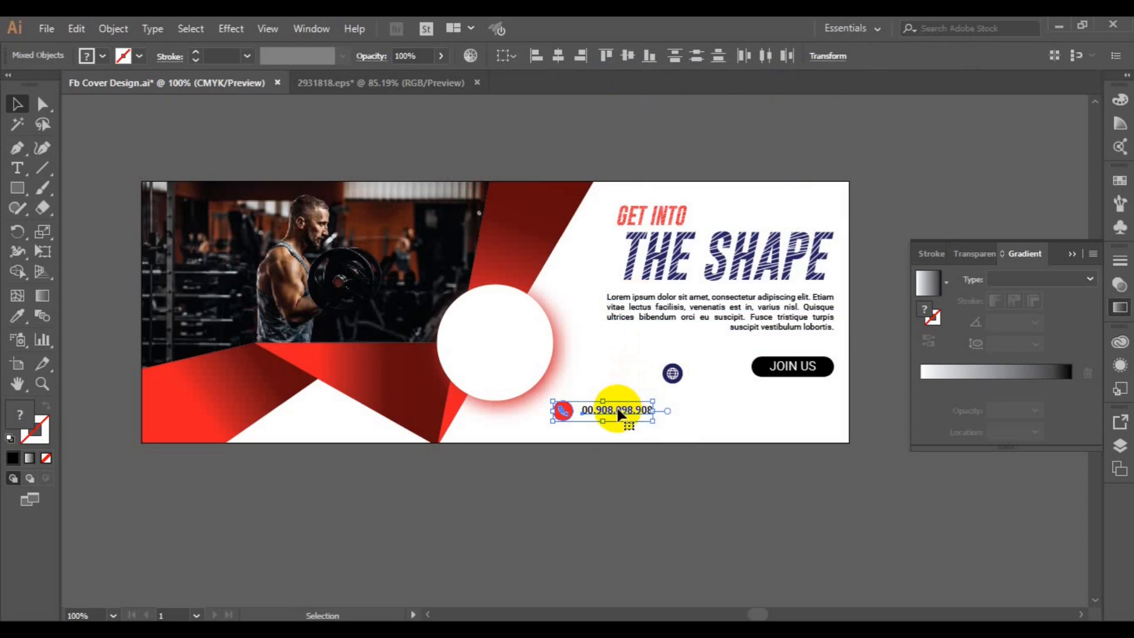
Step: Duplicate the phone icon with its number twice along a row to the right, and group the copies
drag(667, 416, 848, 409)
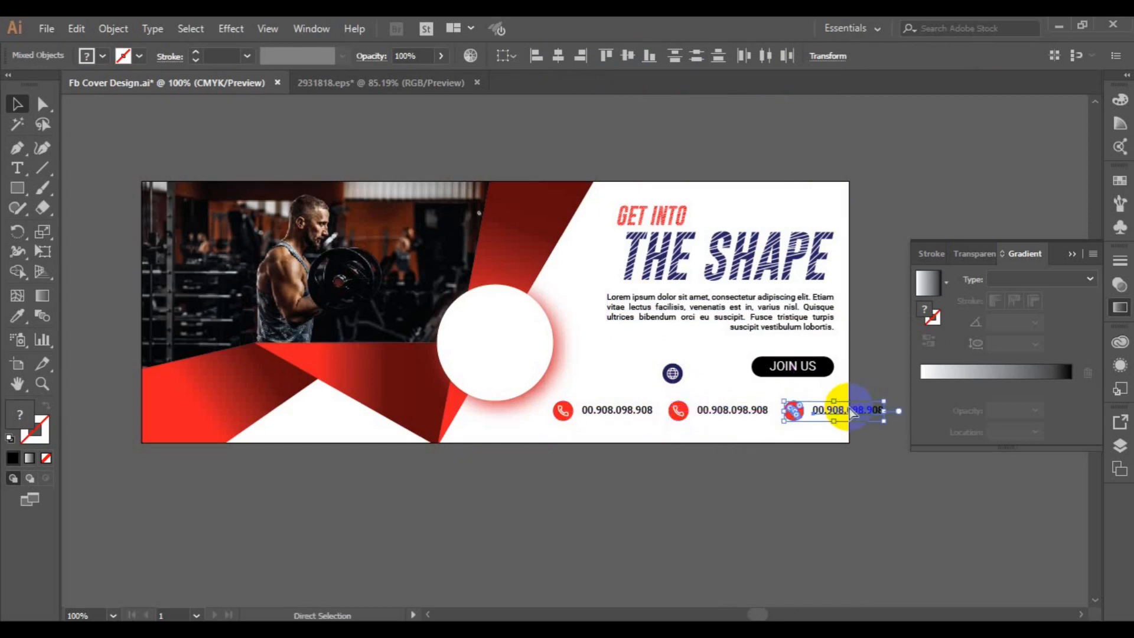
click(729, 414)
shift+click(679, 416)
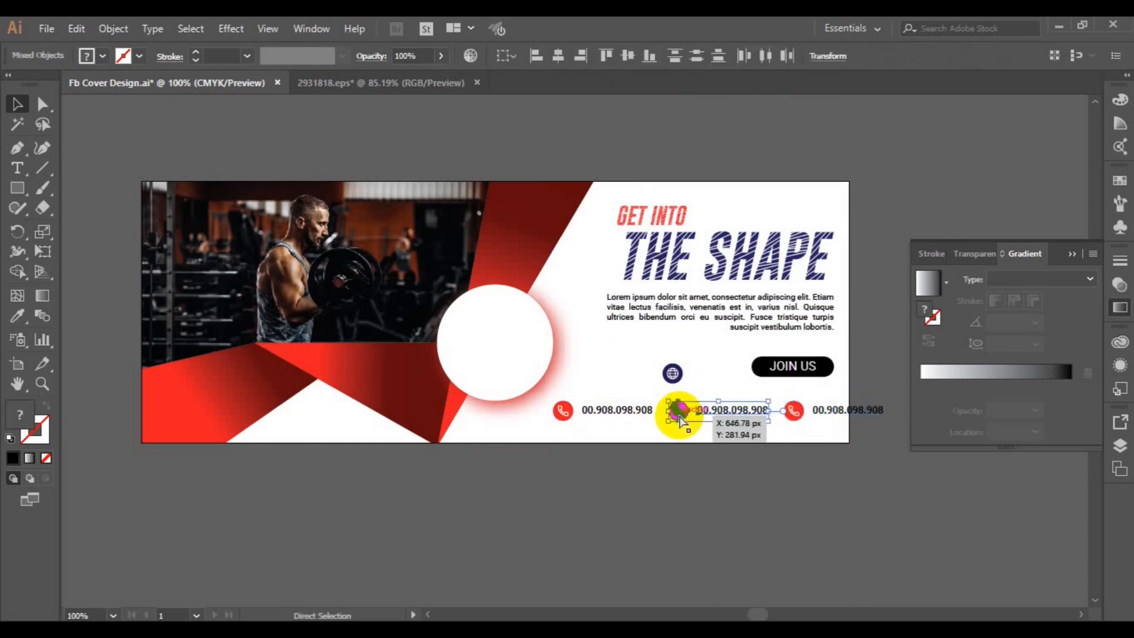
shift+click(793, 411)
click(649, 55)
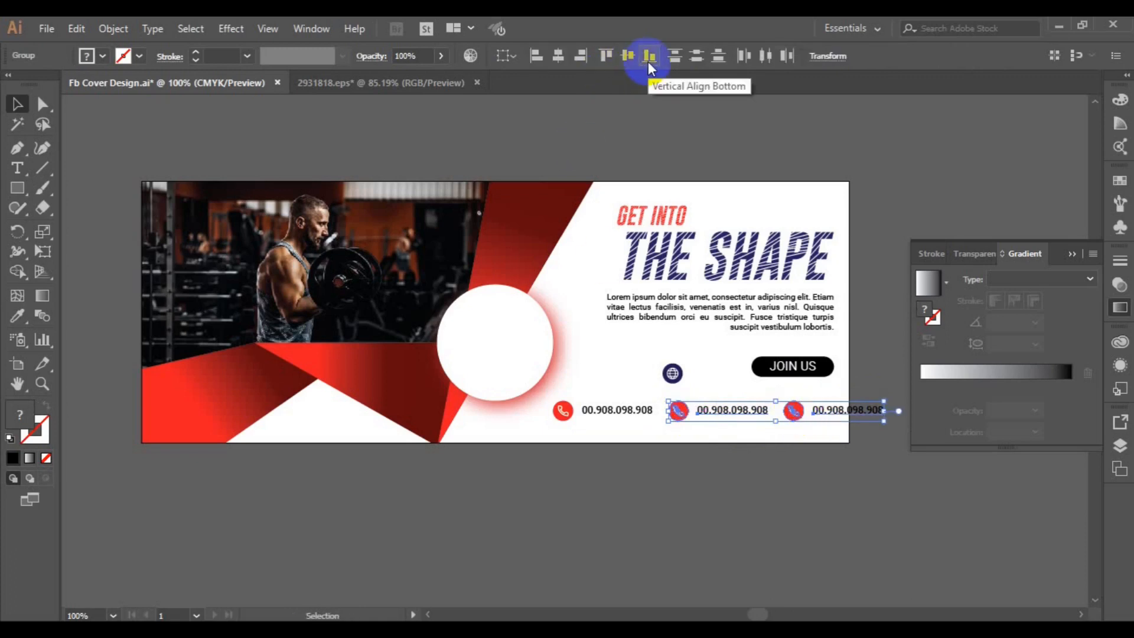
key(ctrl+g)
Step: Group the first phone icon with its number, and combine all three contact items into one row
click(603, 414)
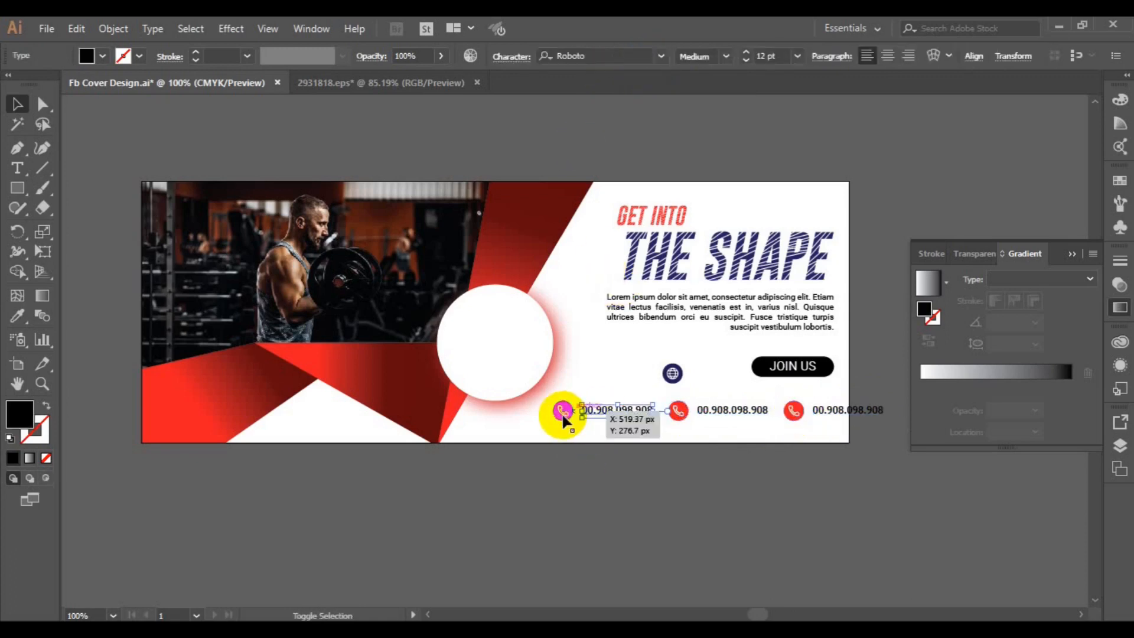
shift+click(562, 412)
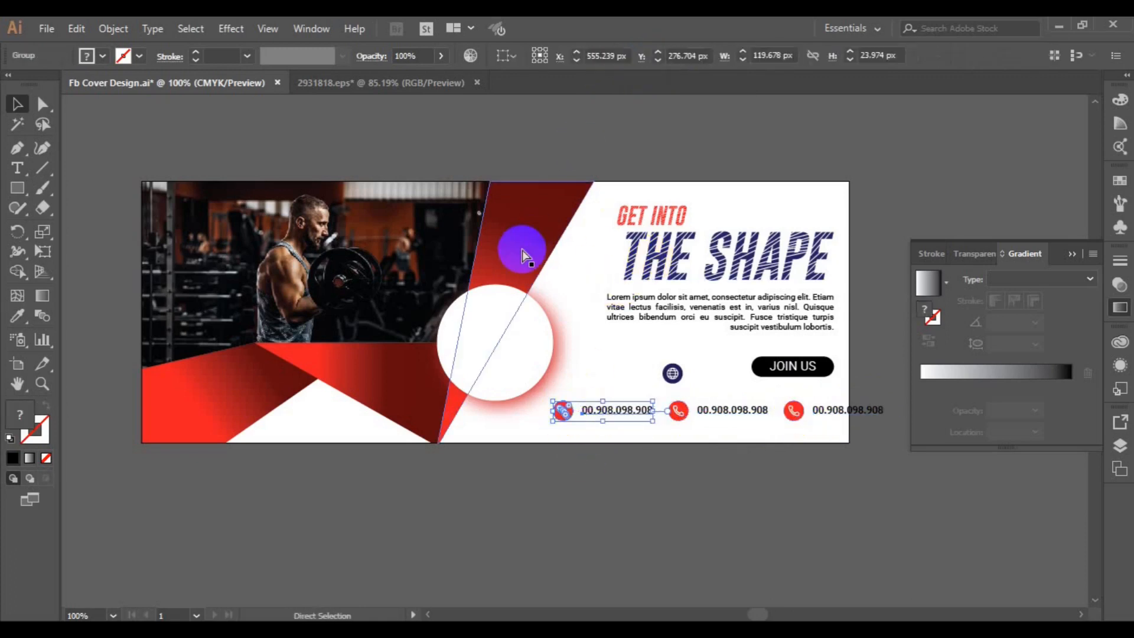
shift+click(680, 412)
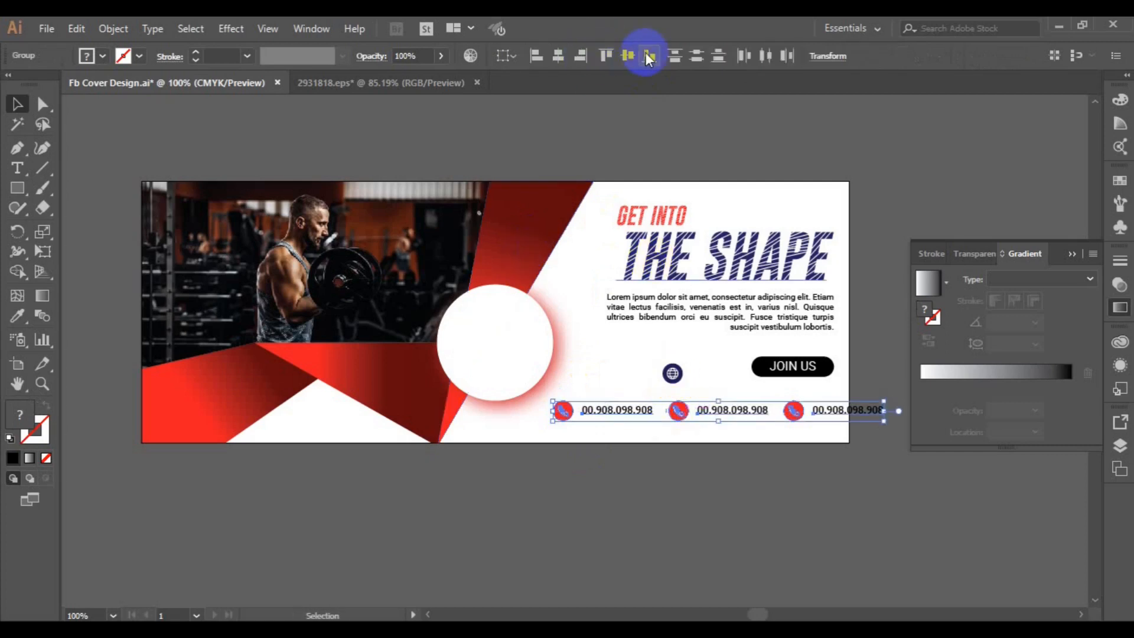
key(ctrl+g)
Step: Ungroup the contact row and separate the middle contact item's phone icon from its number
click(115, 29)
click(186, 89)
click(506, 415)
click(685, 416)
click(122, 28)
click(185, 89)
click(638, 523)
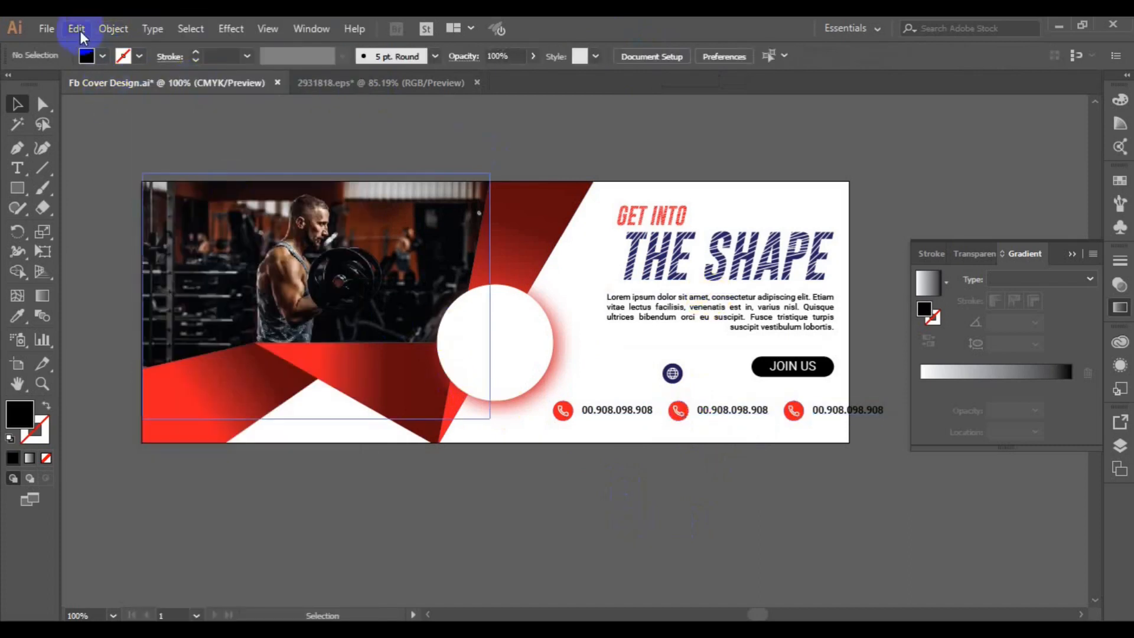
click(680, 410)
key(ctrl+plus)
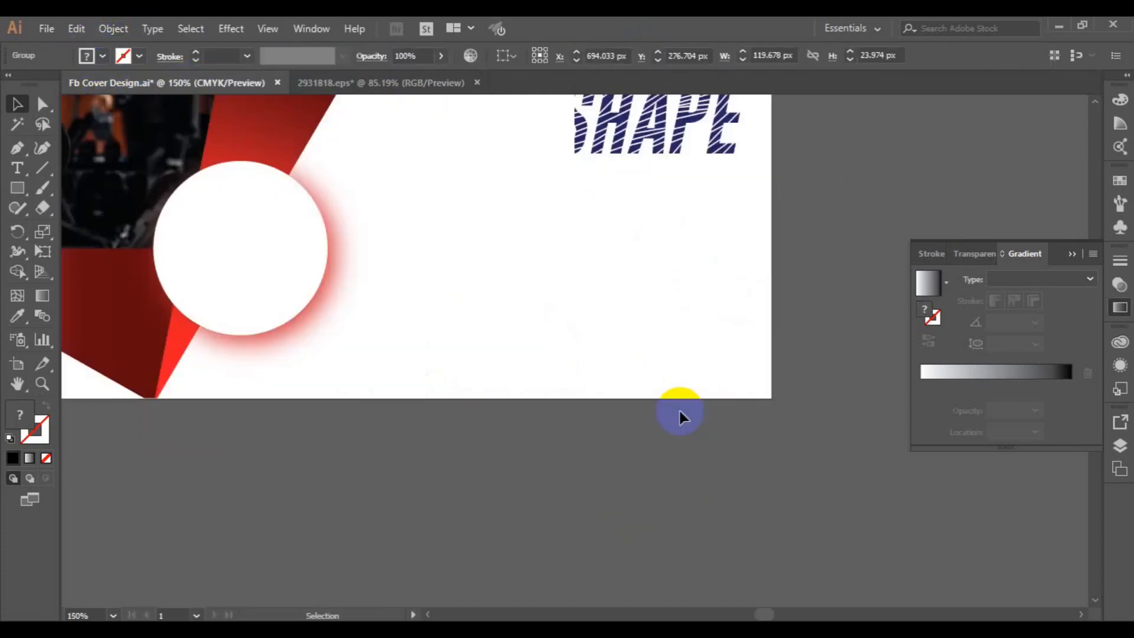
click(103, 29)
click(185, 89)
click(438, 330)
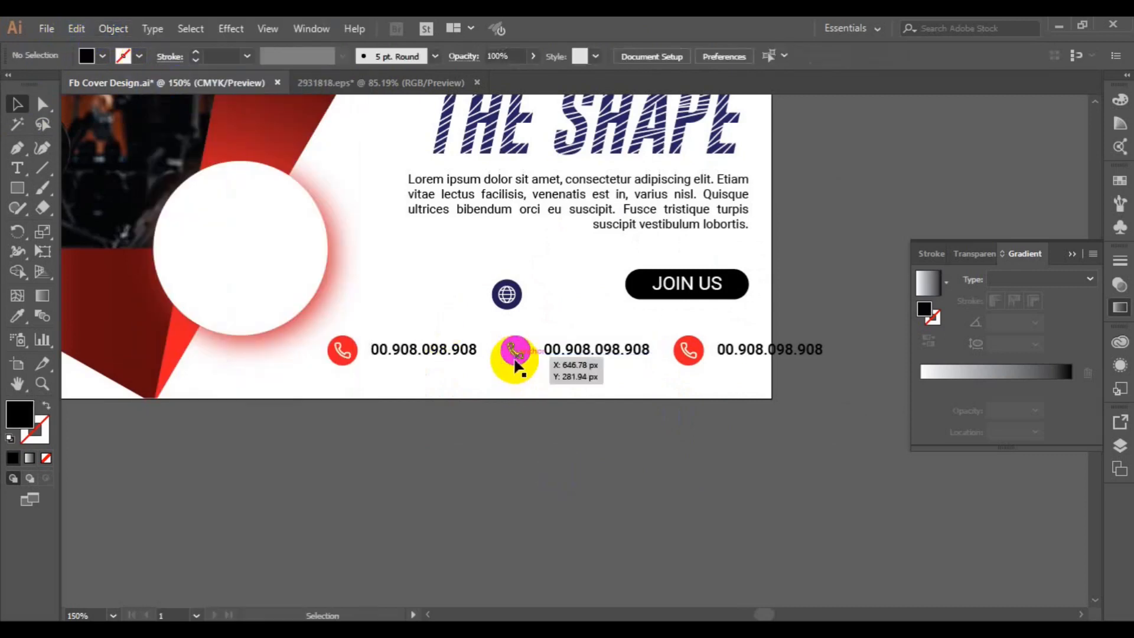
click(516, 355)
key(Delete)
key(ctrl+z)
Step: Ungroup the middle phone icon, and replace its handset with the white globe centered on the red circle
click(110, 29)
click(192, 89)
click(493, 368)
mouse_move(522, 364)
mouse_down()
mouse_move(507, 291)
mouse_move(516, 350)
mouse_up()
click(113, 29)
click(186, 95)
drag(540, 419, 500, 326)
click(718, 55)
click(780, 56)
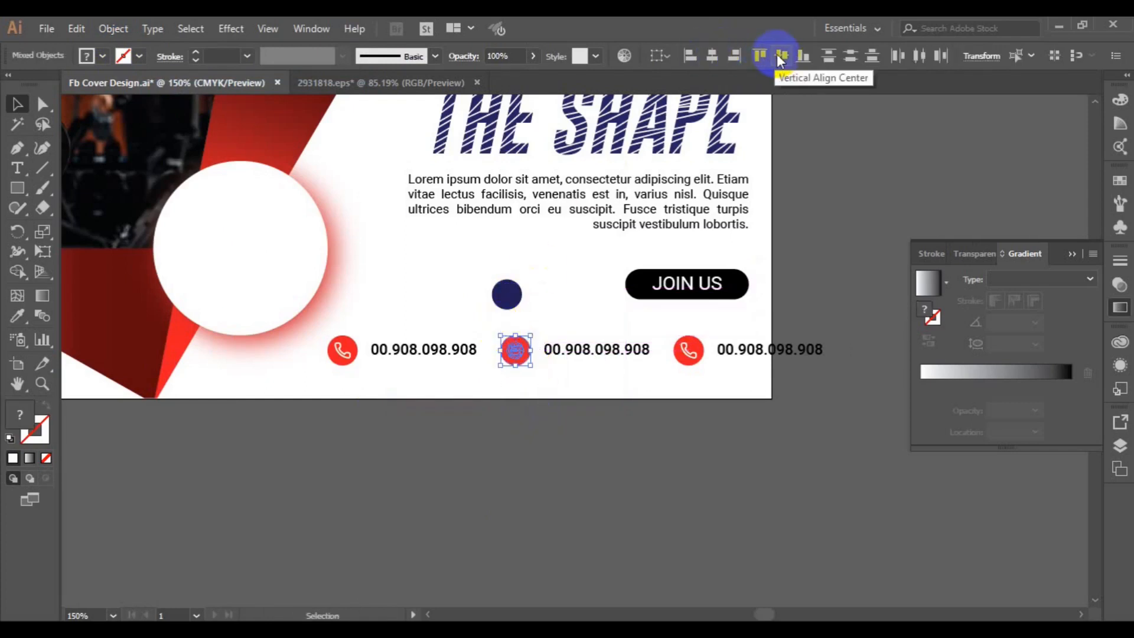
Step: Send the middle red circle behind the white globe and align both on their vertical centers
click(589, 354)
click(551, 412)
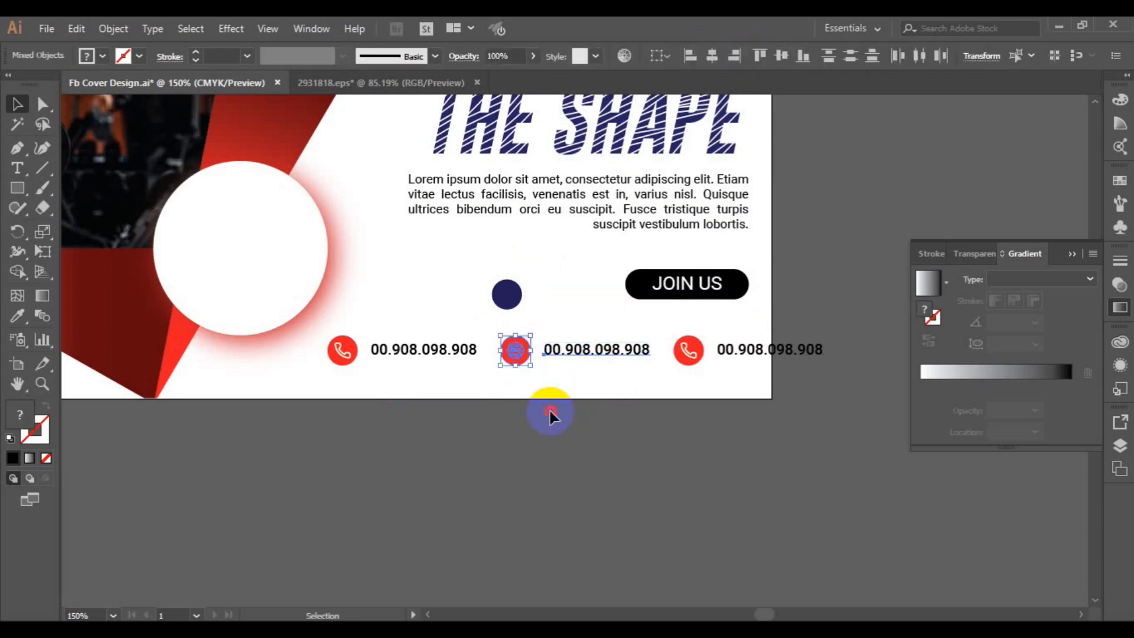
click(522, 362)
right_click(522, 362)
mouse_move(618, 286)
click(761, 334)
click(557, 400)
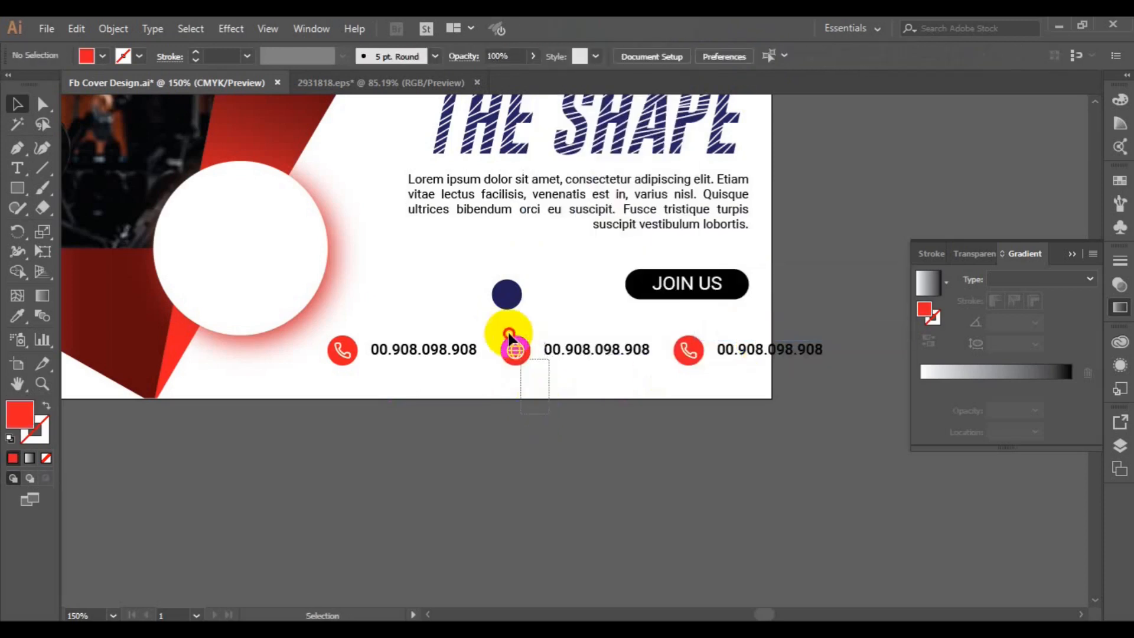
drag(501, 335, 506, 329)
drag(532, 440, 490, 322)
click(782, 63)
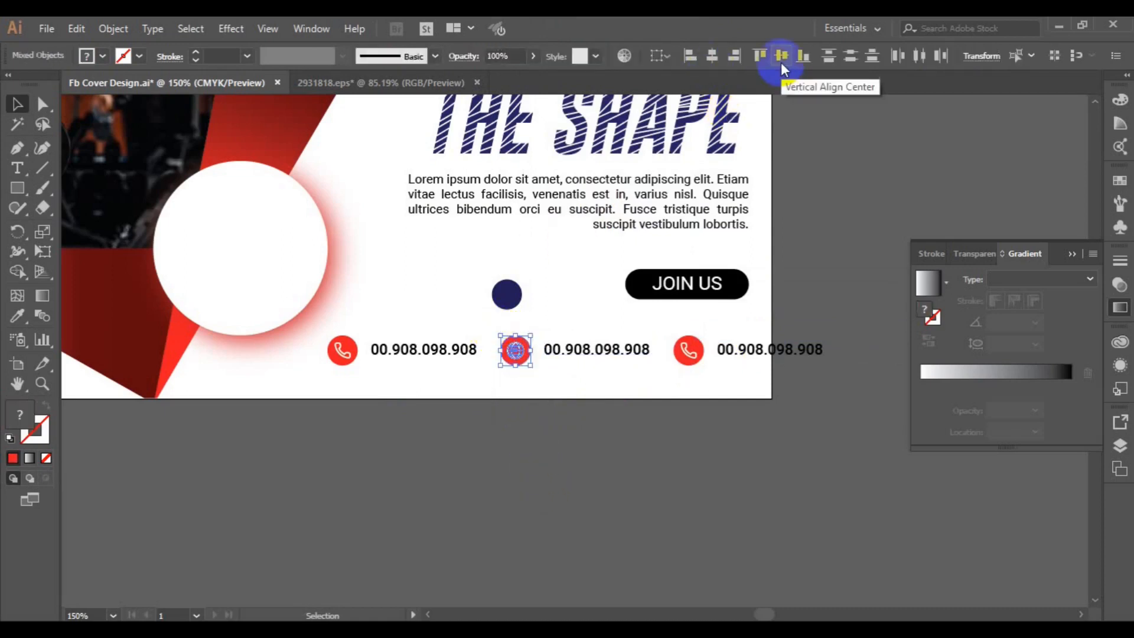
click(17, 167)
click(577, 349)
key(ctrl+a)
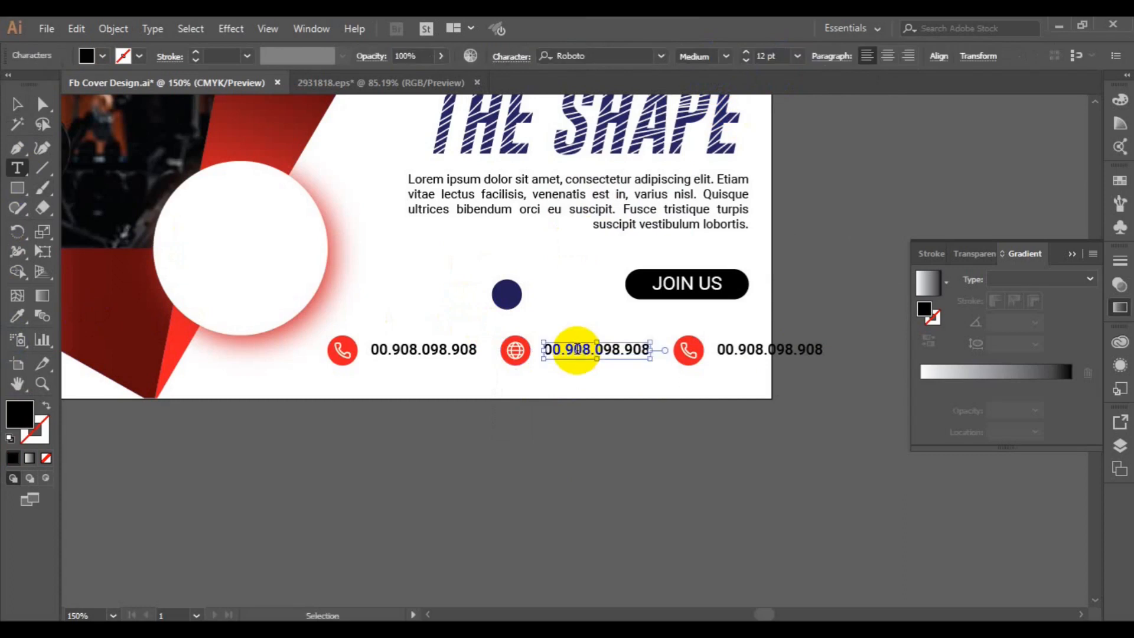
text(www.website.com)
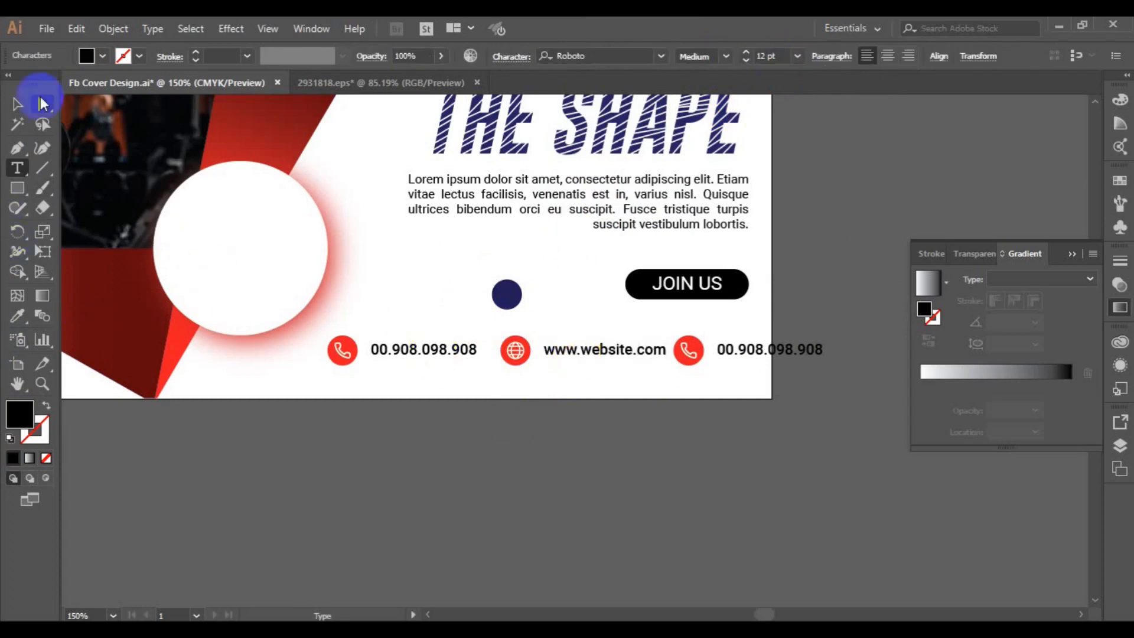
Step: Delete the third phone contact and put a copy of the globe icon with its website text there
click(18, 103)
click(687, 357)
key(Delete)
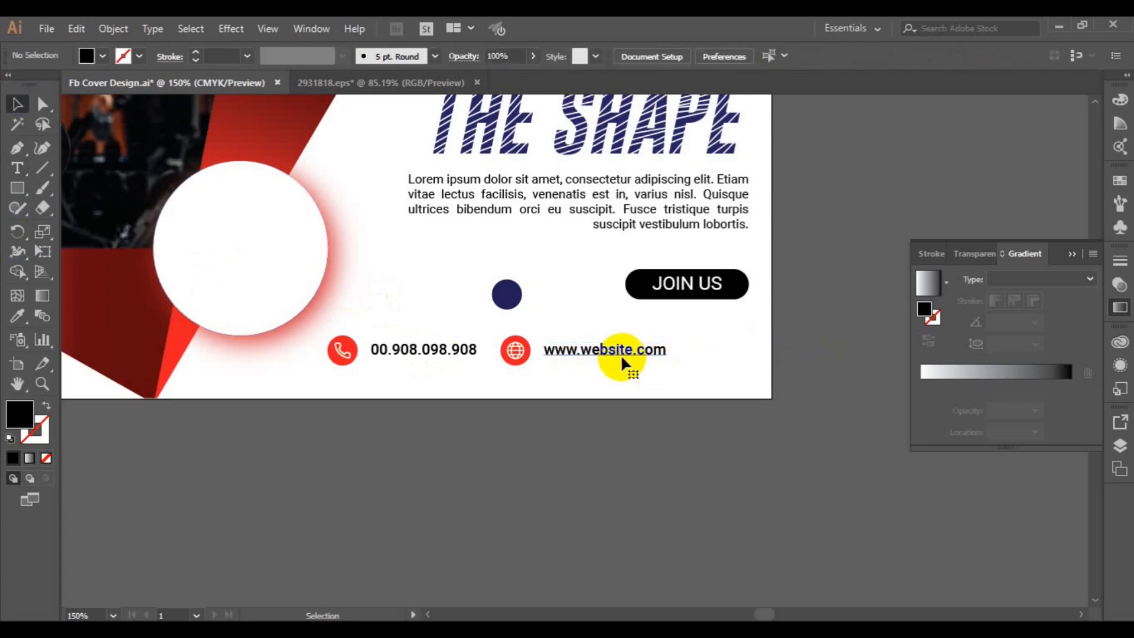
click(521, 362)
click(522, 360)
shift+click(601, 358)
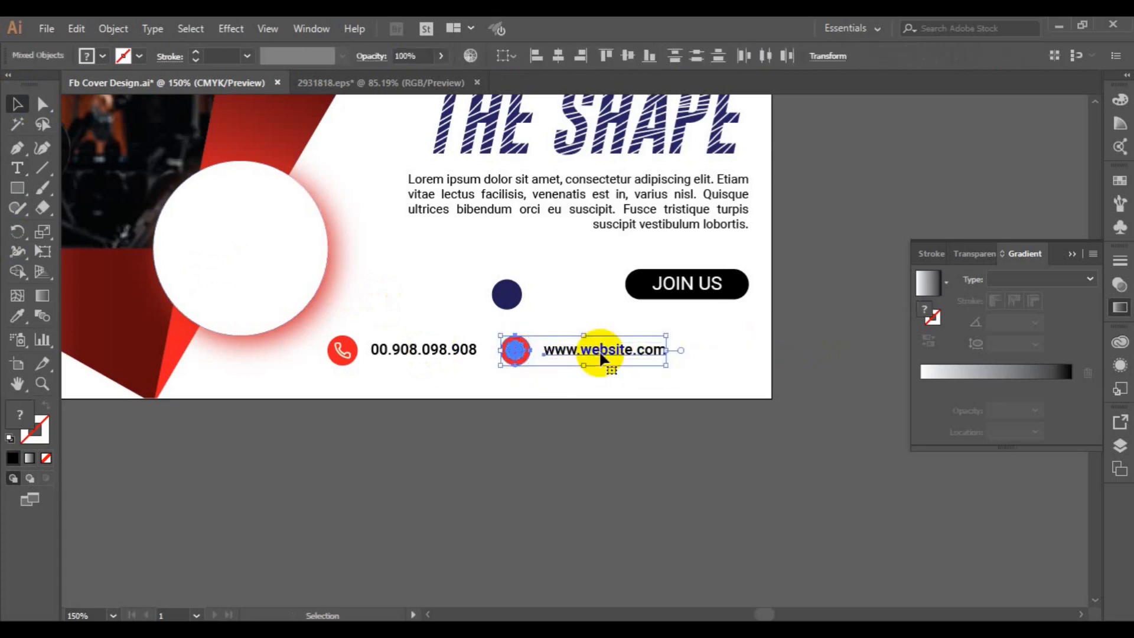
drag(601, 357, 793, 354)
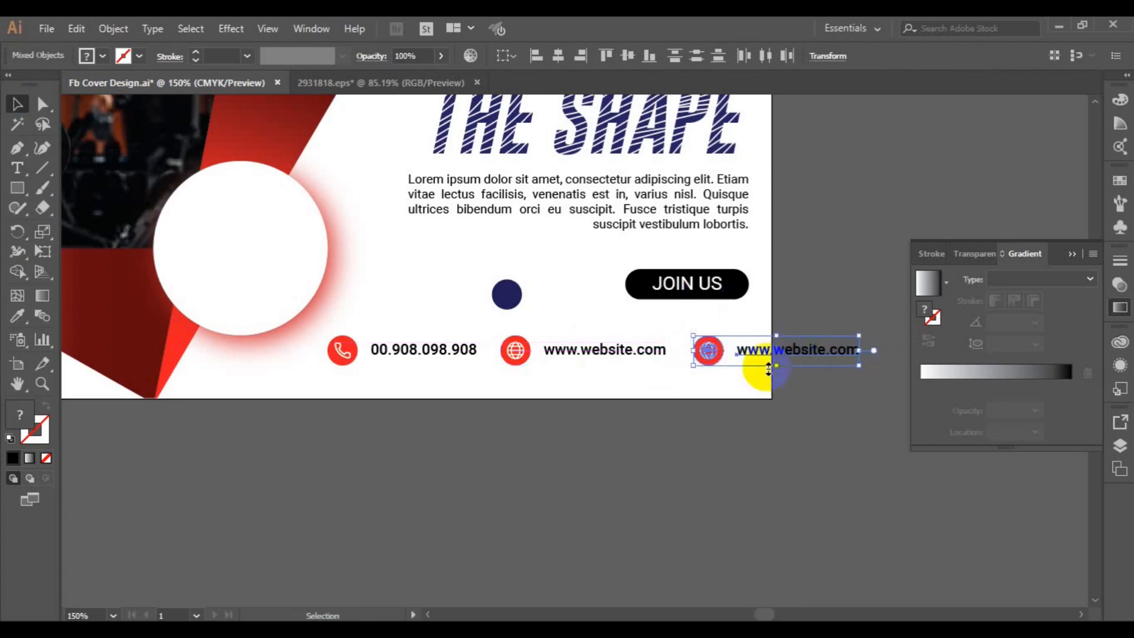
Step: Ungroup the copied website item and replace its text with the contact e-mail address
click(112, 32)
click(212, 91)
click(762, 357)
click(762, 358)
click(17, 168)
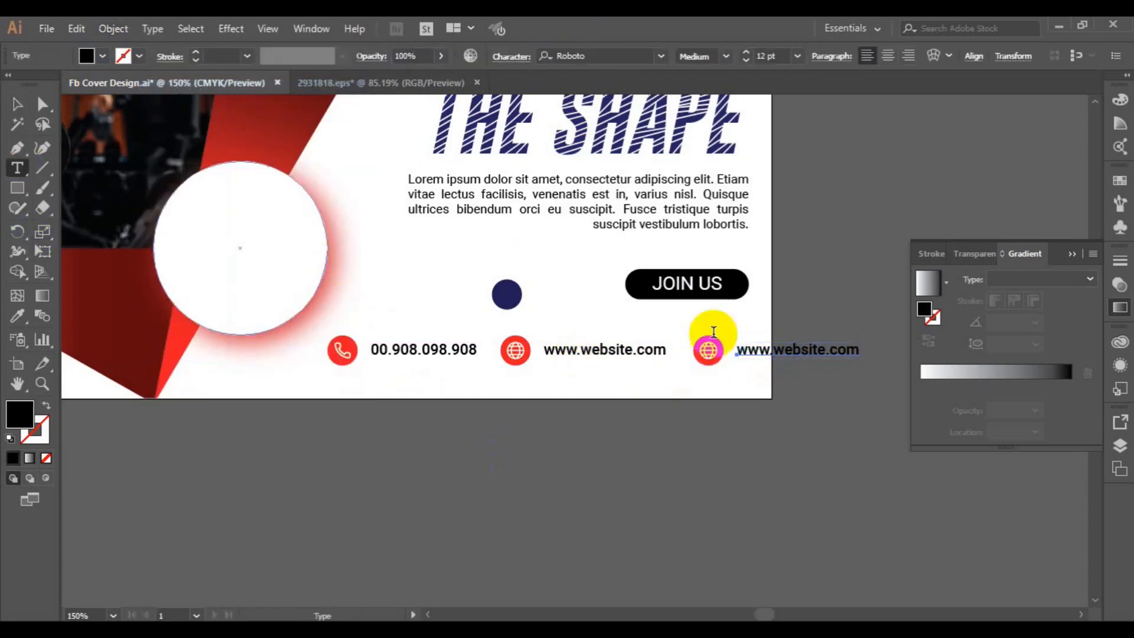
click(755, 352)
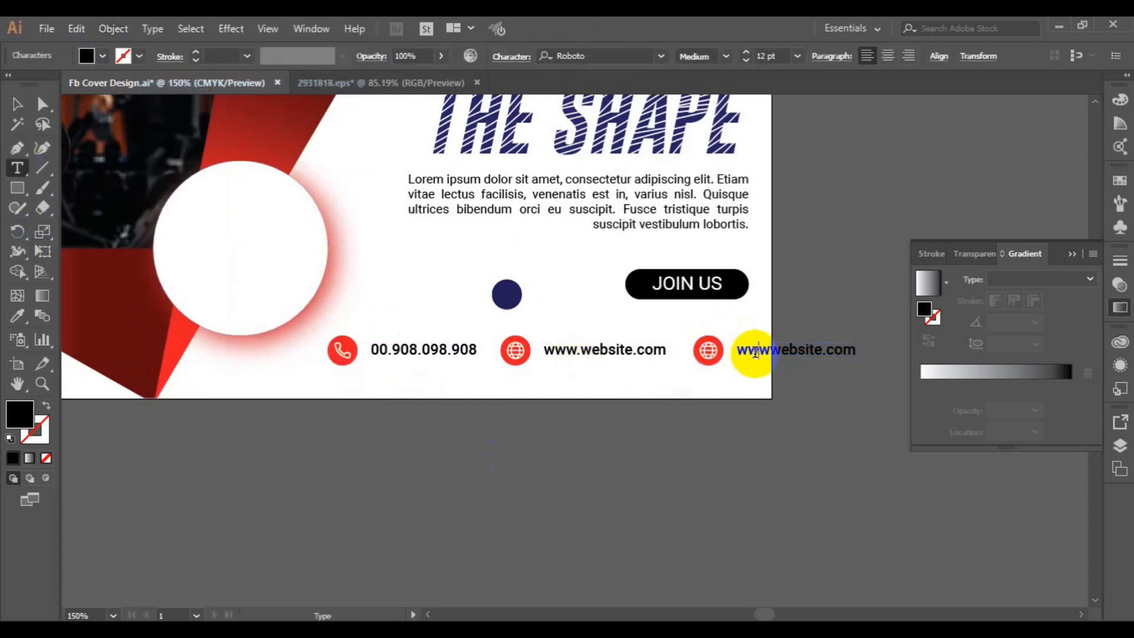
click(17, 104)
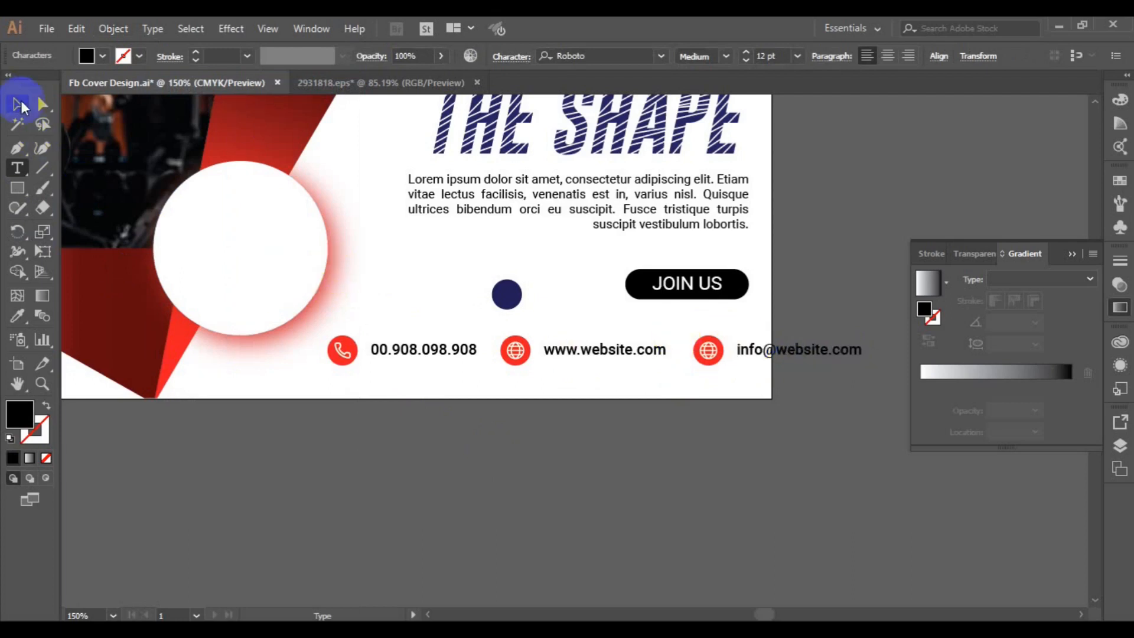
Step: Group the third icon with its e-mail text, and the middle globe icon with its website text
drag(672, 391, 671, 391)
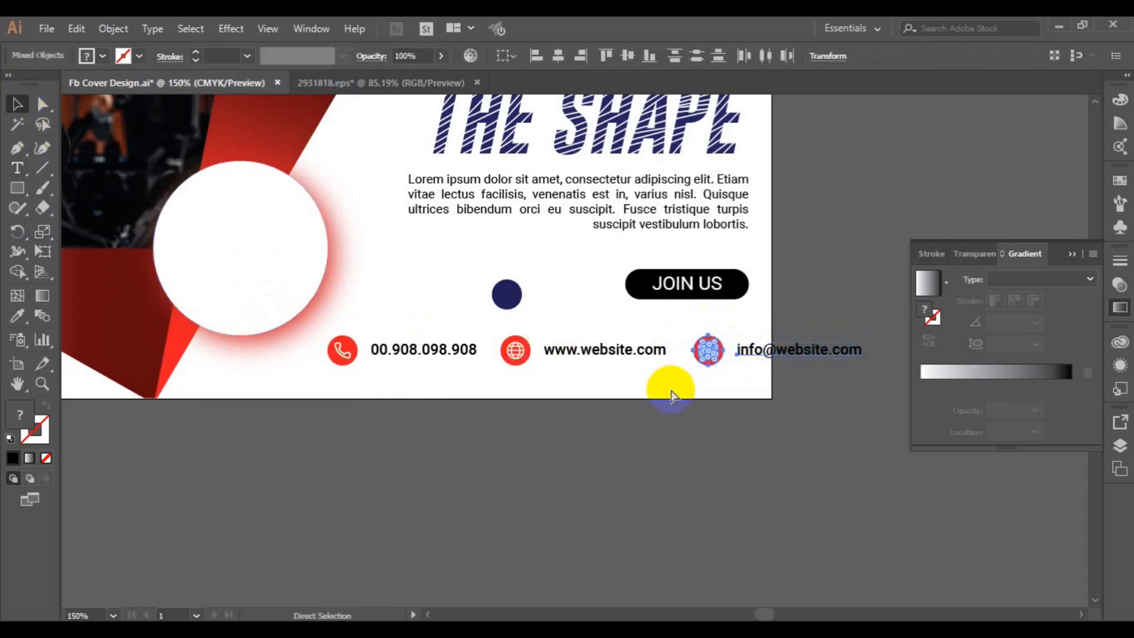
key(ctrl+g)
click(607, 353)
shift+click(520, 354)
key(ctrl+g)
Step: Align the phone, website and e-mail items on their vertical centers and group them as one row
shift+click(697, 348)
click(626, 59)
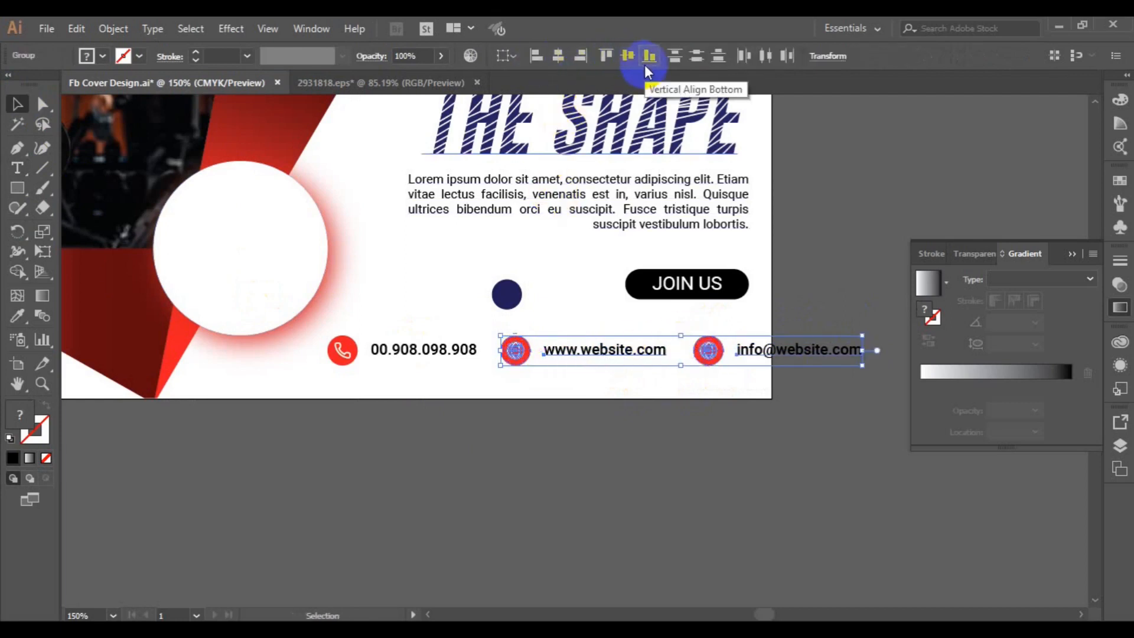
click(557, 59)
key(ctrl+z)
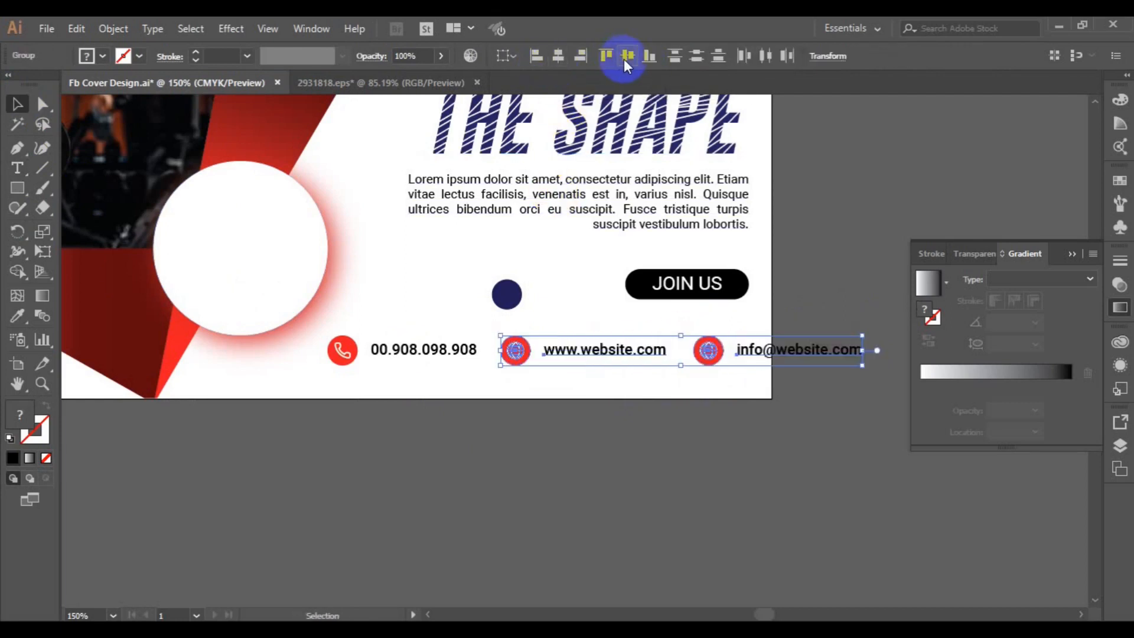
shift+click(392, 349)
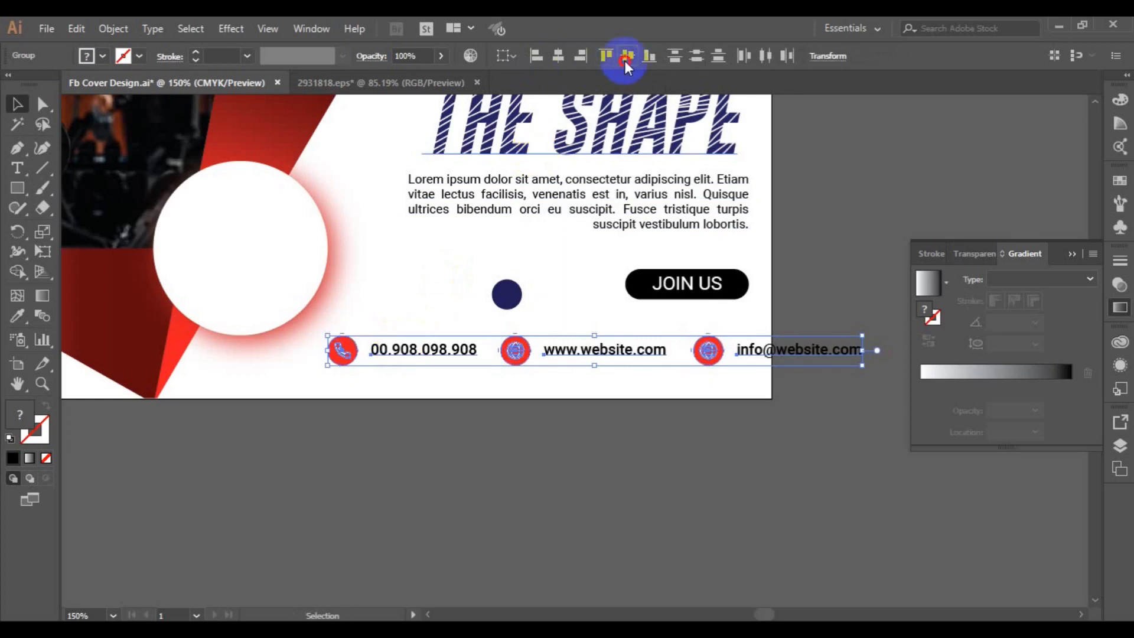
key(ctrl+g)
Step: Scale down the contact row and place it below "JOIN US", ending at the paragraph's right edge
drag(853, 361, 845, 358)
drag(739, 359, 762, 370)
drag(660, 355, 632, 361)
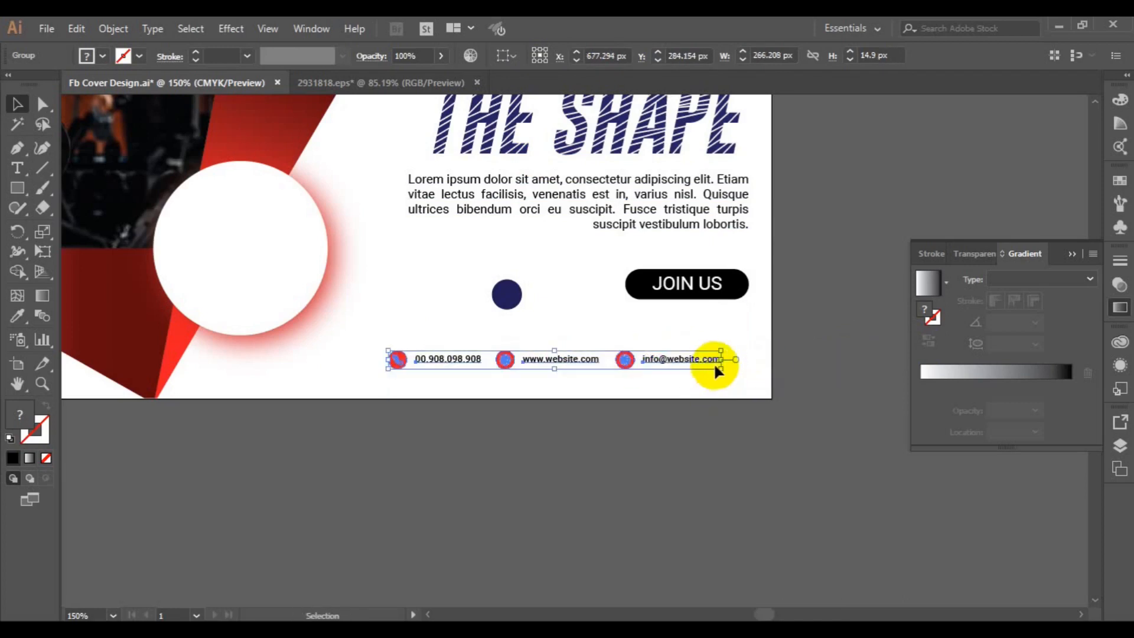
drag(731, 373, 750, 380)
click(338, 360)
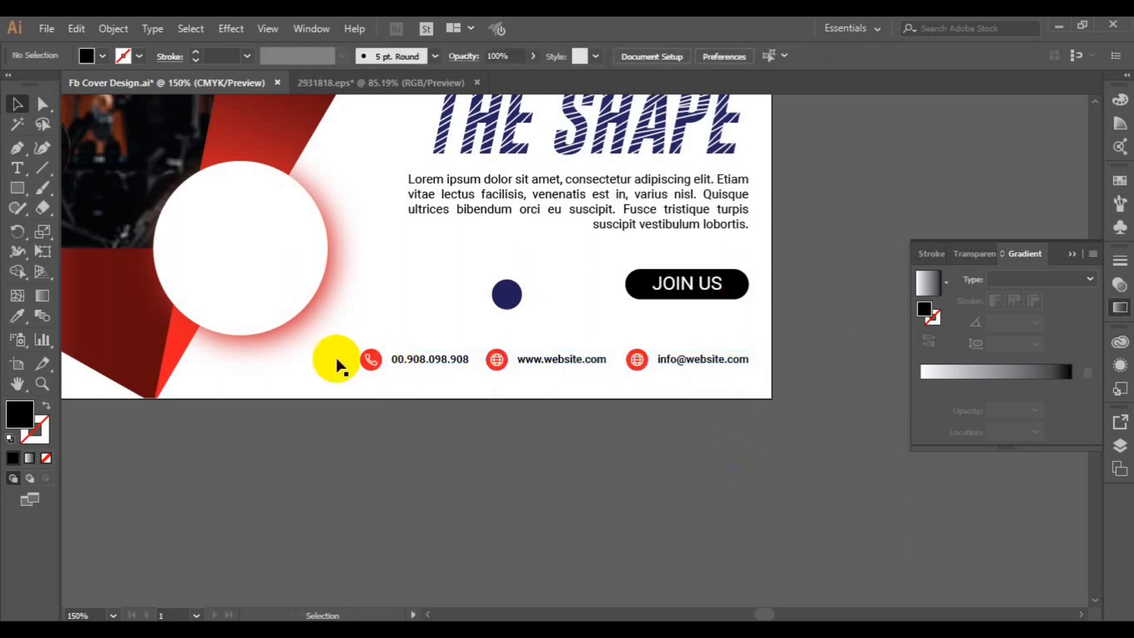
Step: Add the two-line text "$160 A MONTH" below the artboard and center-align its lines
click(17, 169)
click(211, 476)
text($160)
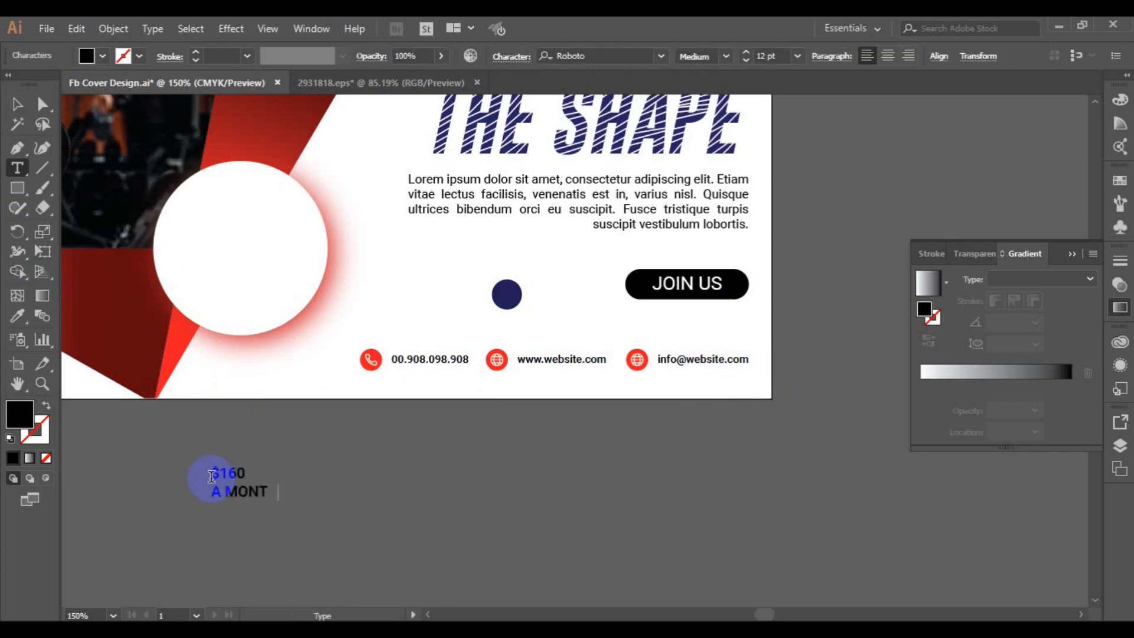
click(17, 104)
click(888, 55)
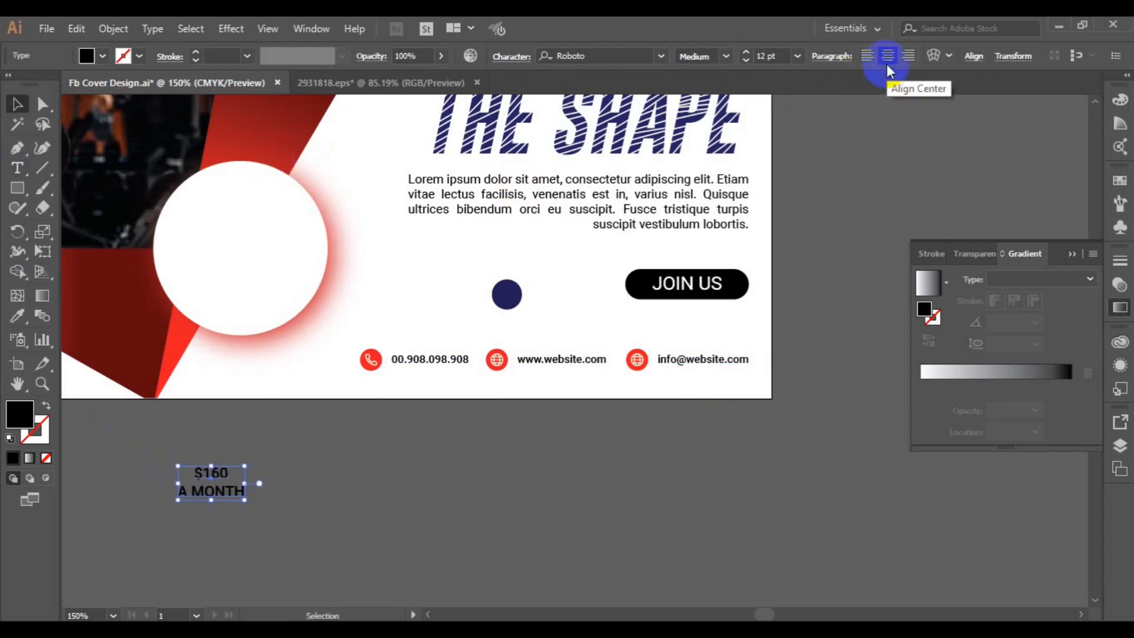
Step: Set the "$160" line of the price text to 24 pt and fill it with the red swatch
click(17, 168)
click(254, 479)
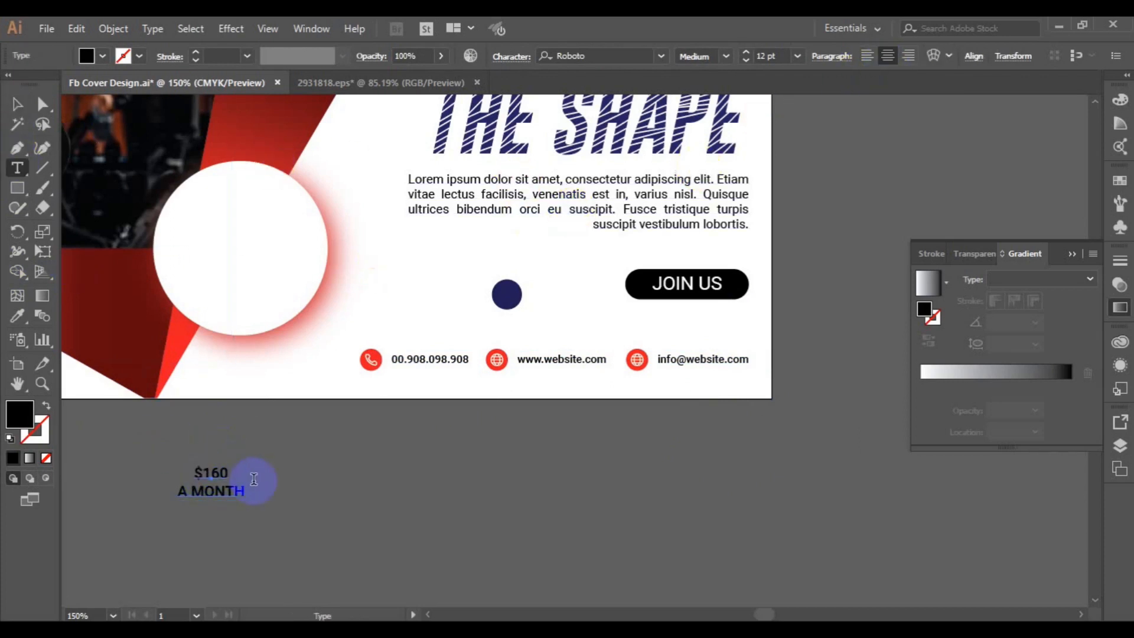
click(798, 56)
click(817, 285)
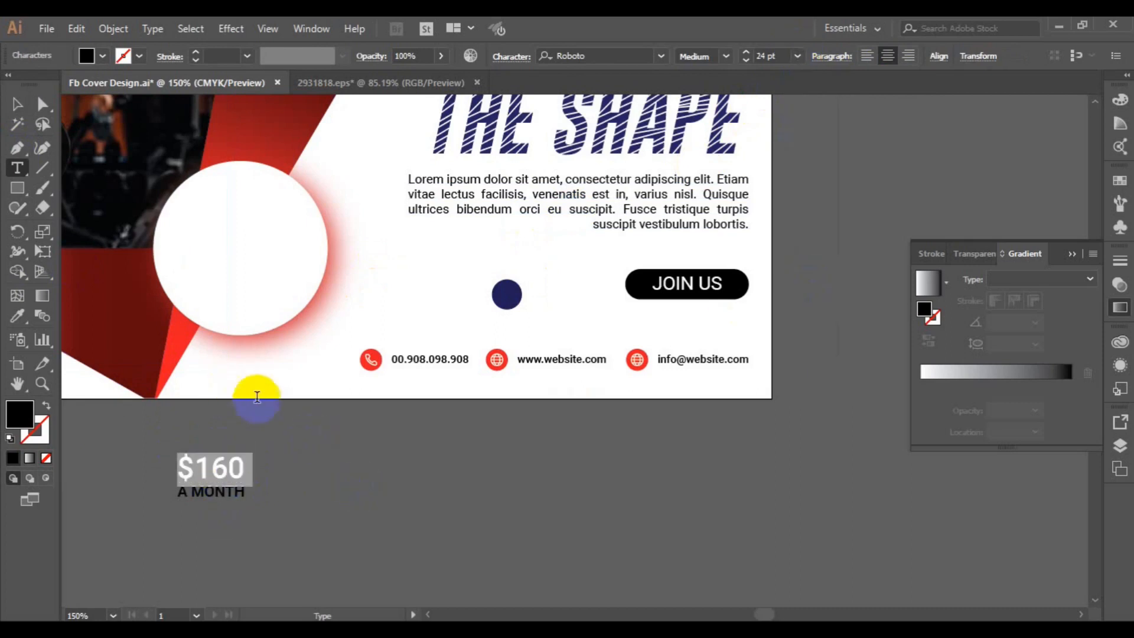
click(89, 55)
click(23, 149)
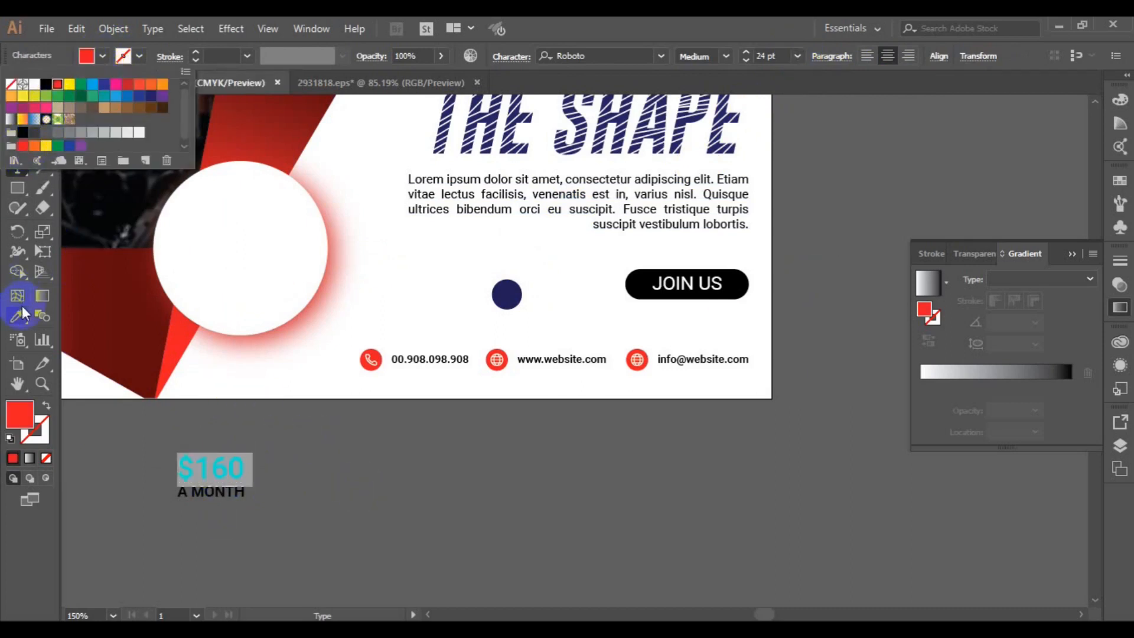
click(20, 303)
Step: Move the price text into the white circle and align both on their vertical centers
click(18, 107)
drag(204, 469, 245, 288)
shift+click(245, 289)
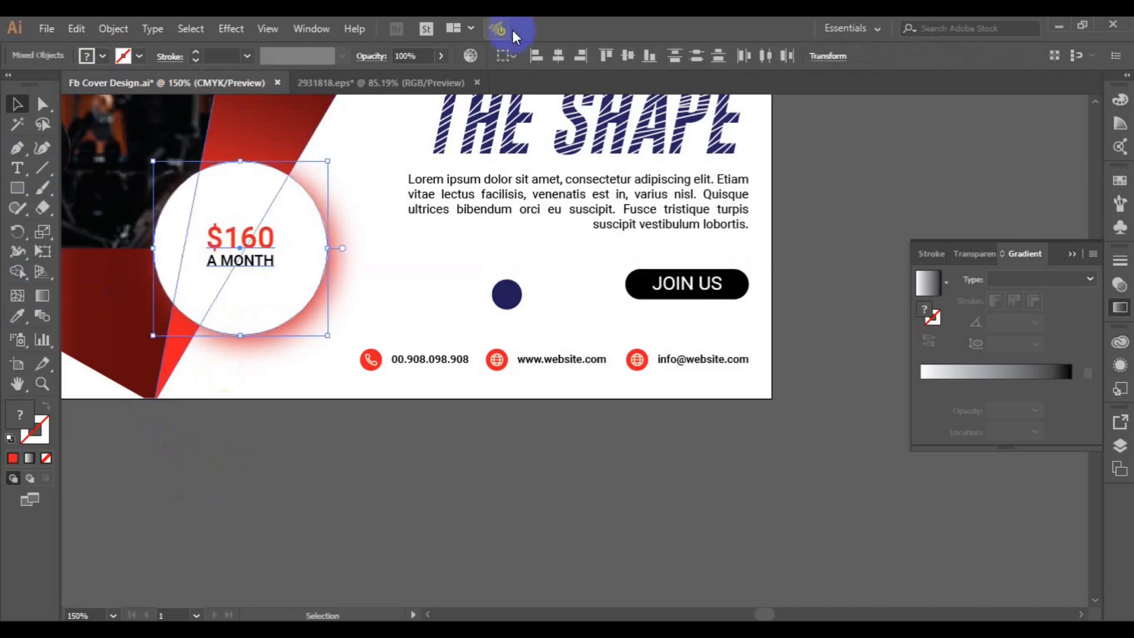
click(628, 55)
Step: Enlarge the price text inside the white circle, align both on their vertical centers again and group them
shift+click(281, 287)
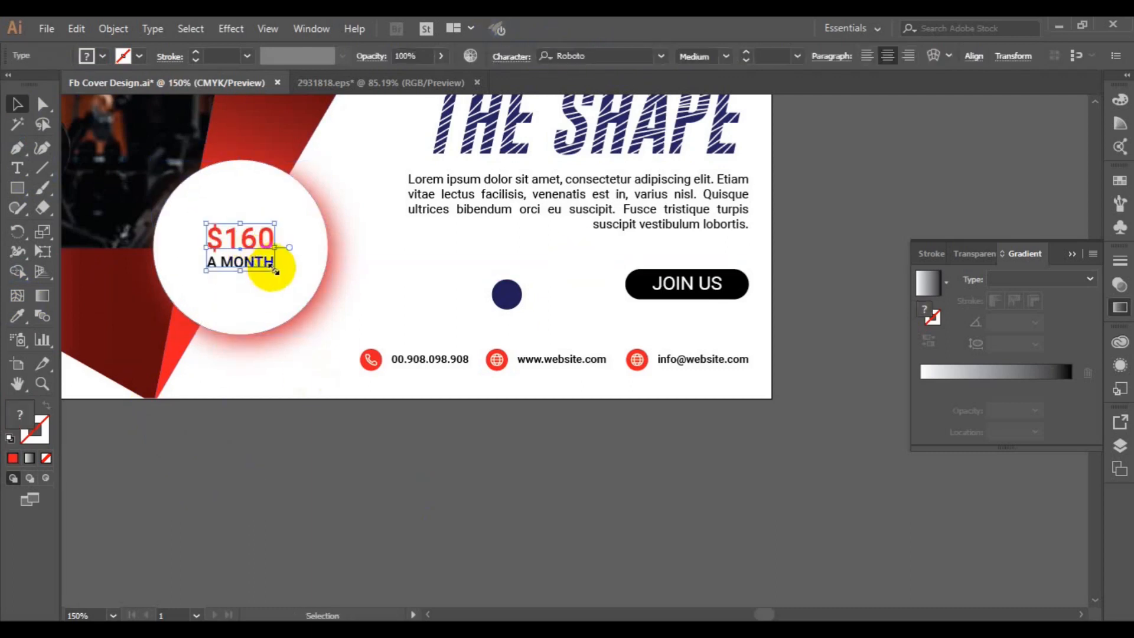
drag(275, 270, 295, 289)
shift+click(275, 319)
click(626, 59)
key(ctrl+g)
Step: Delete the small navy circle beside the "JOIN US" button
key(ctrl+minus)
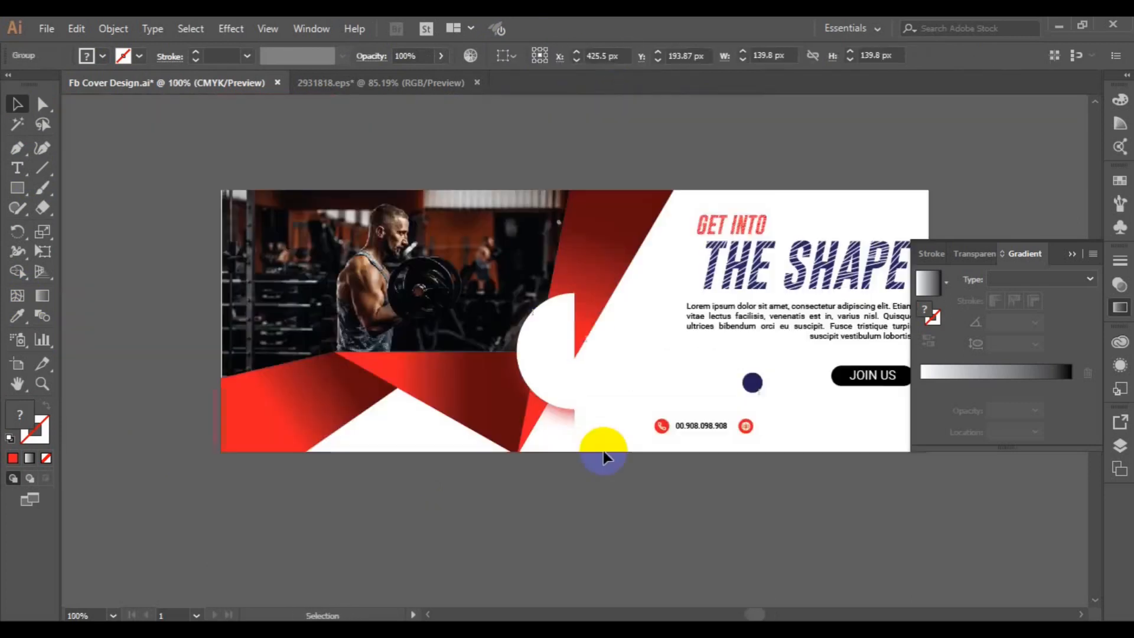
click(1072, 254)
click(752, 382)
key(Delete)
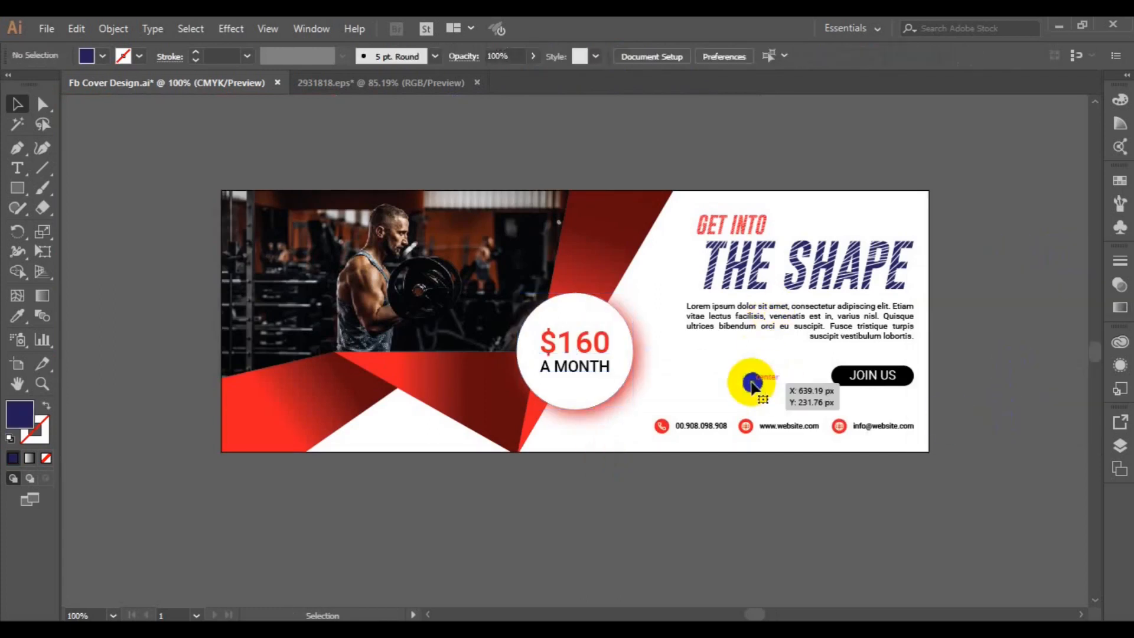
drag(845, 430, 847, 430)
click(872, 378)
key(ctrl+z)
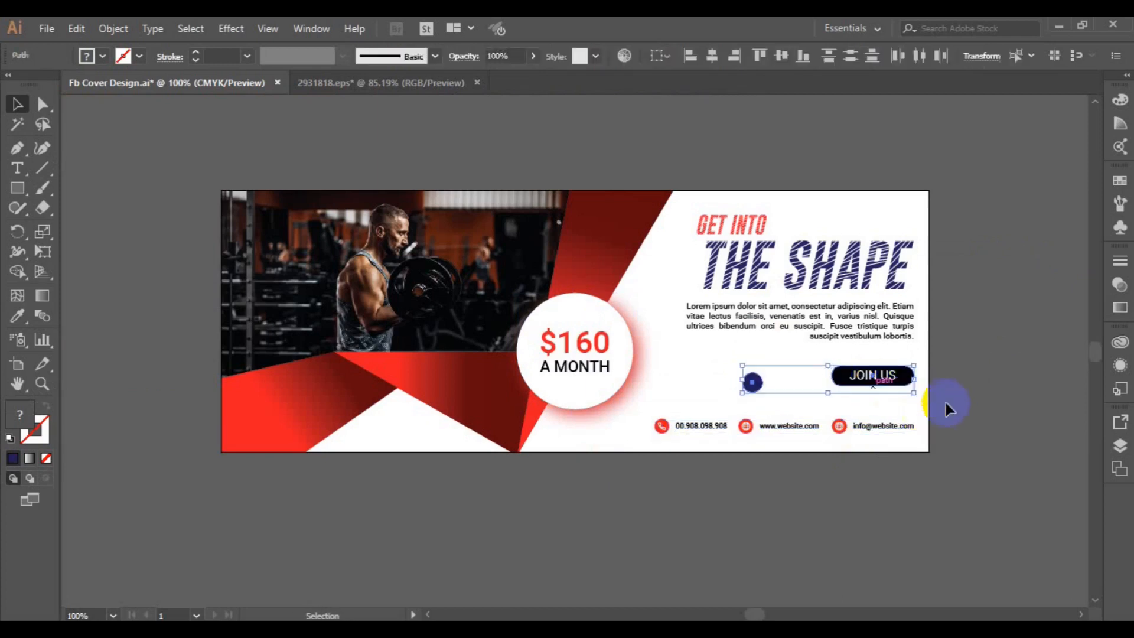
click(956, 396)
click(751, 388)
key(Delete)
Step: Scale the "JOIN US" button down proportionally around its center to about 89 × 22 px
click(863, 371)
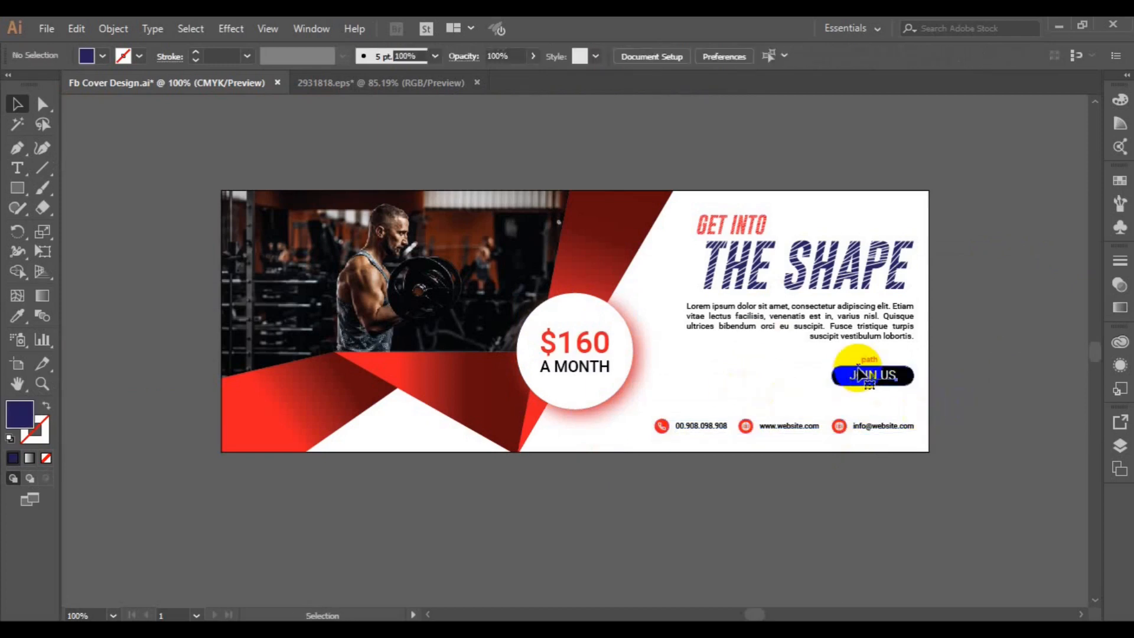
click(912, 385)
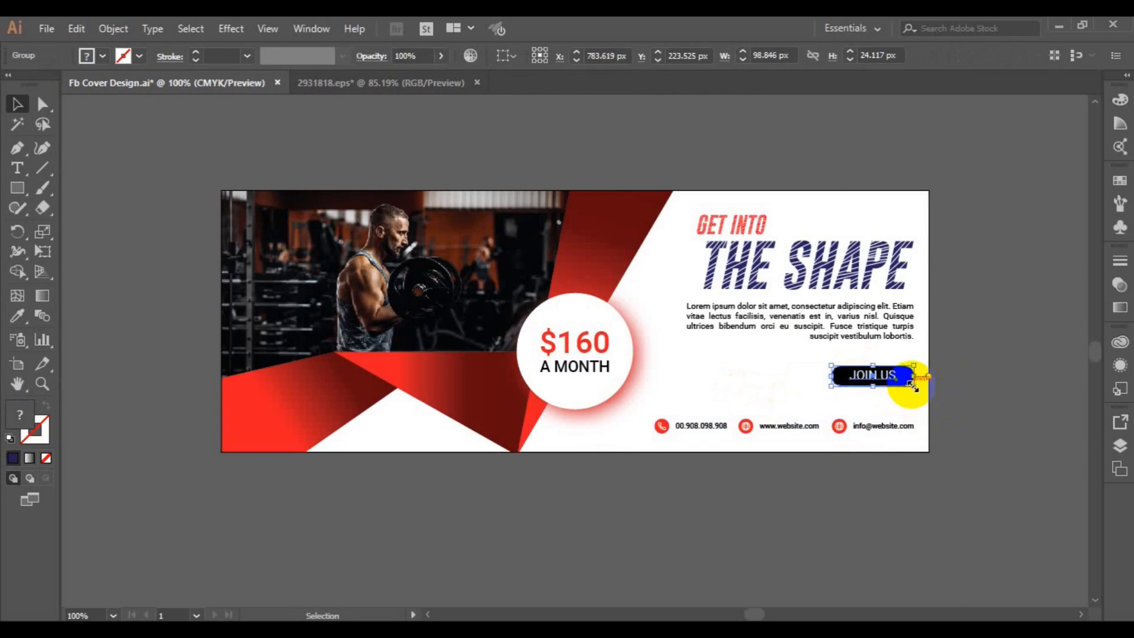
mouse_move(913, 385)
mouse_down()
mouse_move(924, 389)
mouse_move(904, 381)
mouse_move(910, 388)
mouse_up()
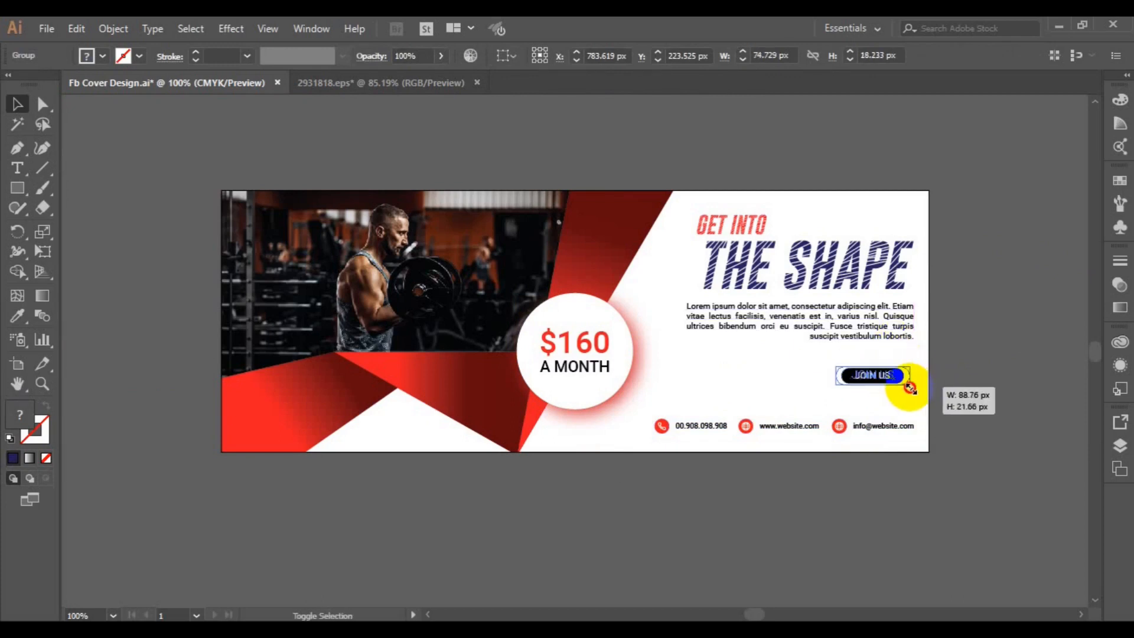
Step: Align the headline and the paragraph on their right edges
click(897, 340)
shift+click(892, 288)
click(940, 56)
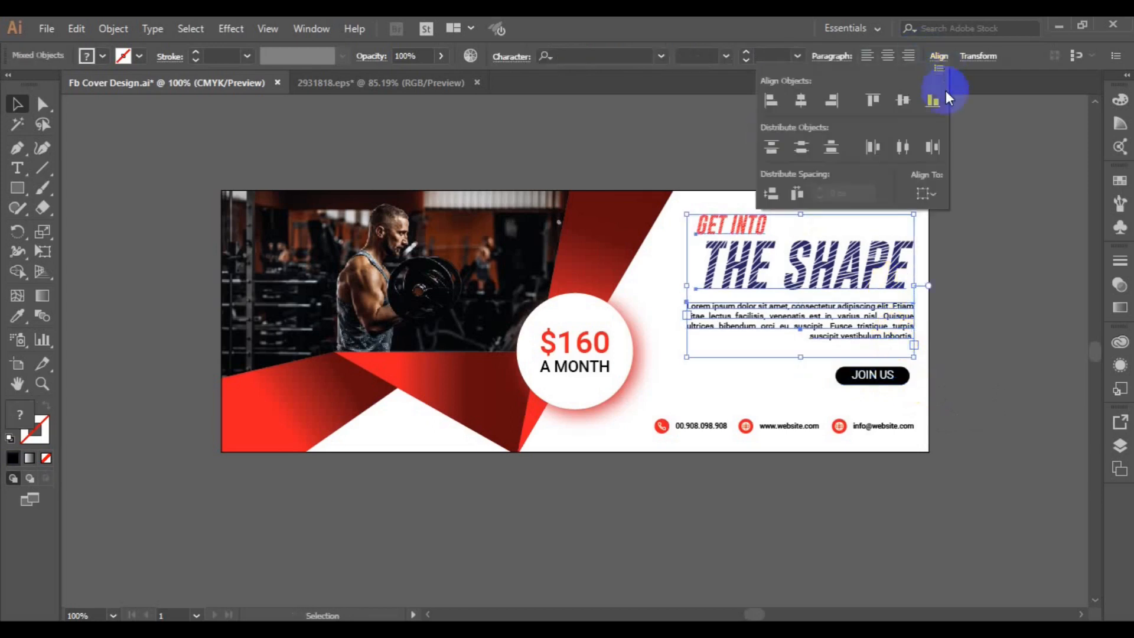
click(842, 105)
click(884, 385)
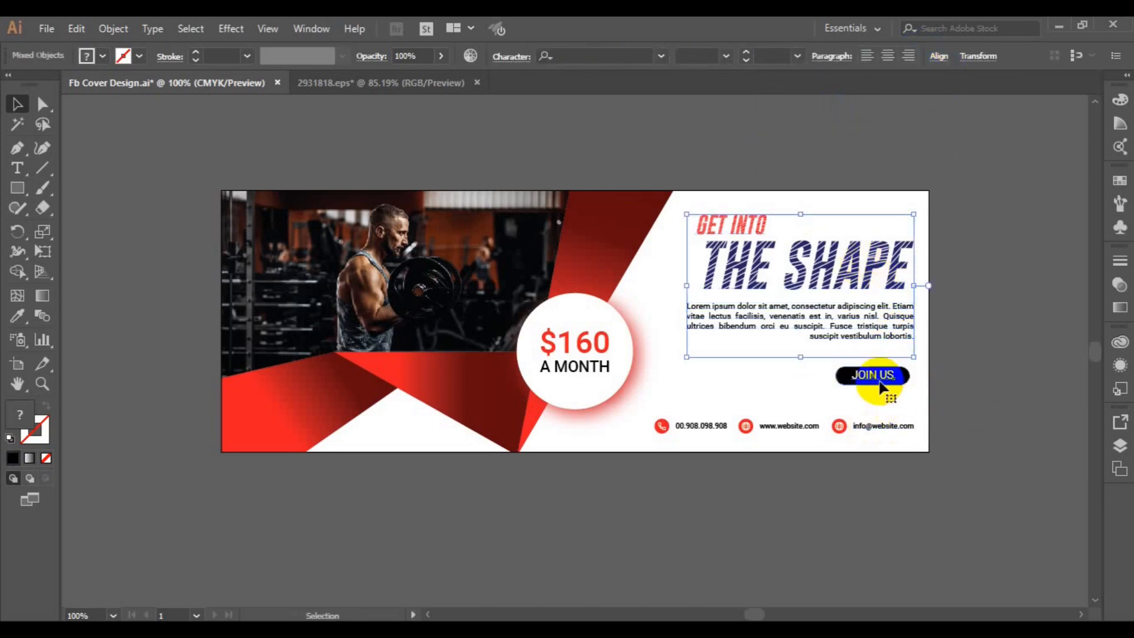
shift+click(877, 381)
shift+click(876, 381)
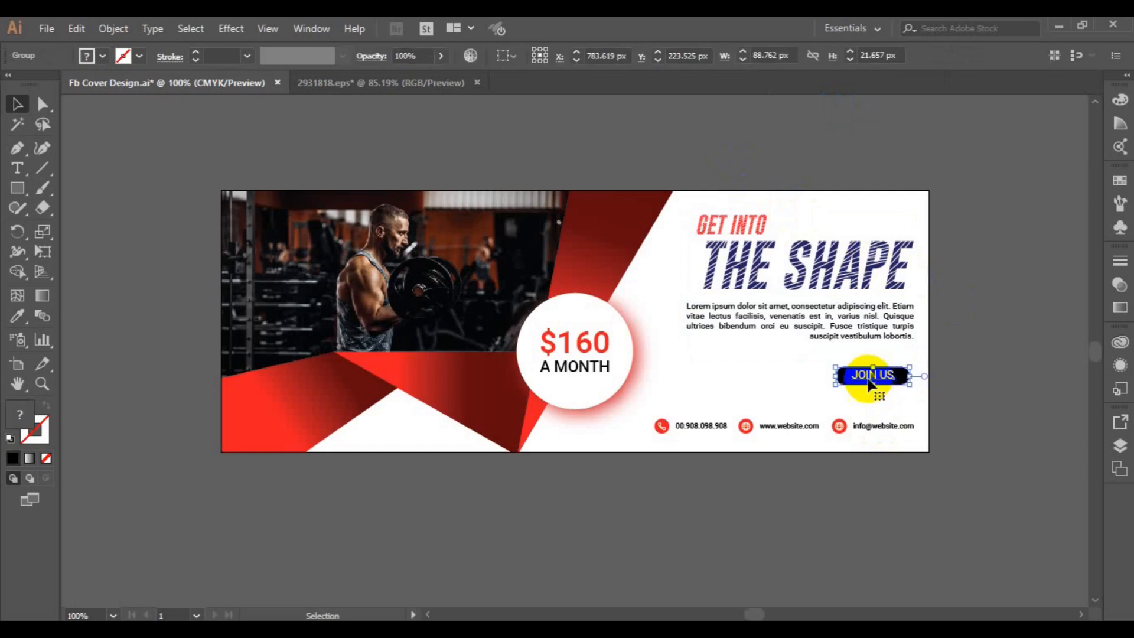
click(969, 312)
click(878, 382)
click(958, 367)
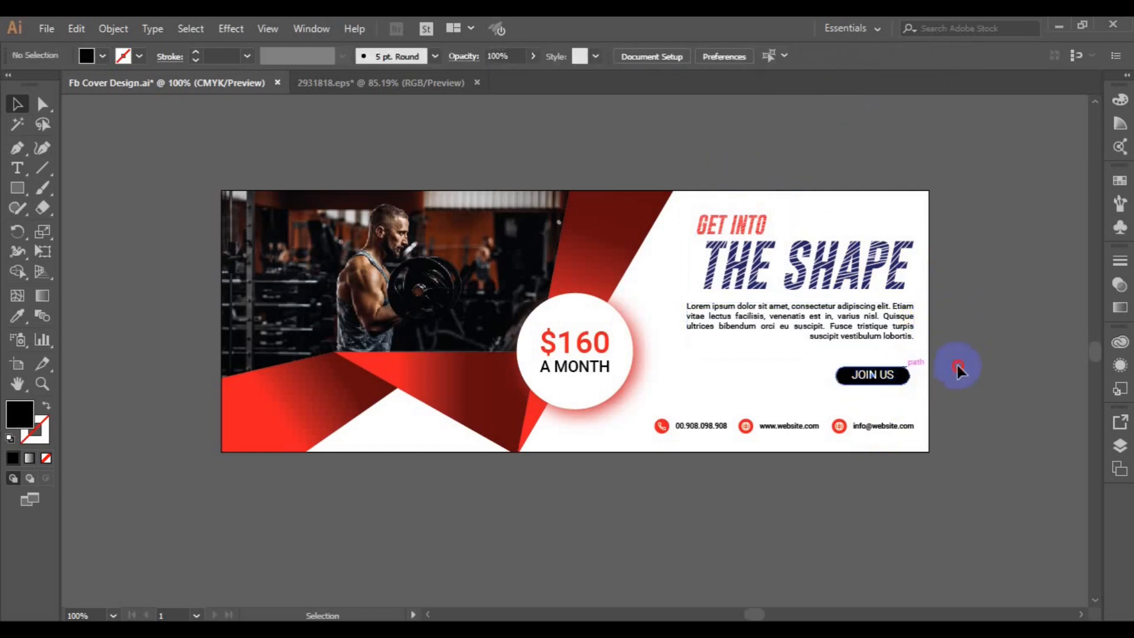
click(847, 387)
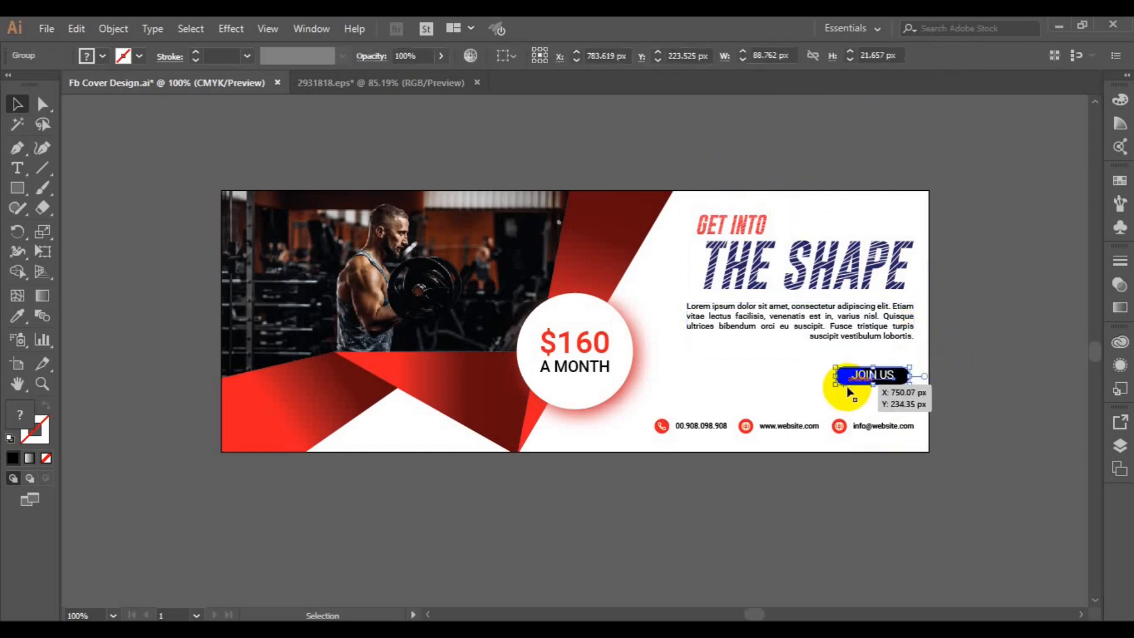
Step: Group the paragraph with the "GET INTO THE SHAPE" headline
click(868, 325)
click(868, 331)
shift+click(851, 266)
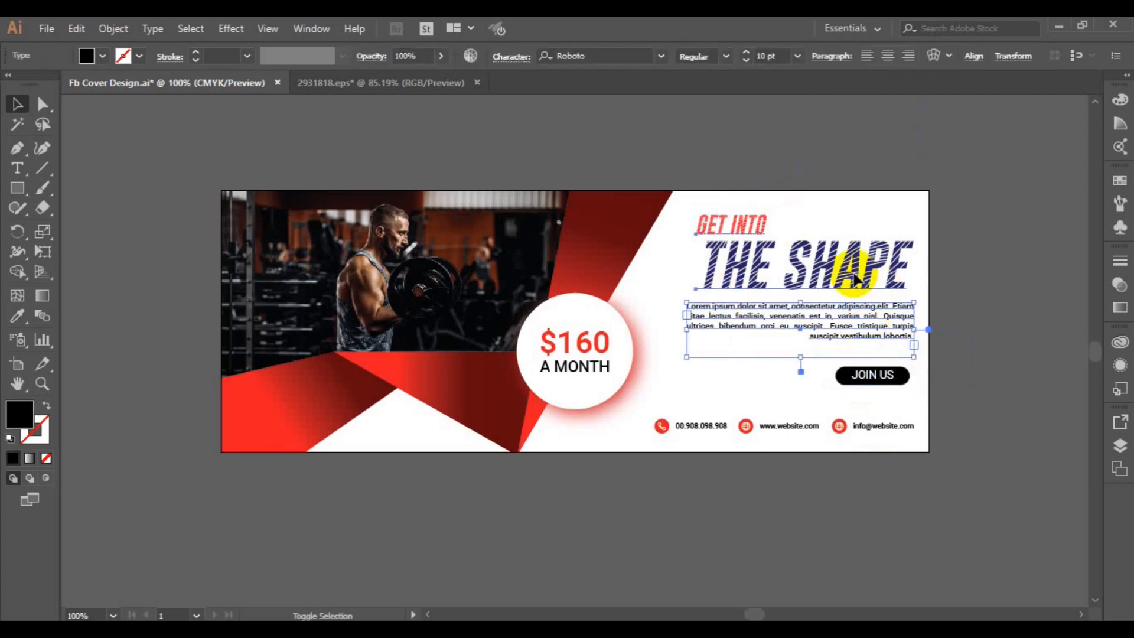
click(114, 28)
click(171, 71)
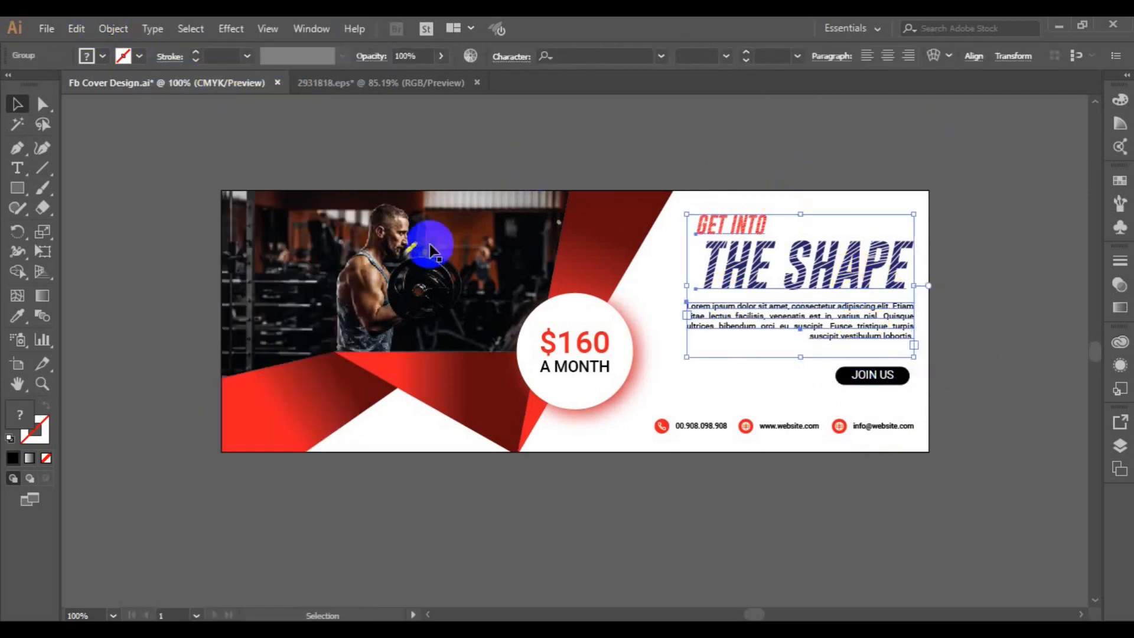
Step: Align the contact row and the headline-paragraph group on their right edges
click(754, 433)
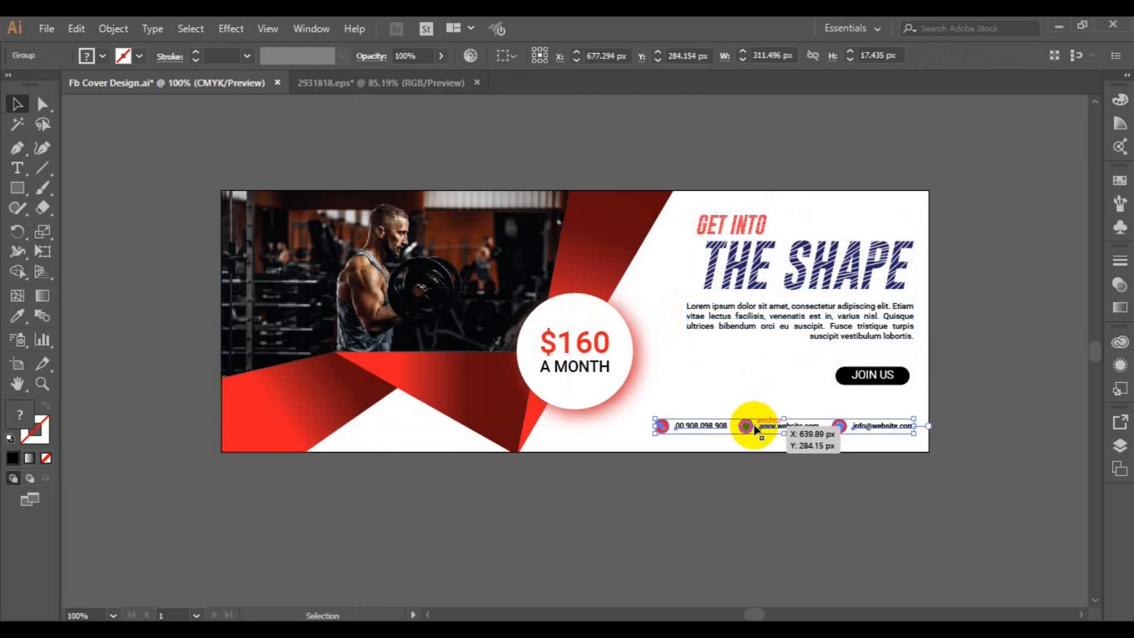
shift+click(804, 273)
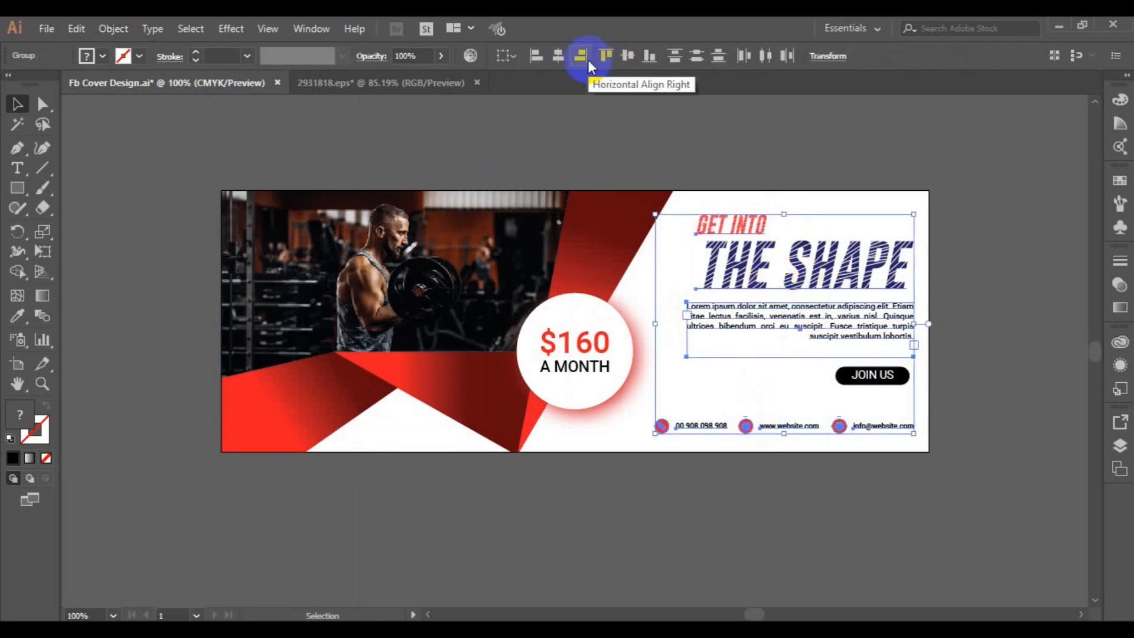
click(587, 60)
click(1024, 312)
Step: Try aligning the headline group, "JOIN US" button and contact row on their horizontal centers, undo it, and try their vertical centers
click(892, 378)
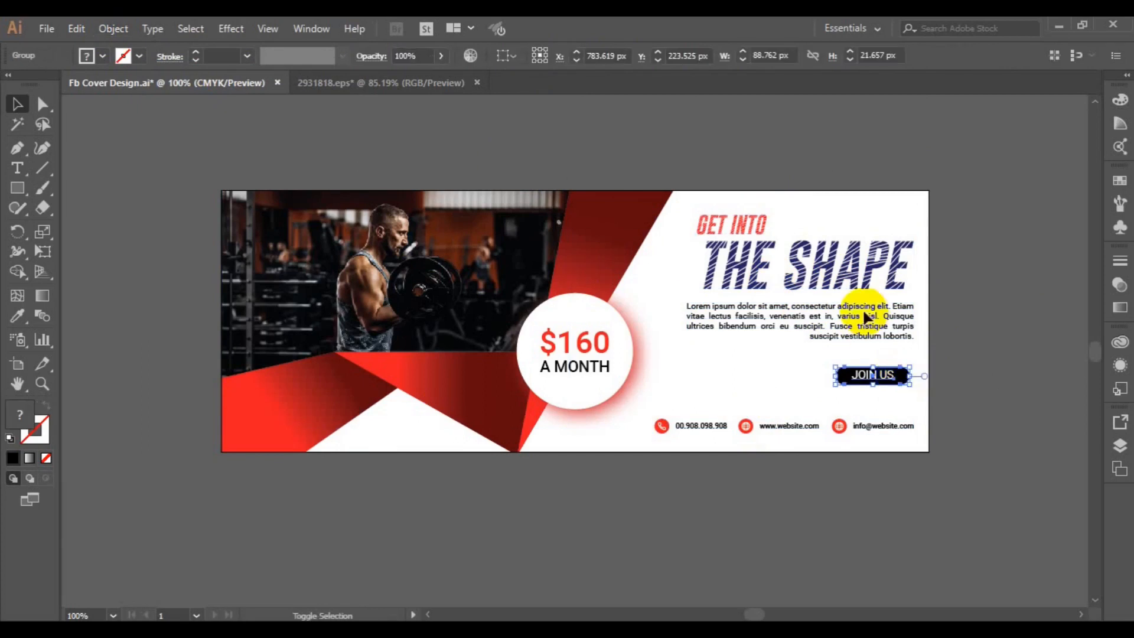
click(861, 269)
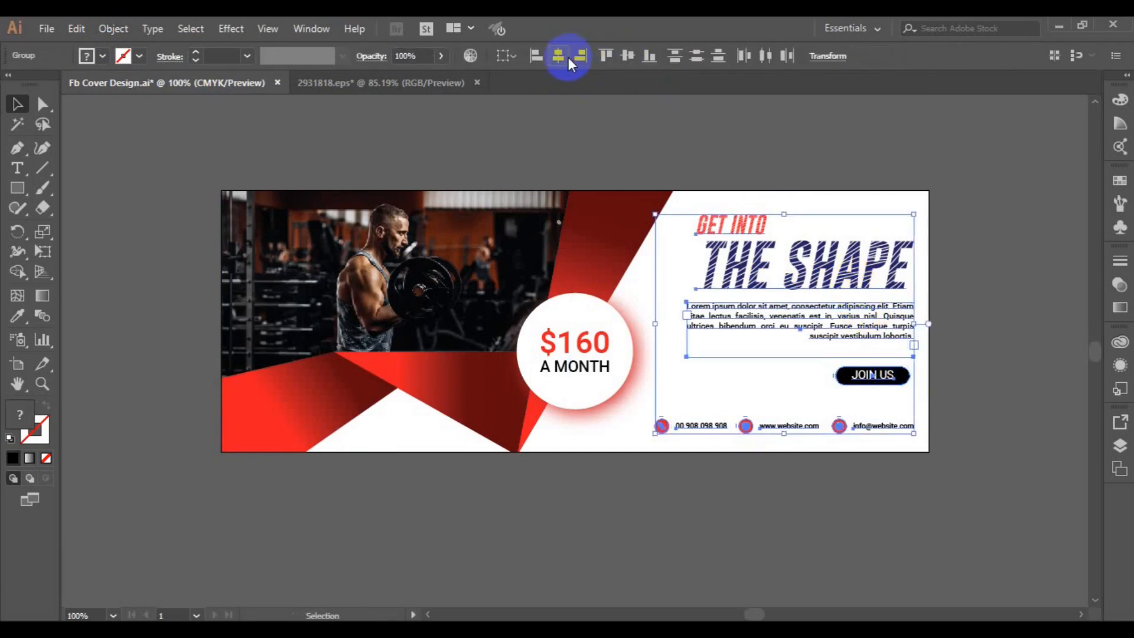
click(568, 57)
key(ctrl+z)
click(628, 58)
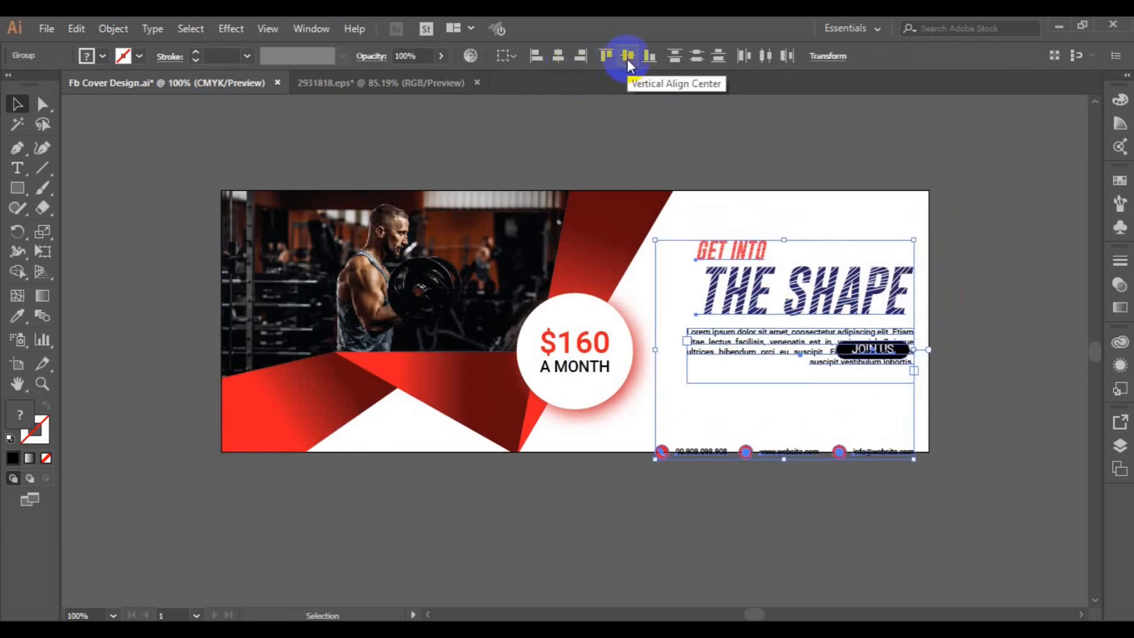